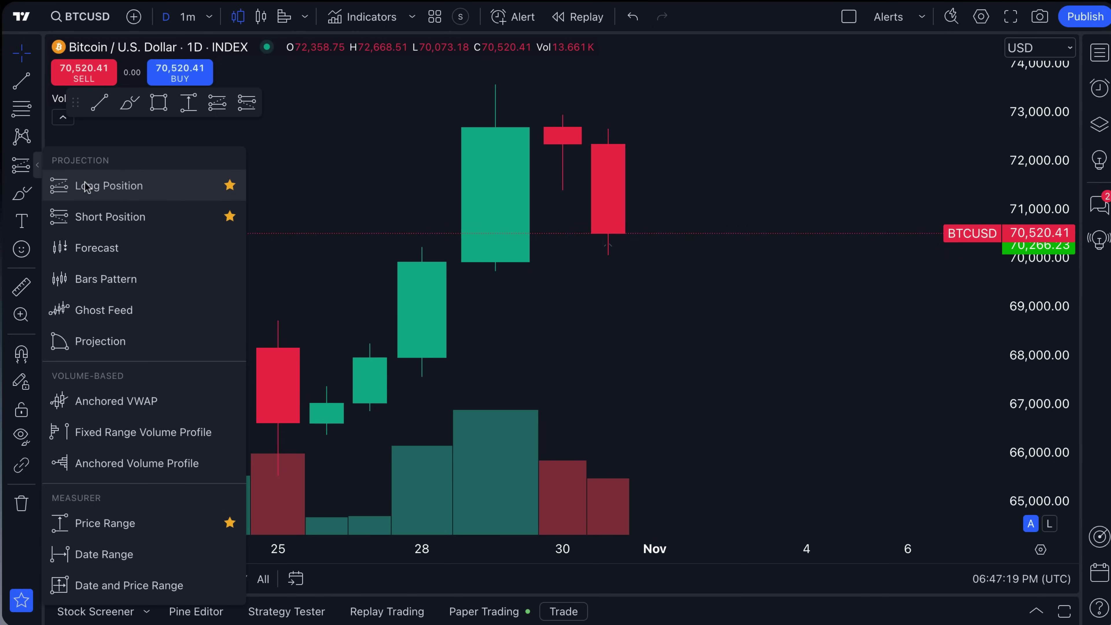
Place a Long Position on the 31 Oct '24 candle with its entry at about 70,502
left_click(97, 187)
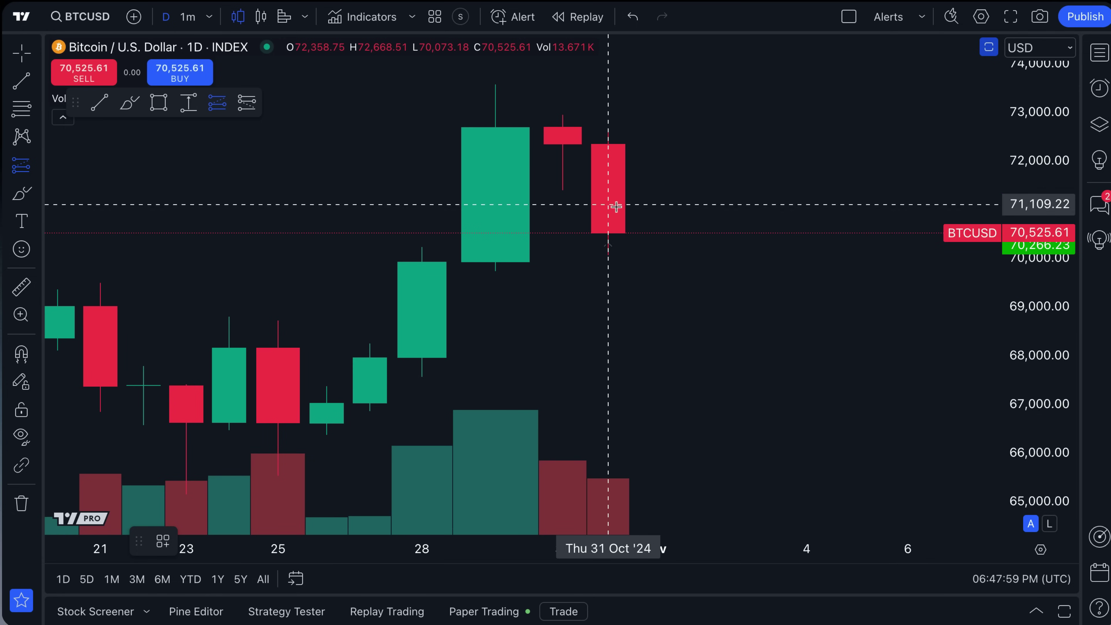
left_click(609, 235)
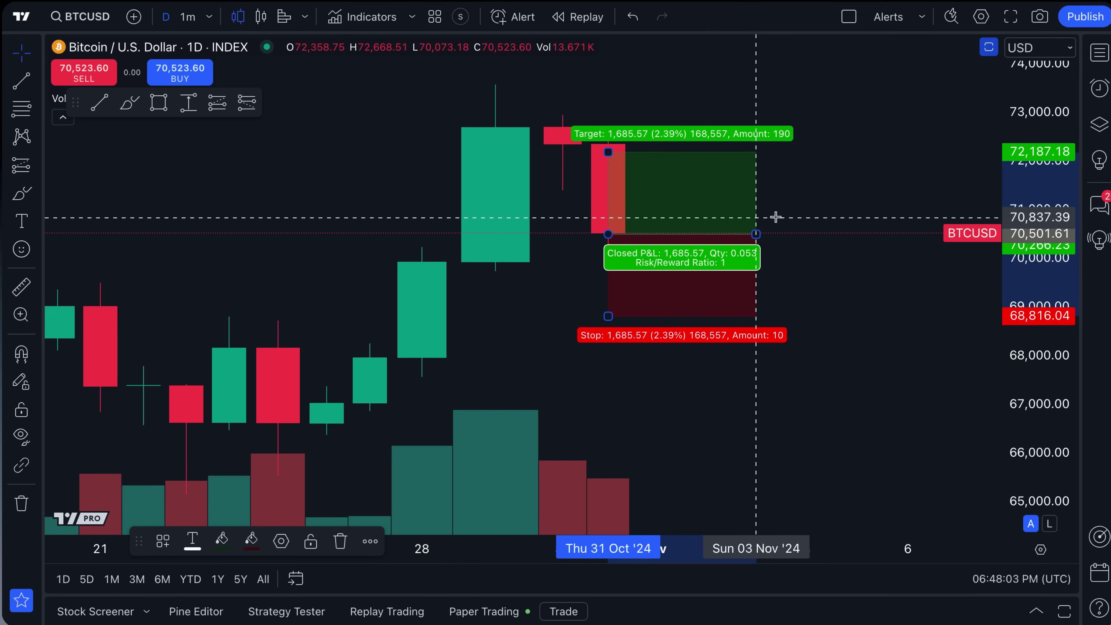
left_click(797, 205)
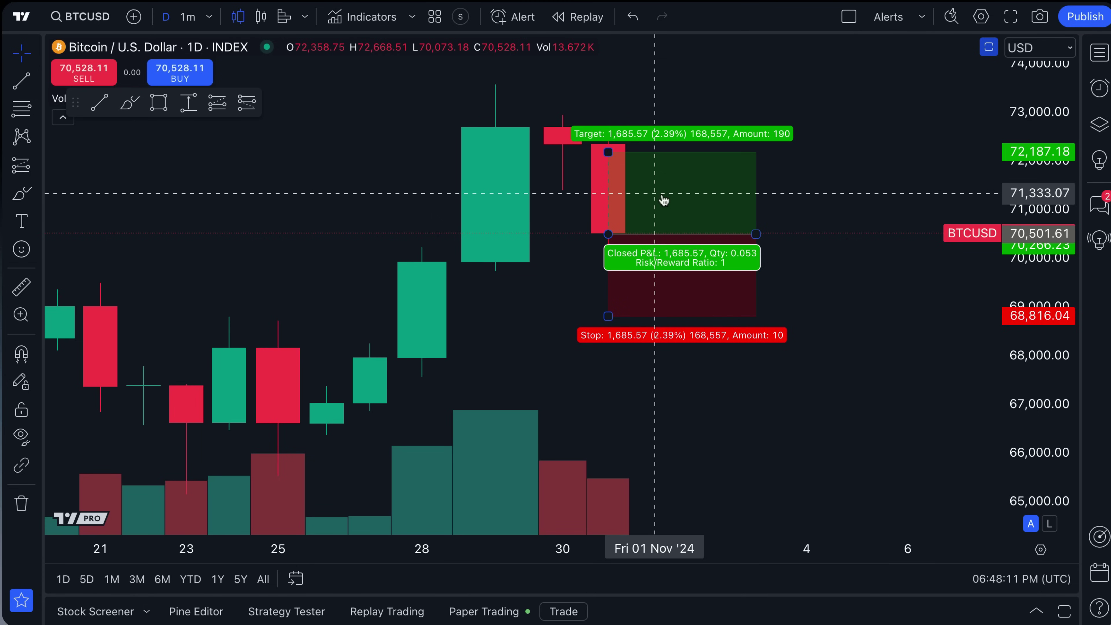
Adjust the long position's target to about 73,540 and stop to about 69,910, extending it to 6 Nov '24
left_click_drag(608, 151, 608, 86)
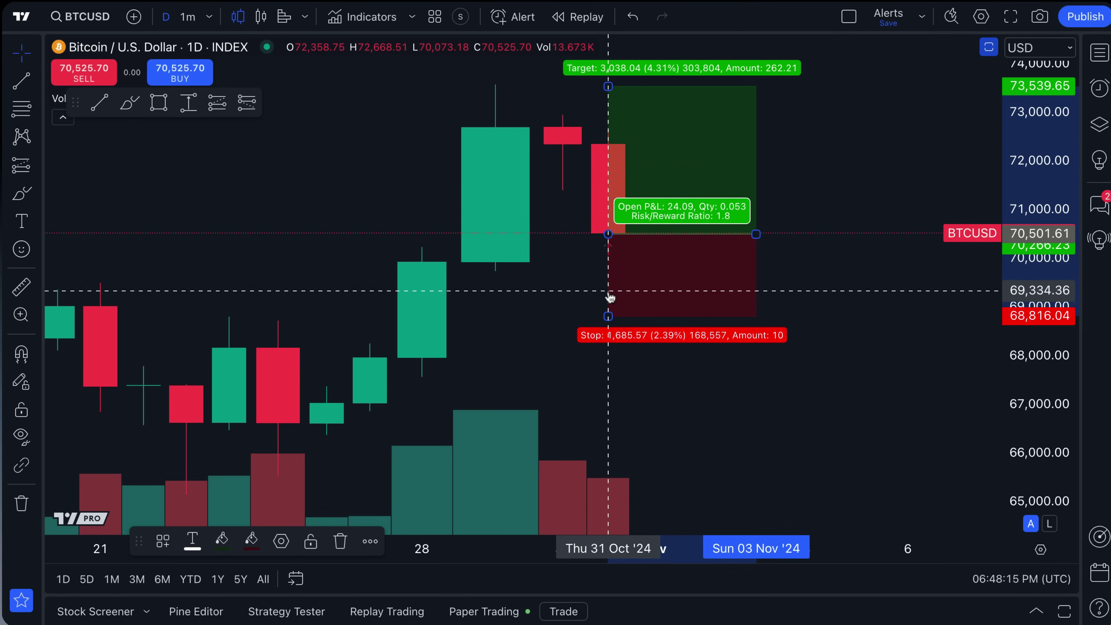
left_click_drag(608, 315, 608, 263)
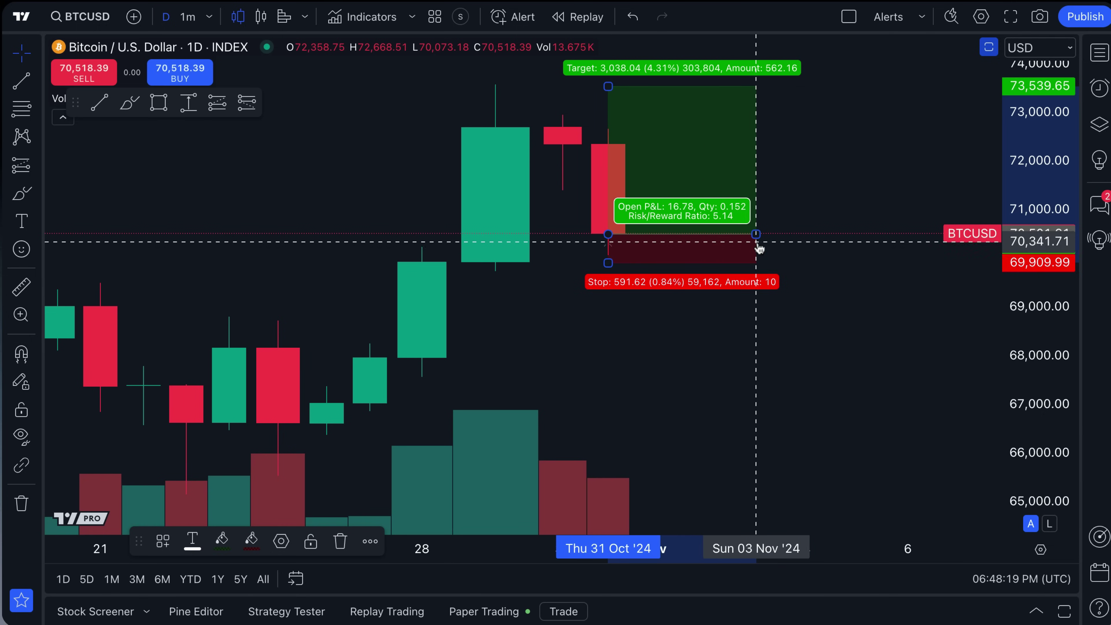
left_click_drag(755, 234, 901, 235)
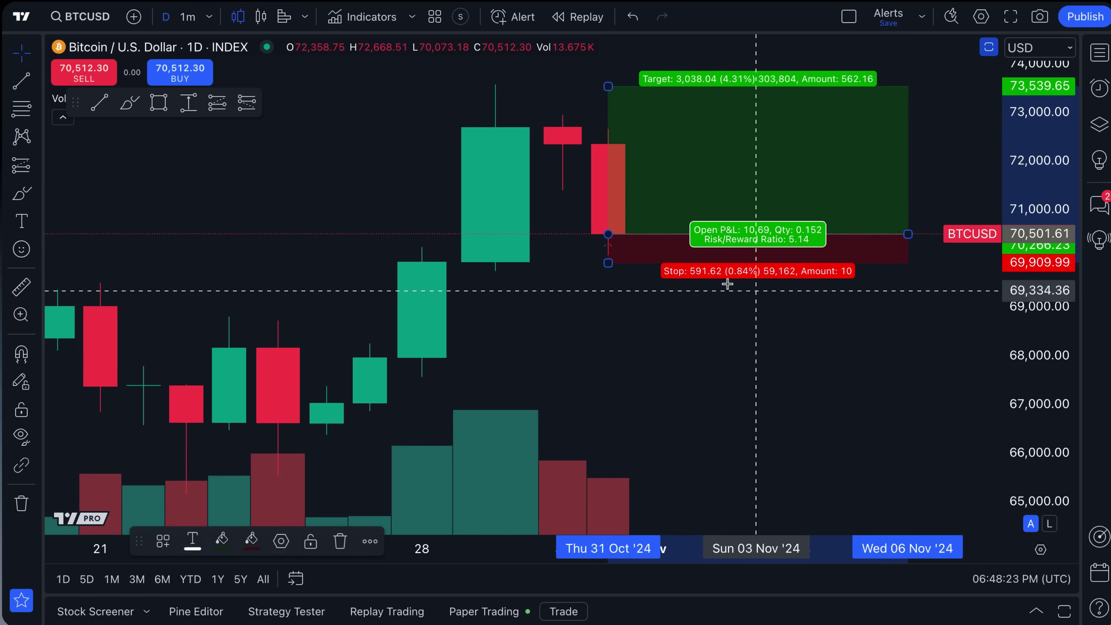
Open the long position's settings and review its account size, risk, entry price, profit level and stop level inputs
left_click(667, 336)
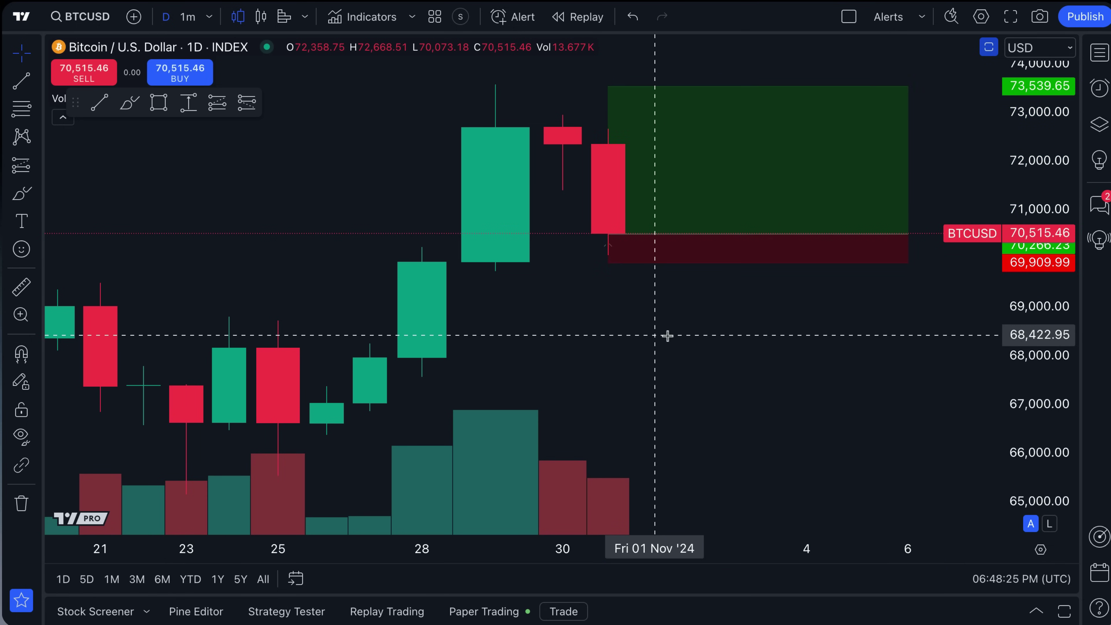
left_click(676, 256)
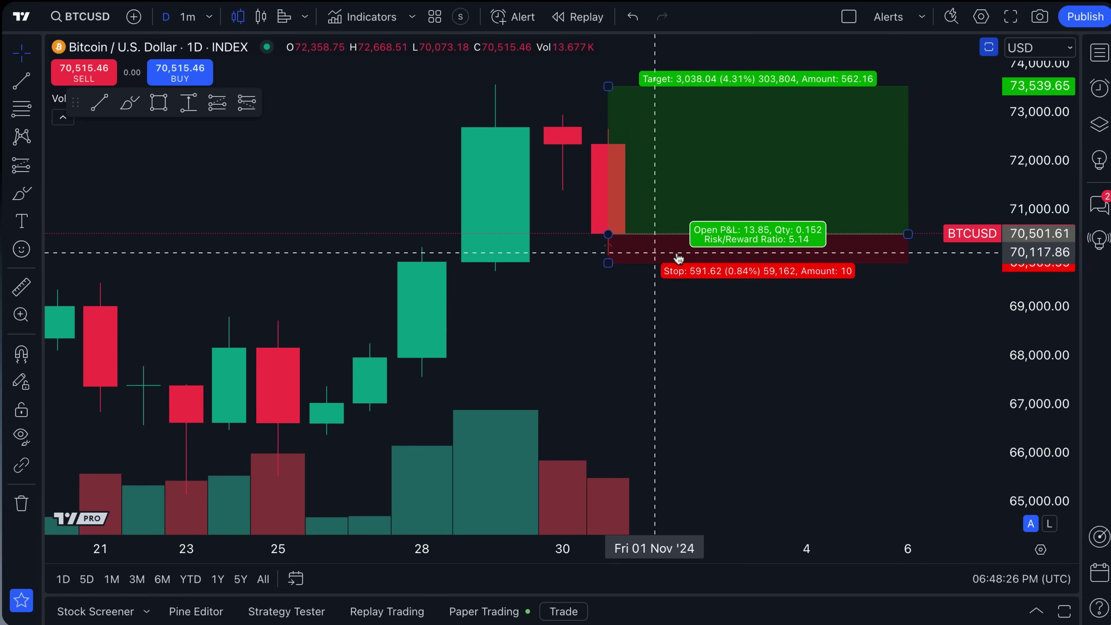
double_click(682, 236)
left_click_drag(608, 66, 323, 53)
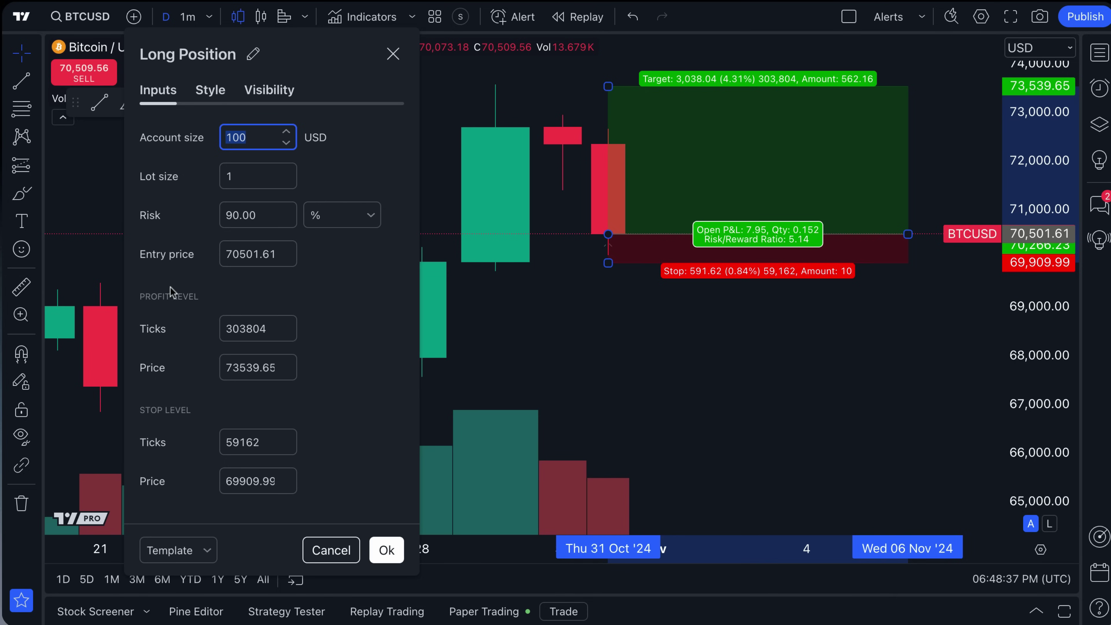
left_click(166, 332)
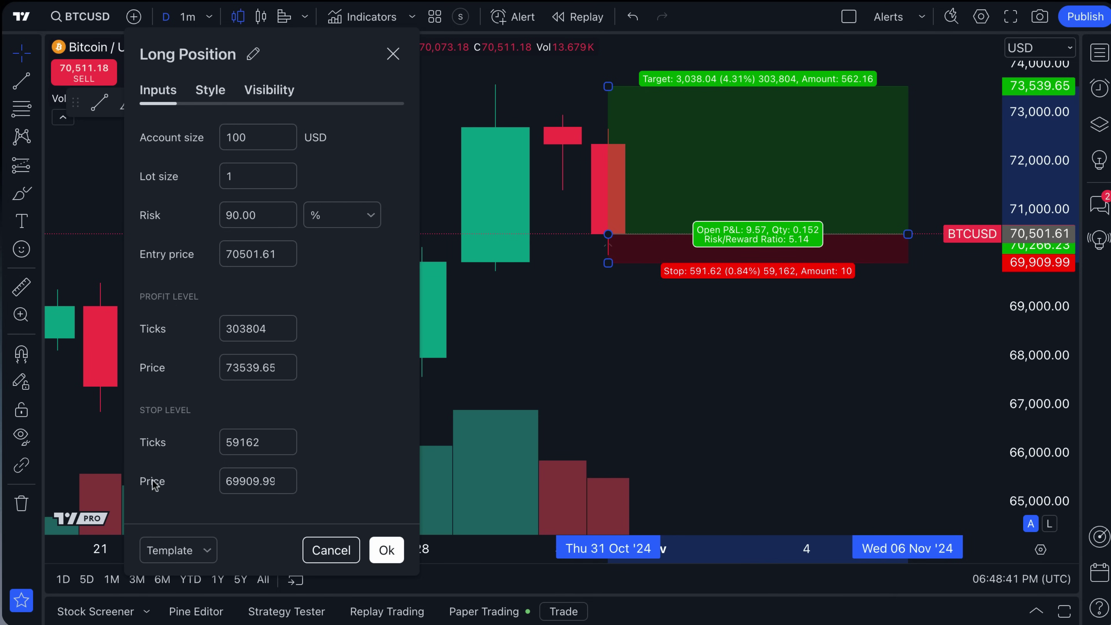
Set the color of the long position's lines to white in its style settings
left_click(211, 89)
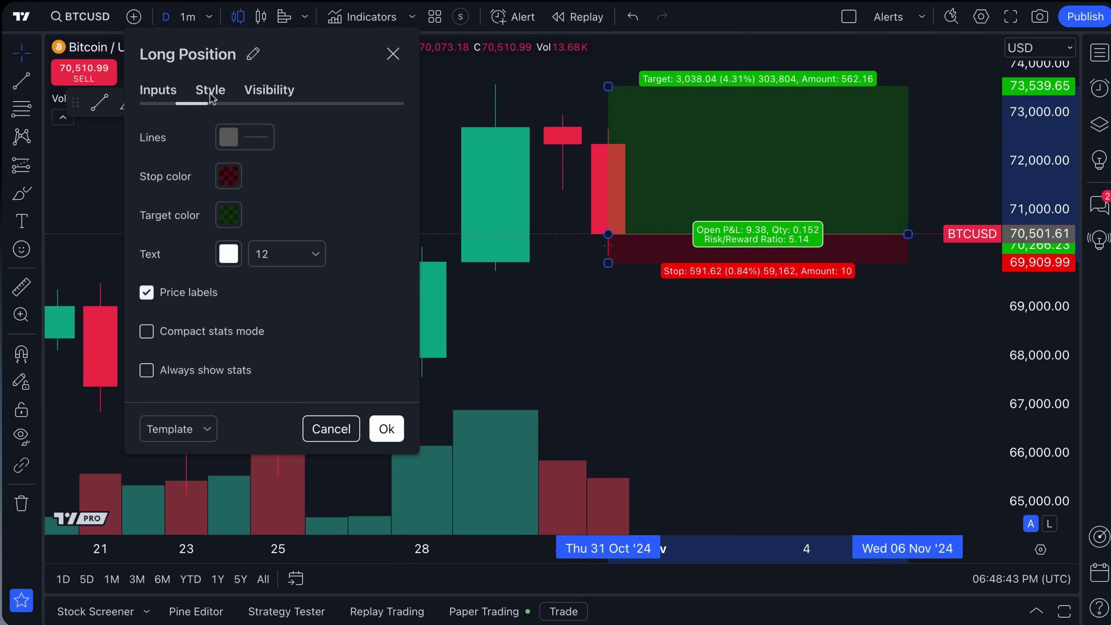
left_click(232, 138)
left_click(231, 169)
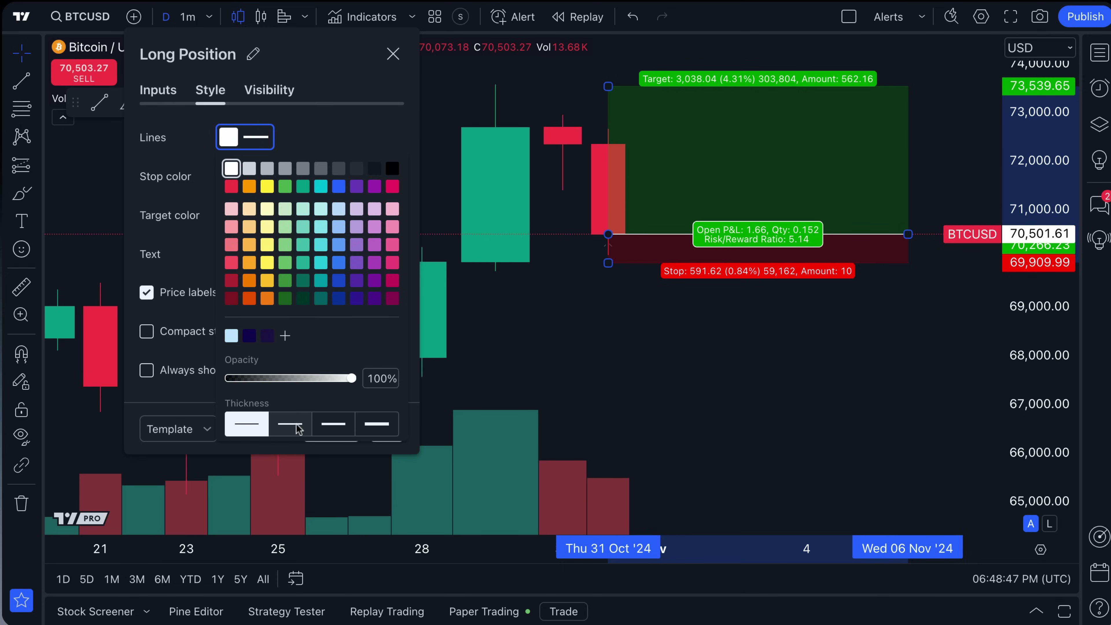
left_click(315, 135)
Increase the opacity of the stop color slightly and set the target color's opacity to 34%
left_click(229, 176)
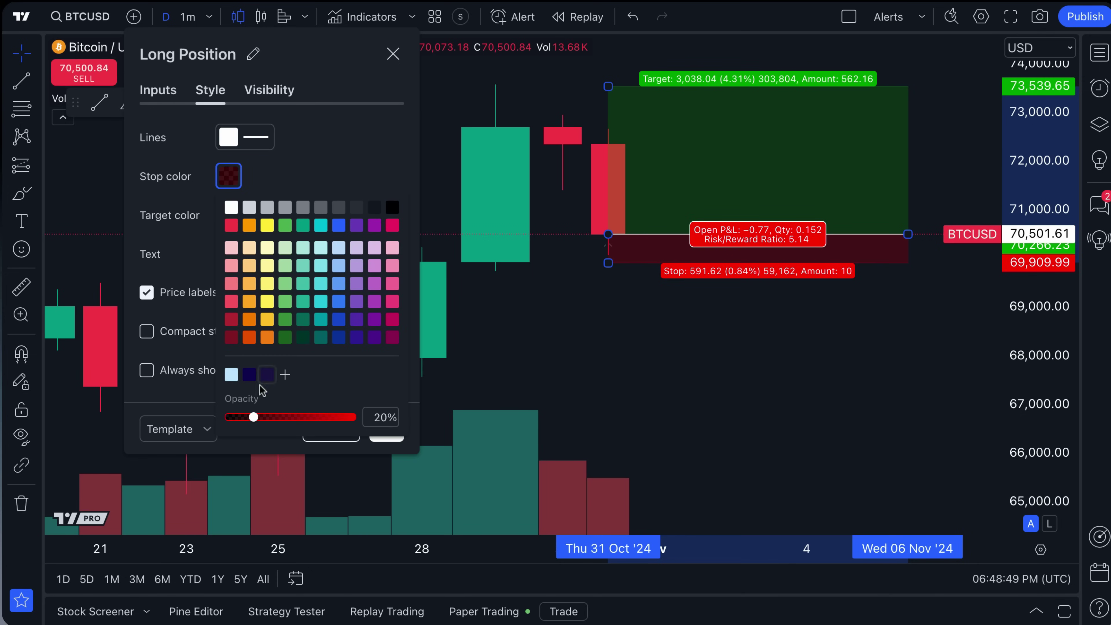
left_click_drag(253, 417, 268, 417)
left_click(313, 155)
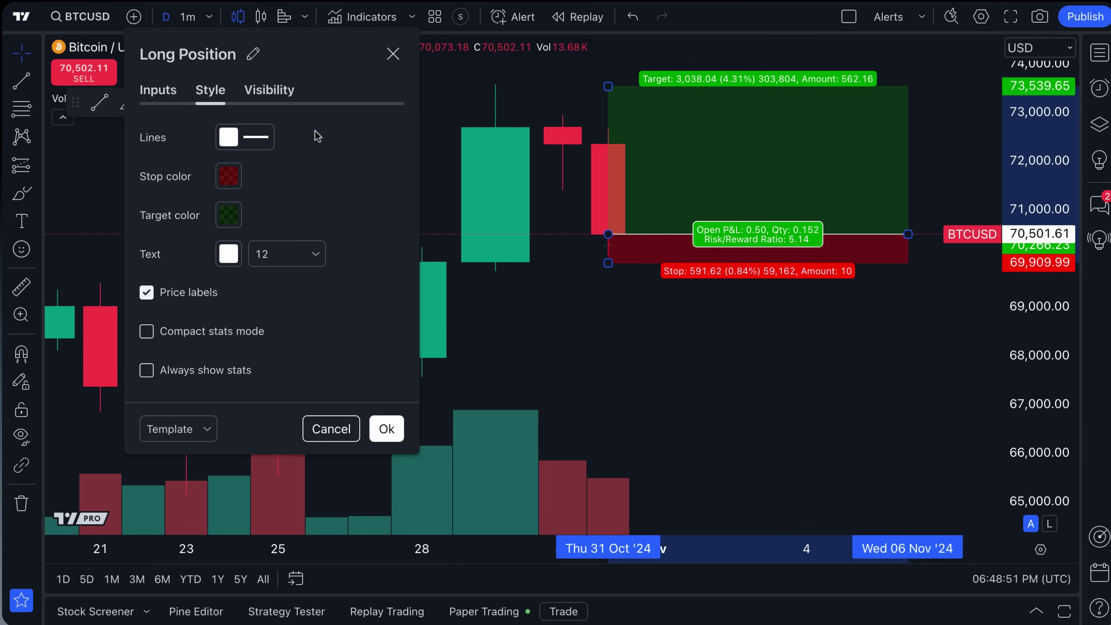
left_click(229, 214)
left_click_drag(253, 456, 272, 457)
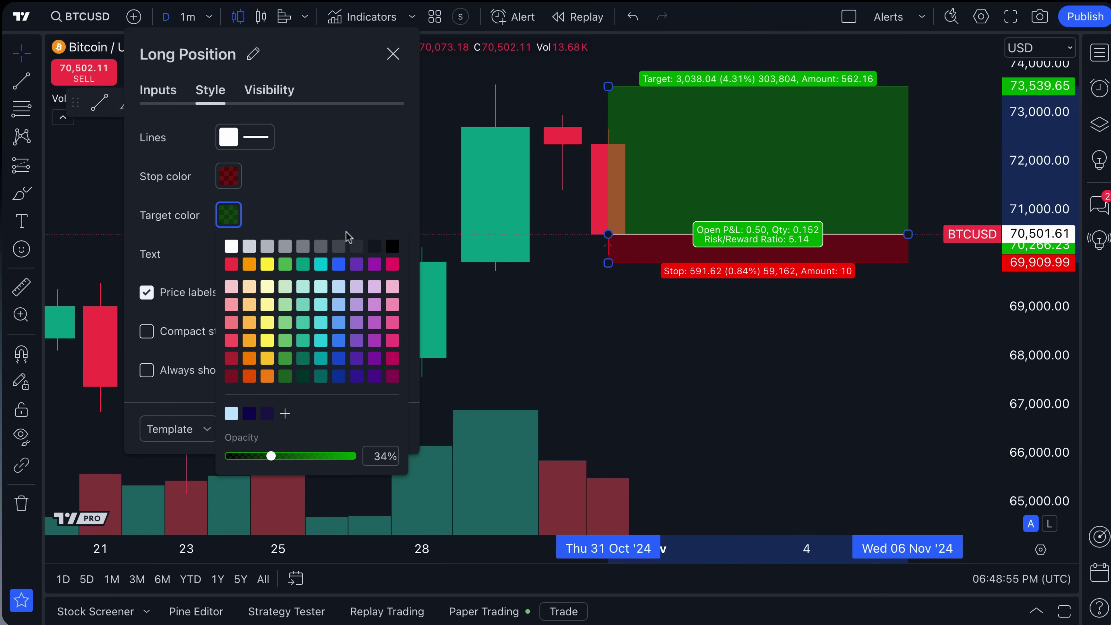
left_click(328, 194)
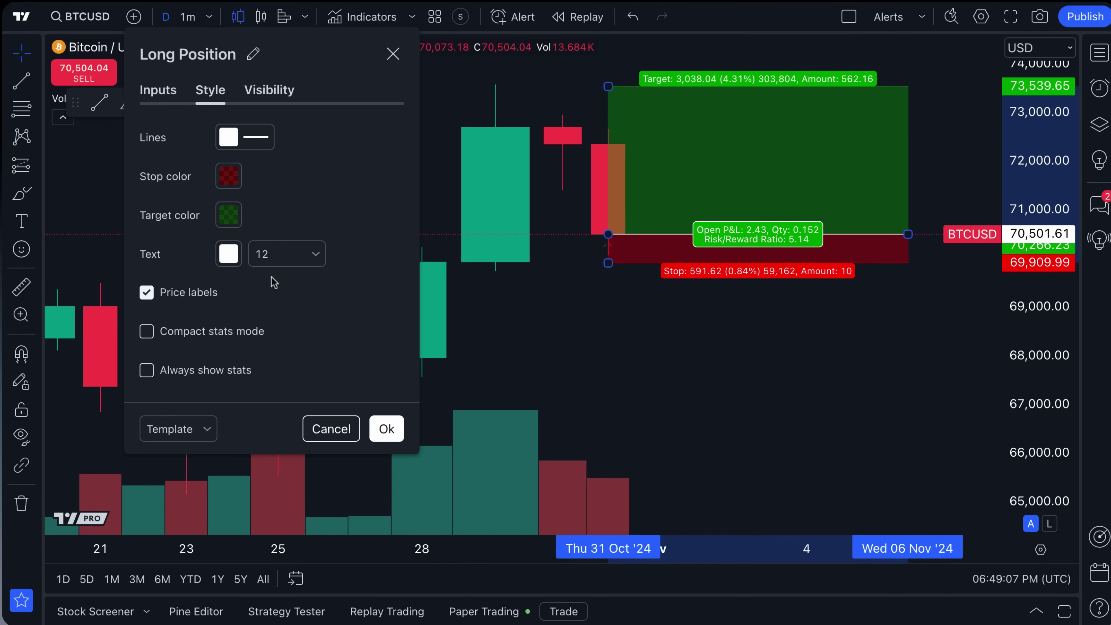
Set the long position's text size to 16 and close its settings
left_click(275, 253)
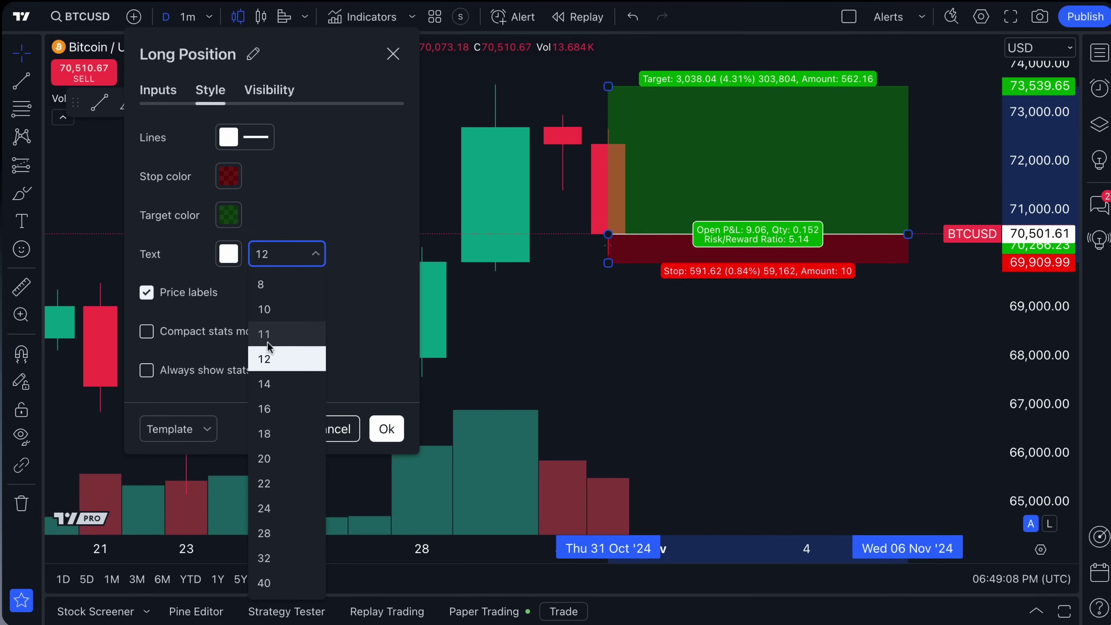
left_click(276, 409)
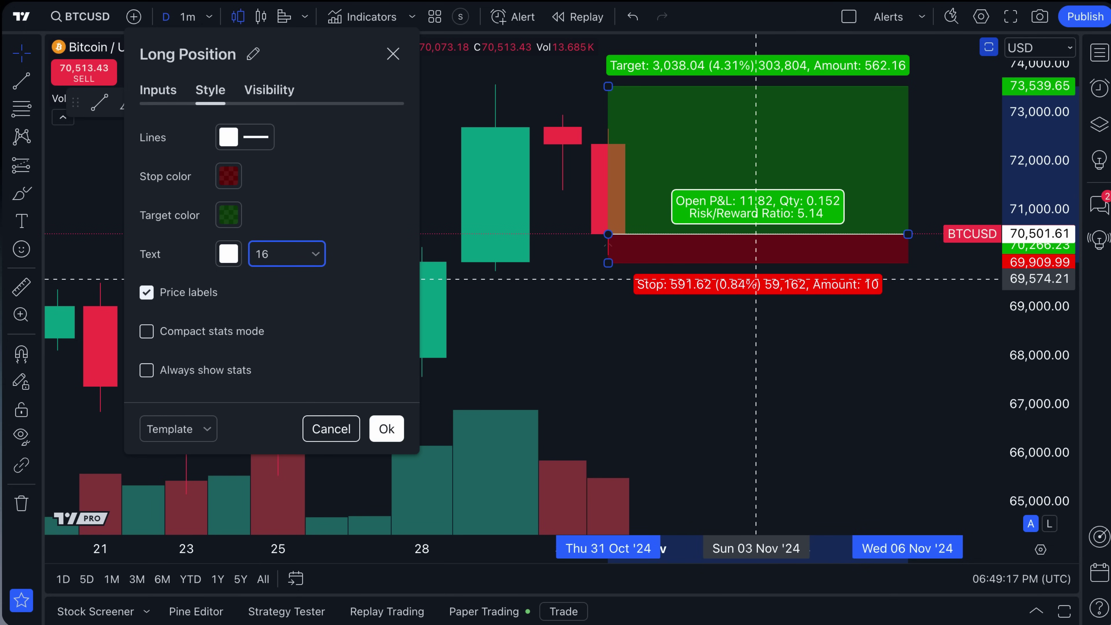
key("Escape")
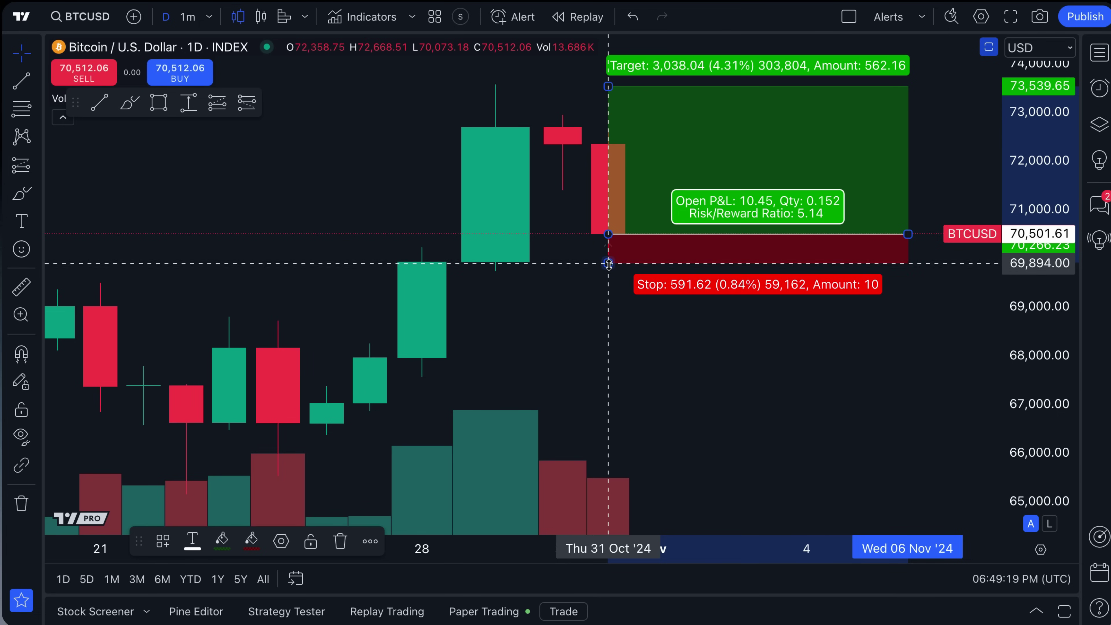
Lower the long position's stop level to about 68,407
left_click_drag(607, 263, 606, 333)
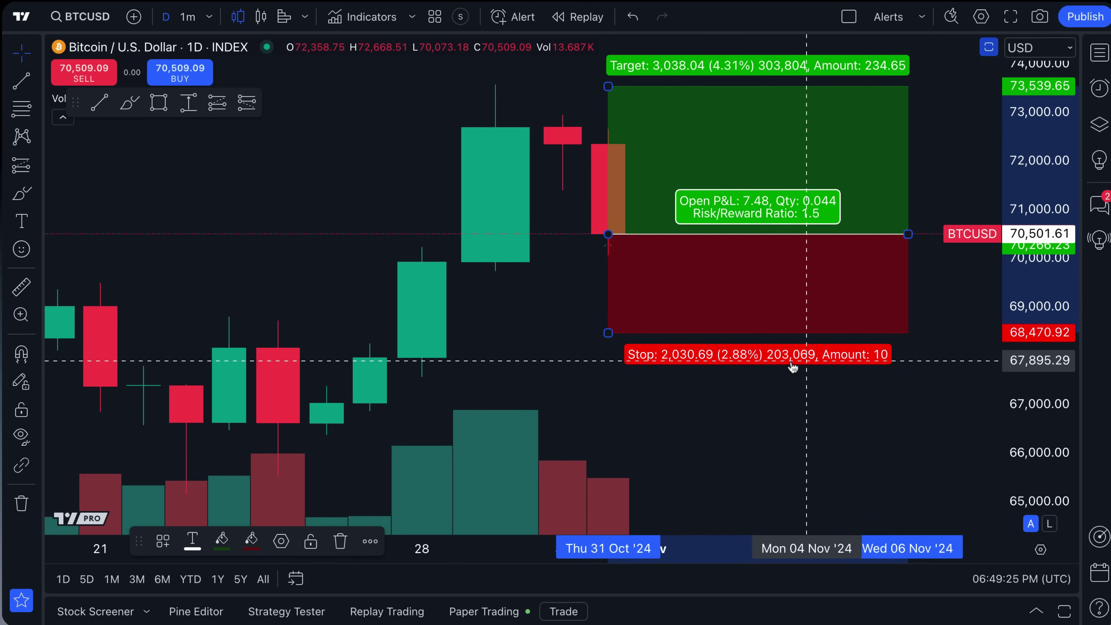
mouse_move(608, 332)
left_mouse_down()
mouse_move(608, 346)
mouse_move(608, 336)
left_mouse_up()
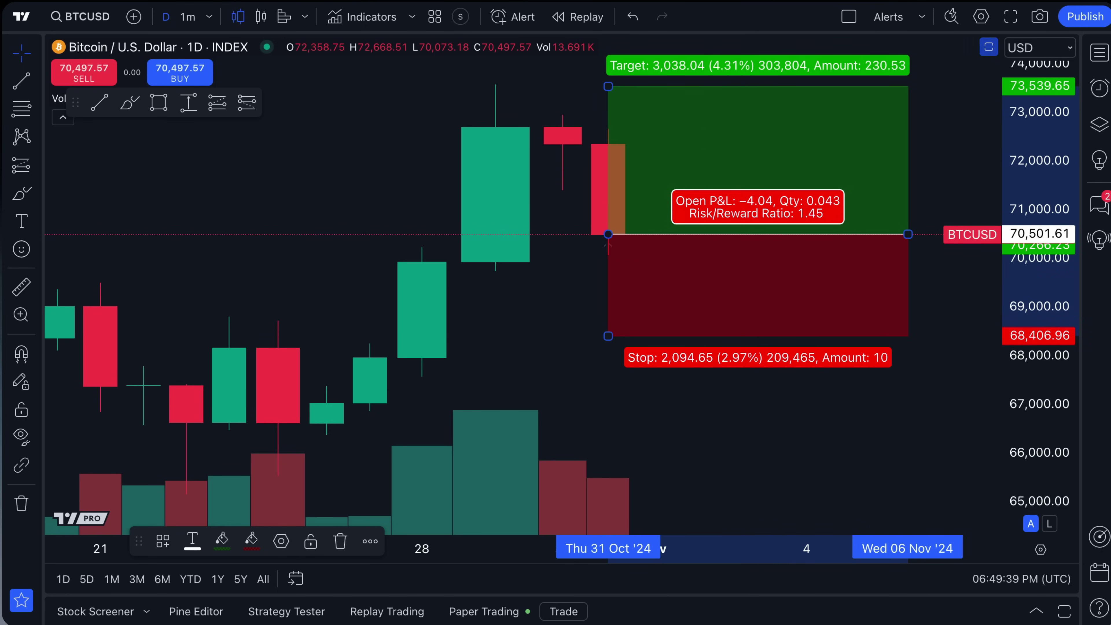
Sketch one price path up to the target and another down toward the stop with the Brush, and undo both strokes
key("alt+b")
left_click_drag(626, 214, 756, 82)
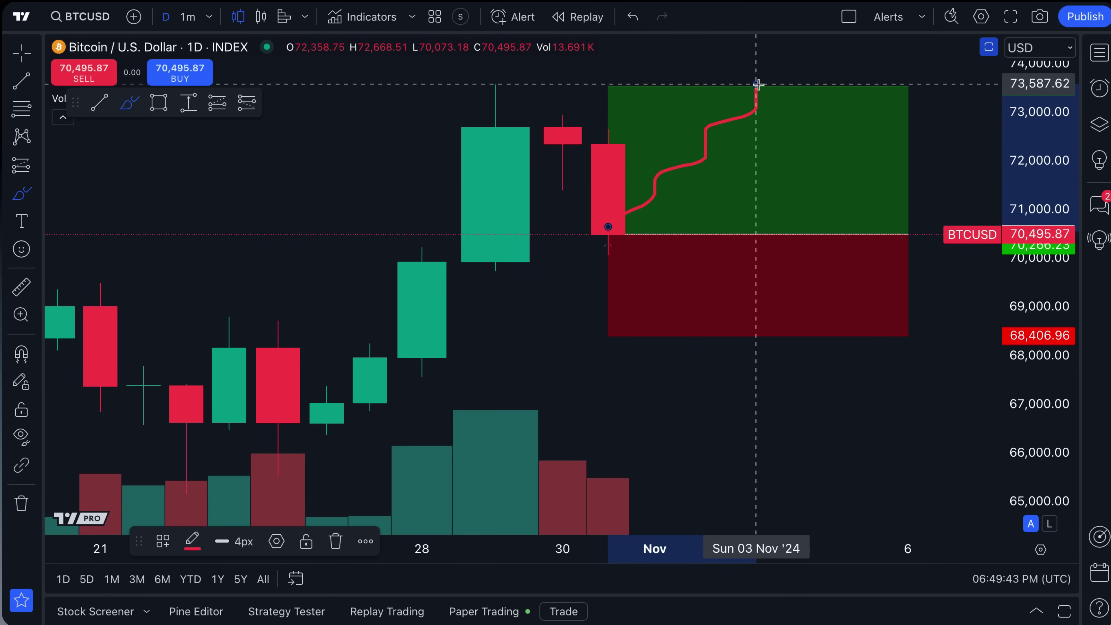
mouse_move(609, 238)
left_mouse_down()
mouse_move(705, 248)
mouse_move(806, 319)
left_mouse_up()
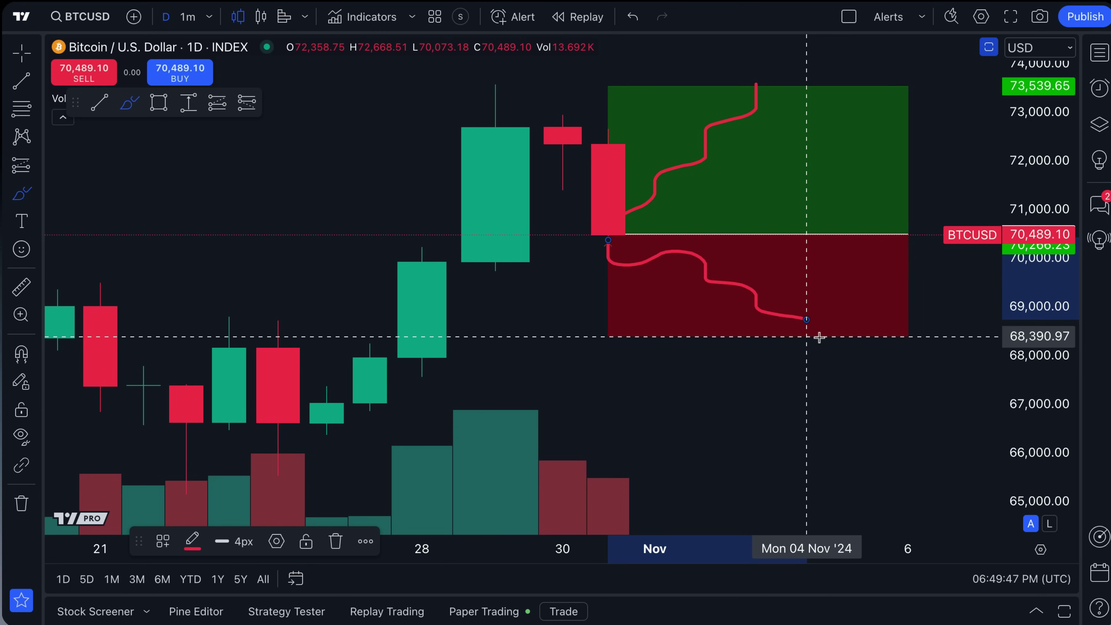
key("ctrl+z")
key("ctrl+z")
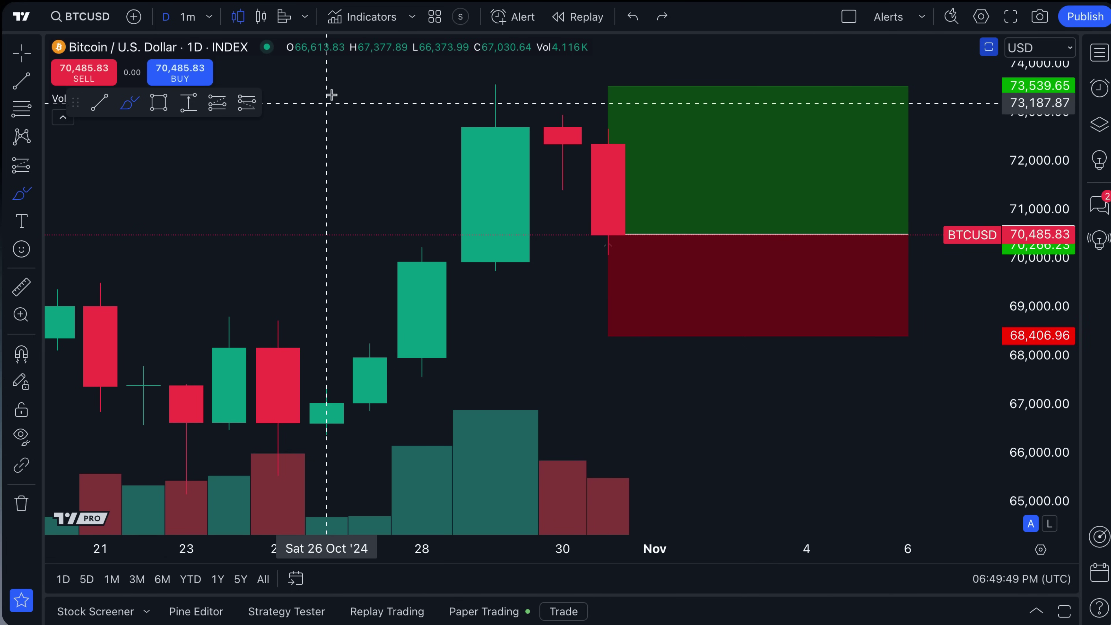
left_click(21, 53)
Raise the long position's stop level to about 69,574
left_click(608, 335)
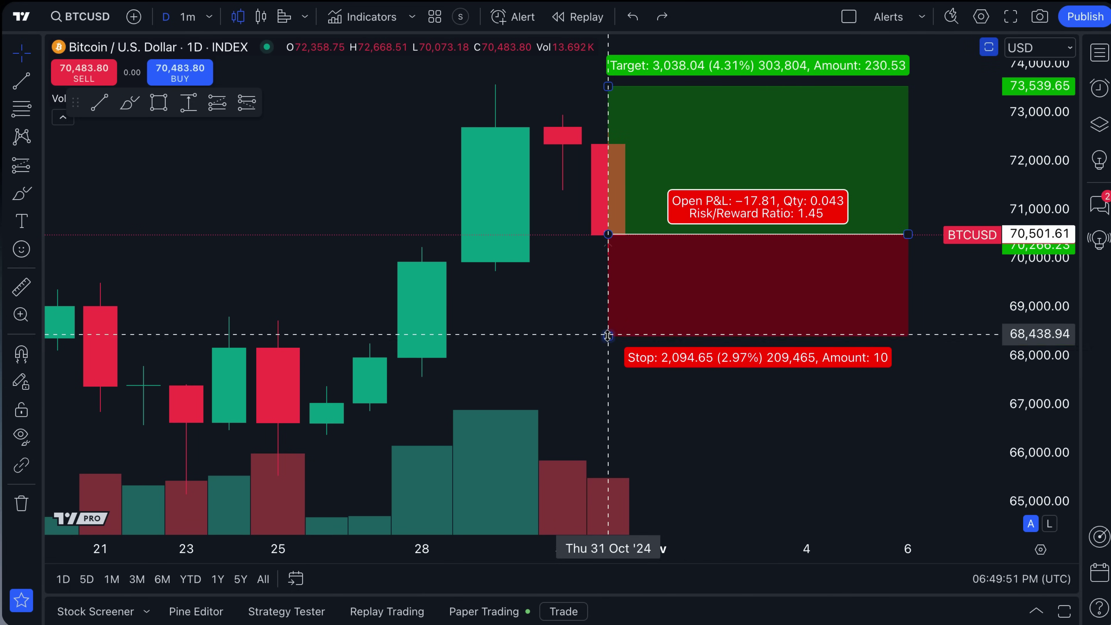
left_click_drag(607, 335, 598, 280)
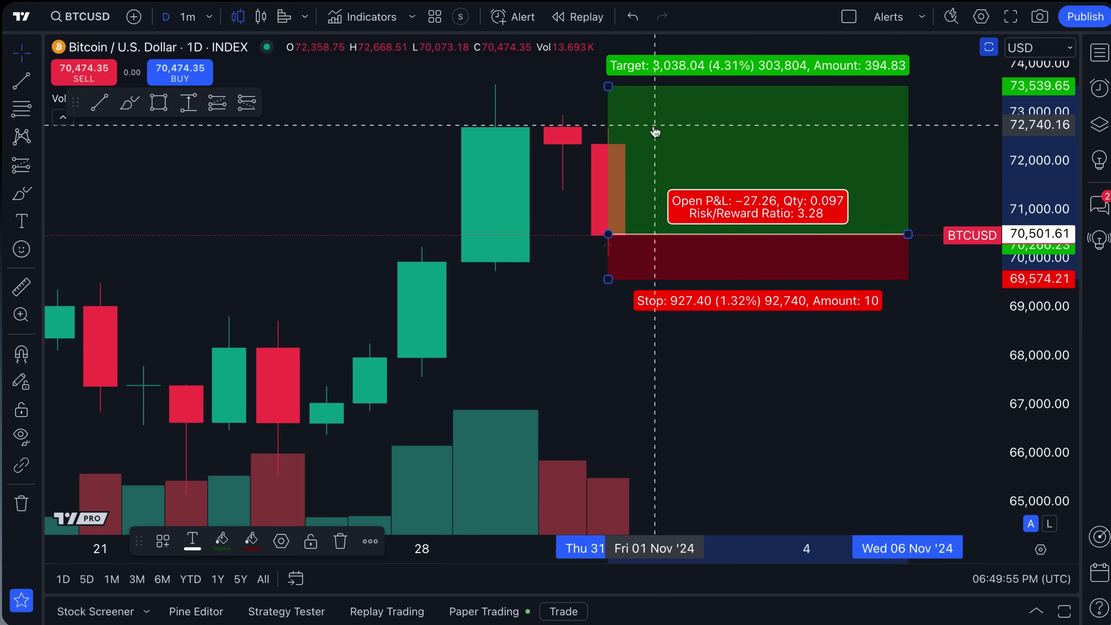
Enable Always show stats in the long position's style settings and apply the change
double_click(636, 118)
left_click_drag(652, 124, 377, 99)
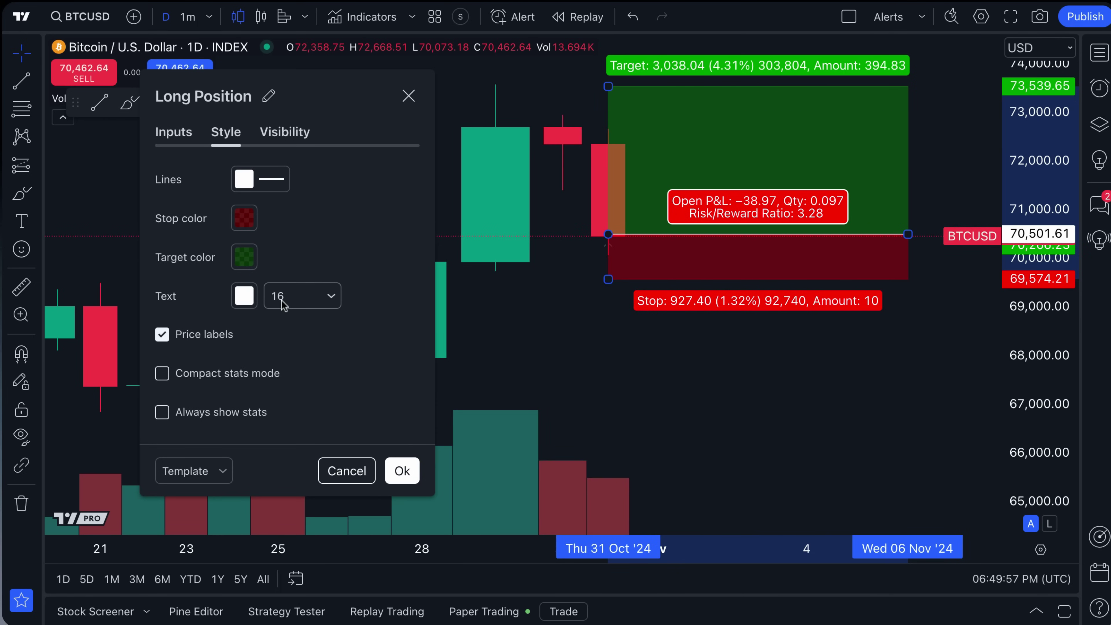
left_click(205, 416)
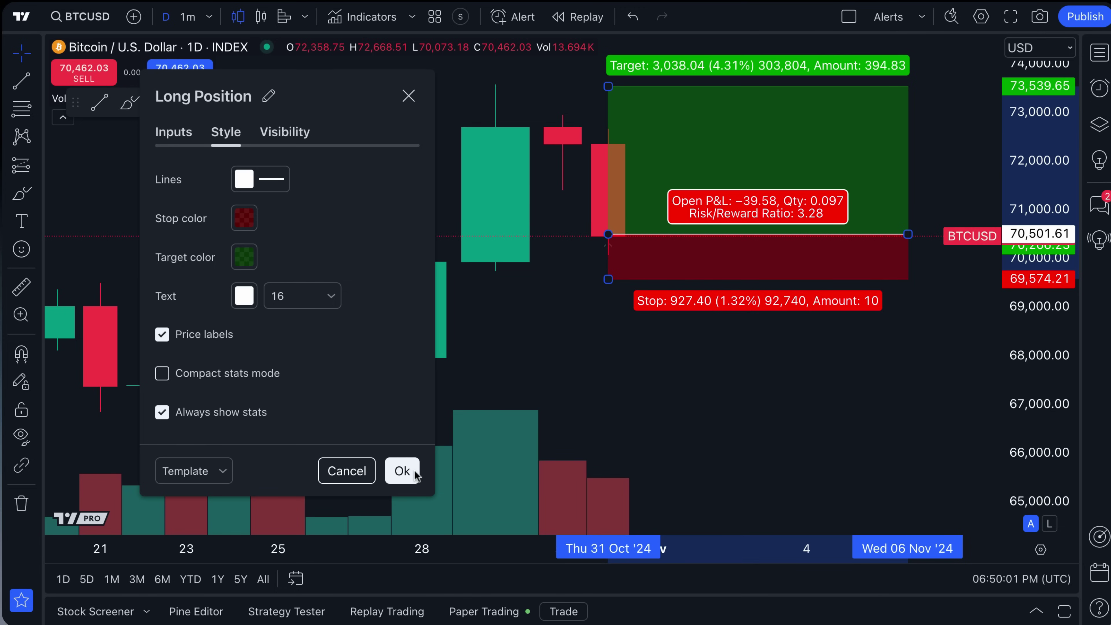
left_click(400, 469)
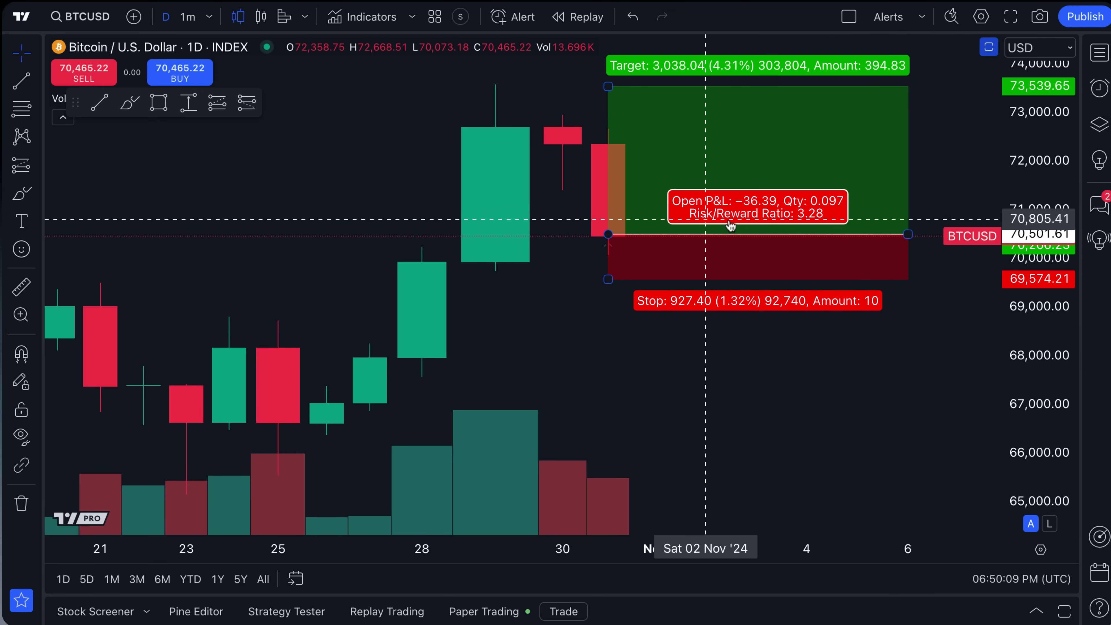
Shift the whole long position up slightly so its entry sits at about 70,532
mouse_move(722, 455)
left_mouse_down()
mouse_move(707, 426)
mouse_move(554, 432)
left_mouse_up()
scroll(546, 435, "up", 3)
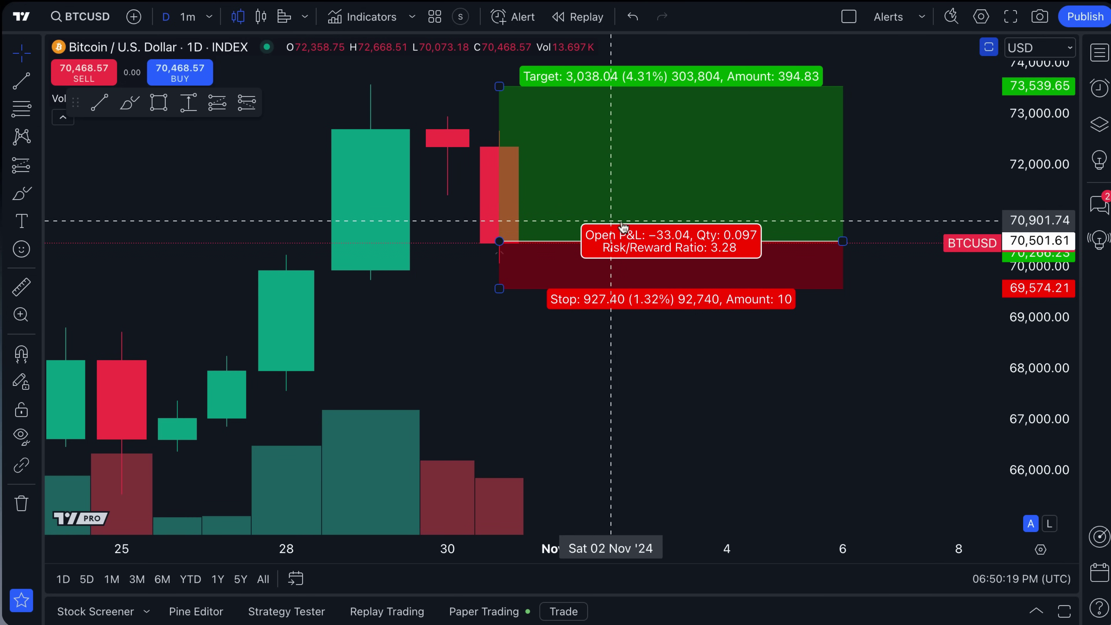
left_click(505, 245)
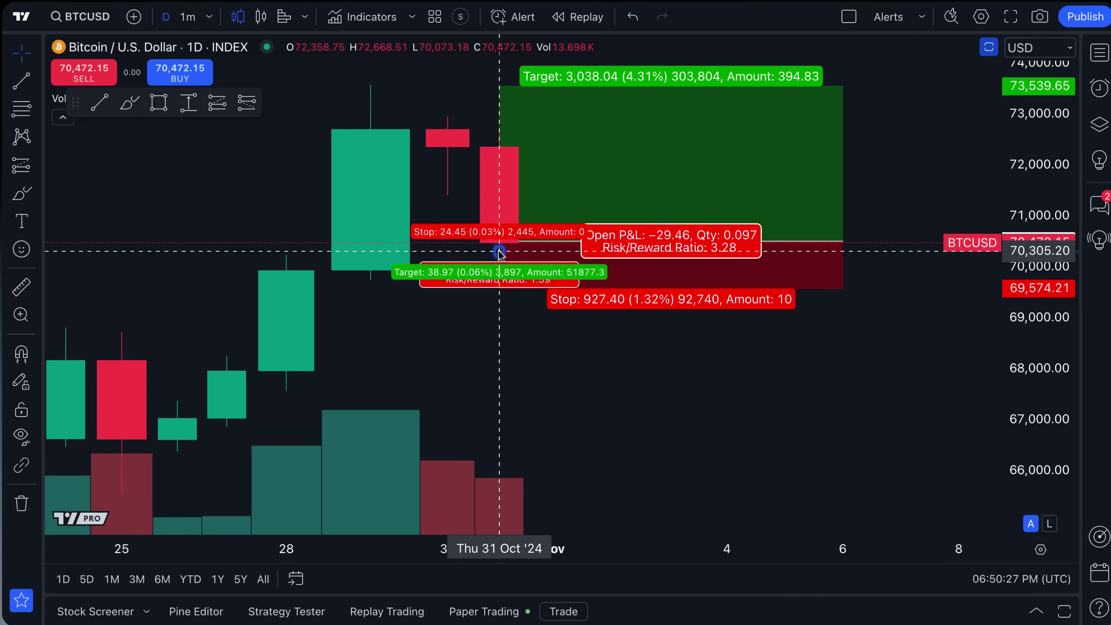
left_click(500, 254)
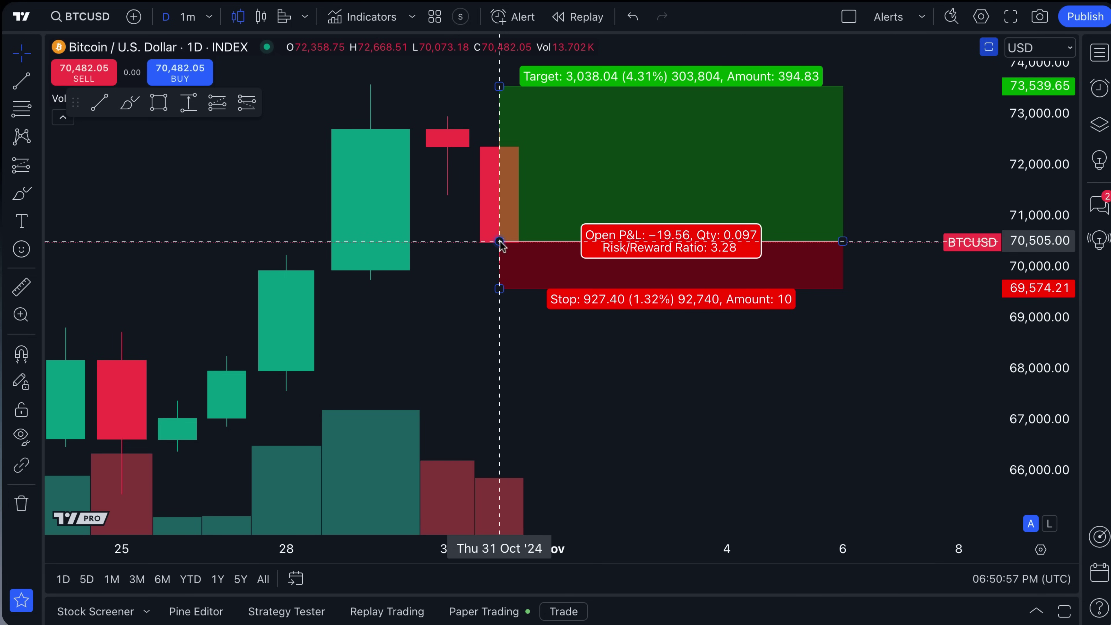
left_click_drag(636, 240, 615, 245)
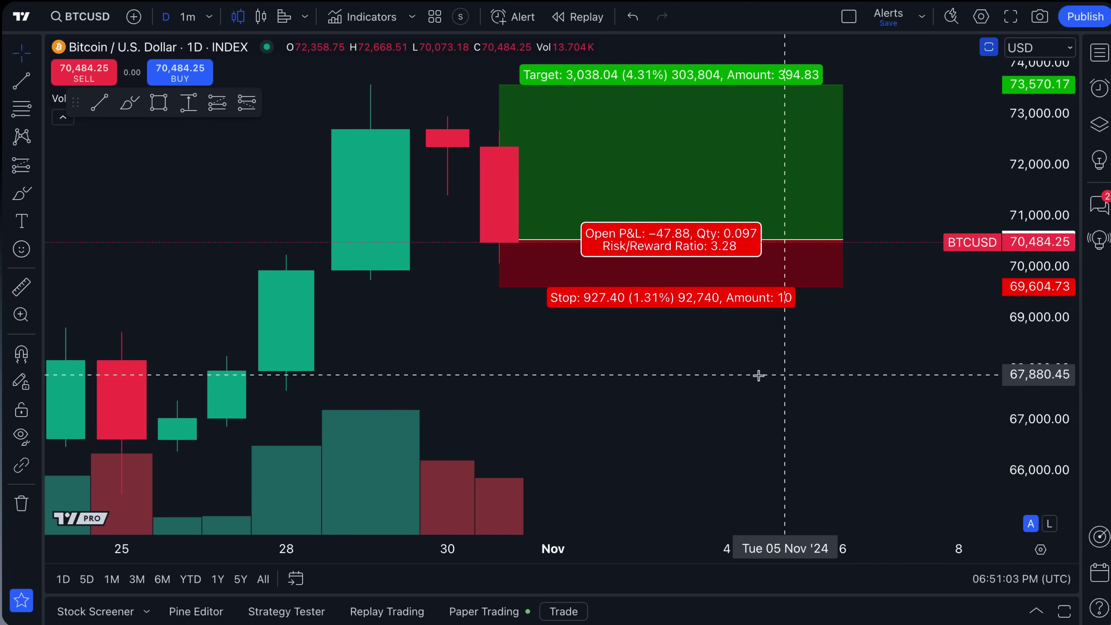
Move the whole long position to start on 5 Nov '24 with its entry at about 74,231
left_click_drag(1040, 263, 1041, 307)
left_click_drag(839, 369, 509, 404)
scroll(648, 401, "down", 5)
left_click(524, 328)
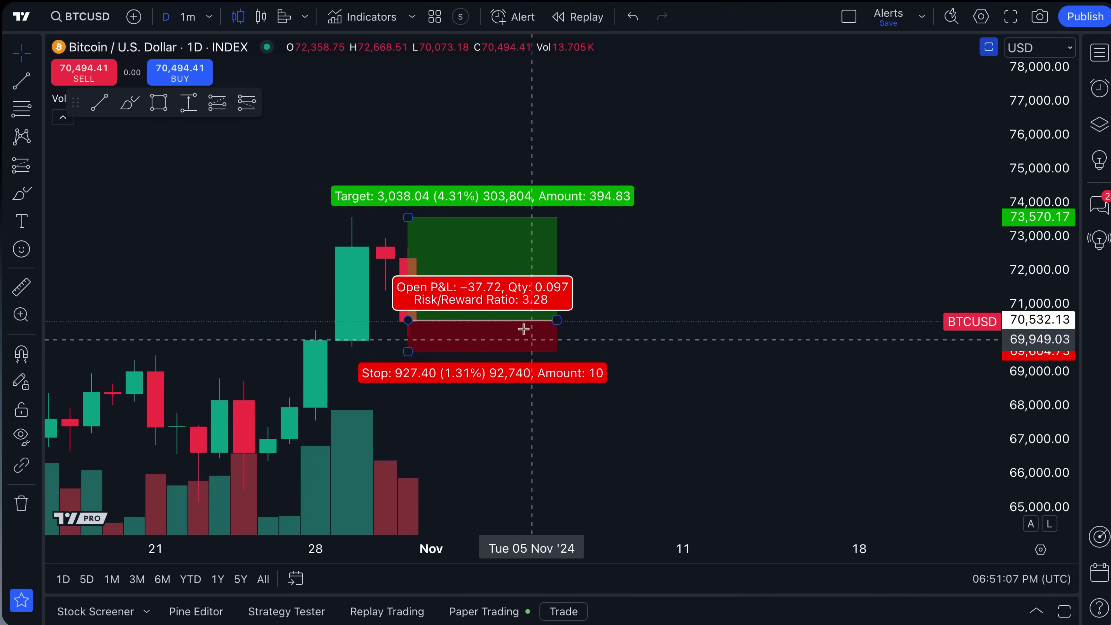
left_click_drag(472, 280, 603, 154)
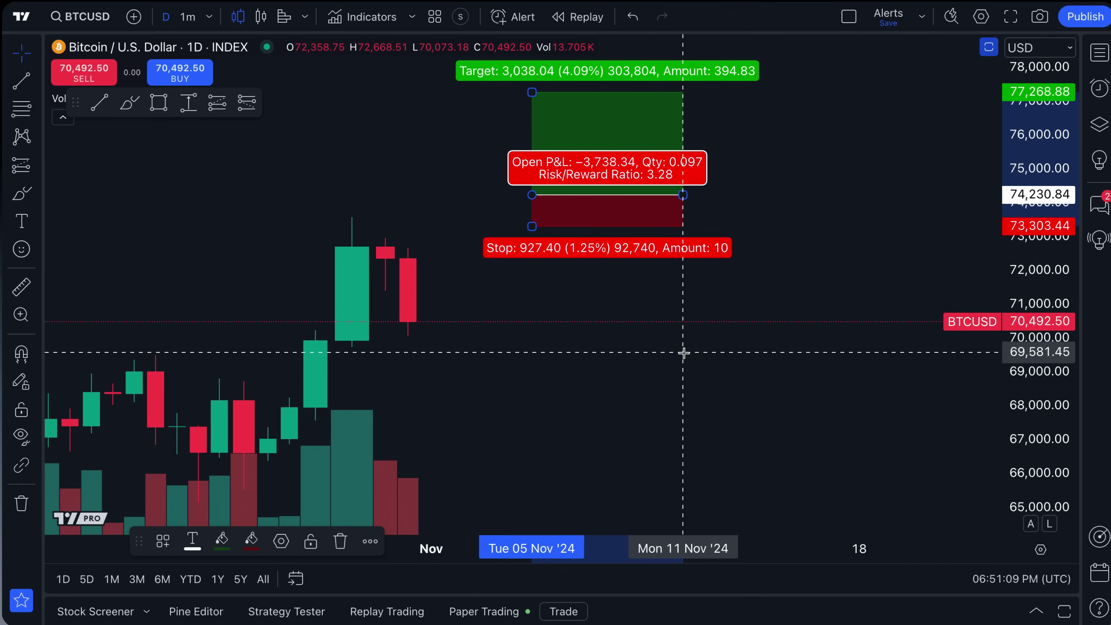
Move the whole long position down so its entry sits at about 66,420
left_click(684, 352)
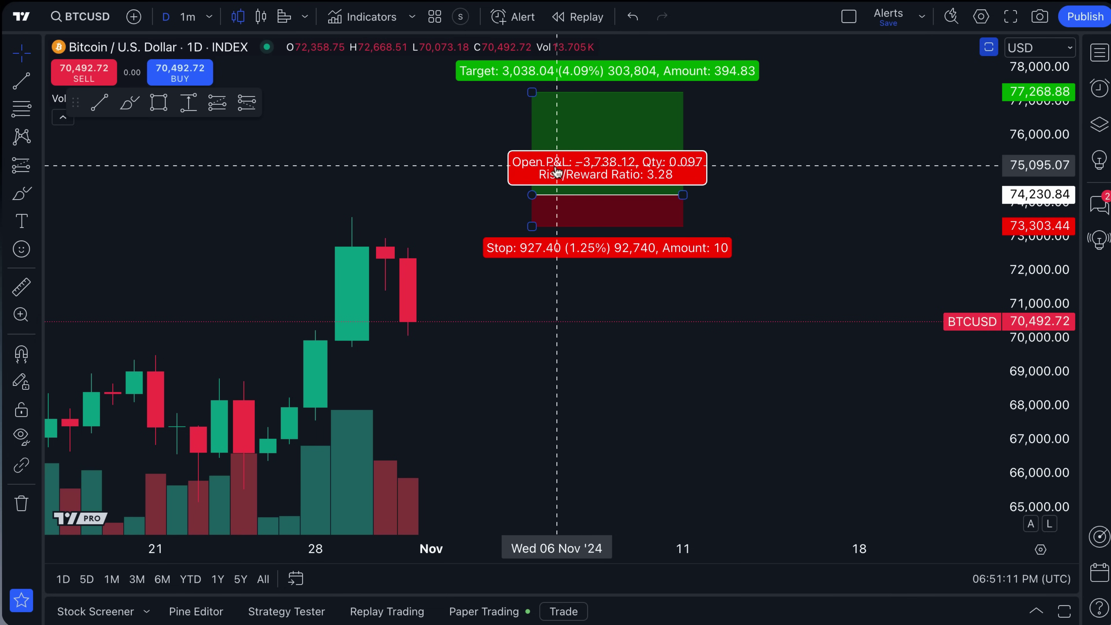
left_click_drag(567, 176, 567, 437)
left_click_drag(647, 483, 733, 438)
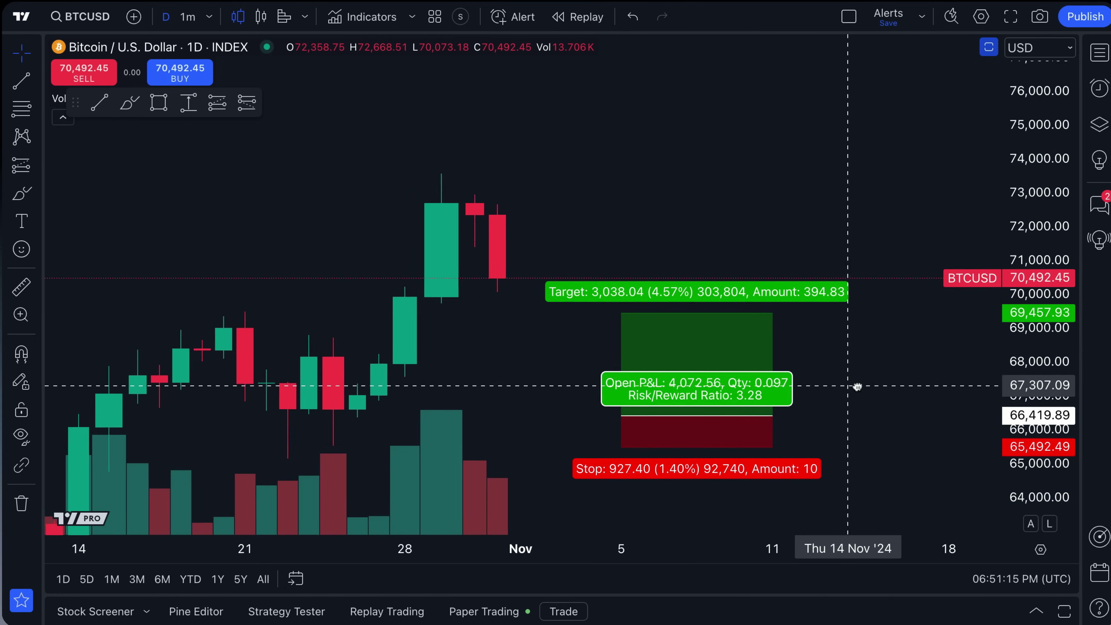
Move the whole long position to start on 31 Oct '24 with its entry at about 70,486
left_click_drag(667, 407, 551, 265)
left_click(844, 368)
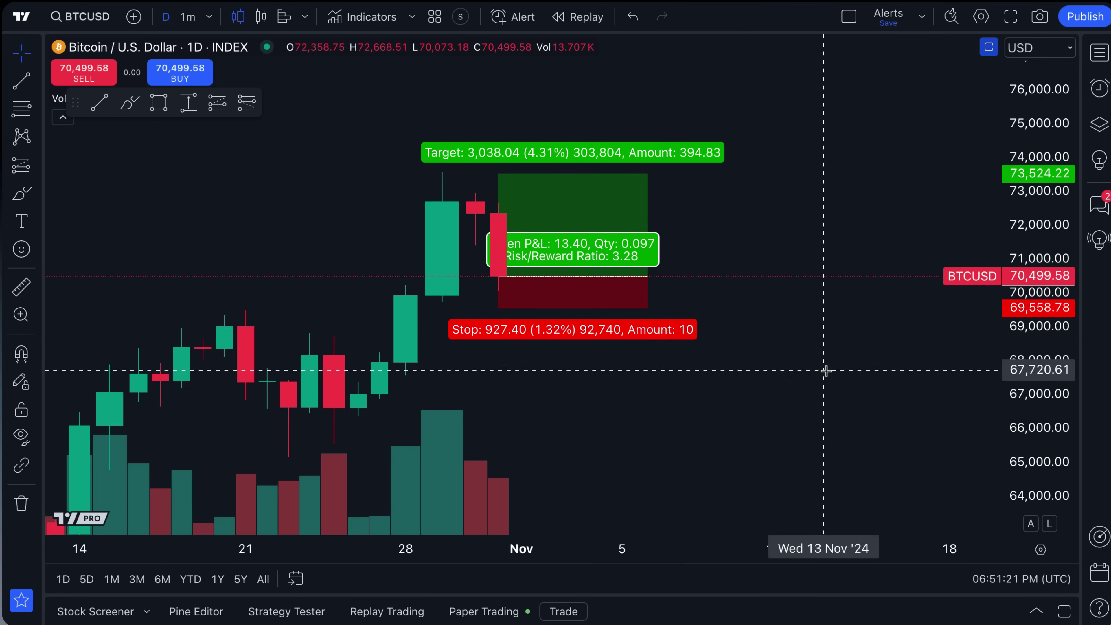
left_click(547, 239)
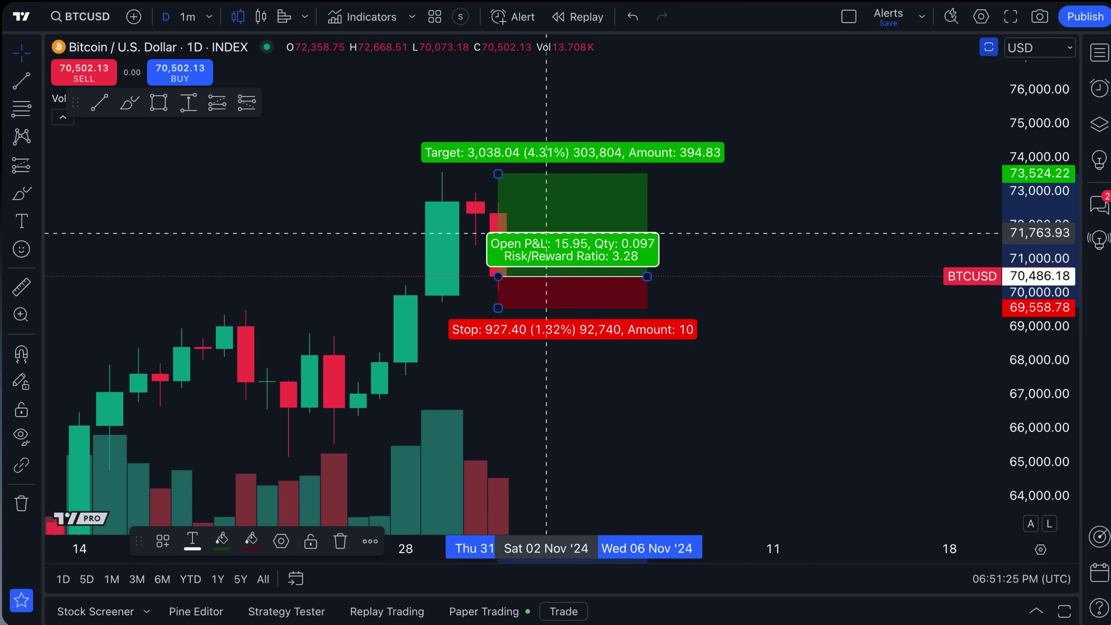
left_click(708, 382)
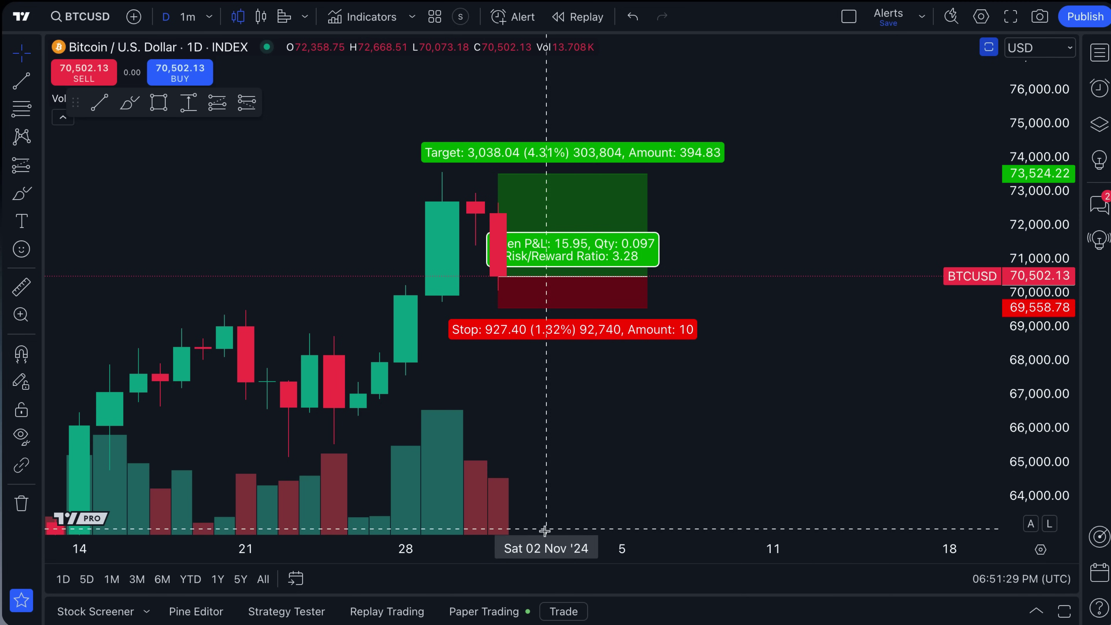
Log out of Paper Trading and browse the list of brokers available for connection
left_click(515, 612)
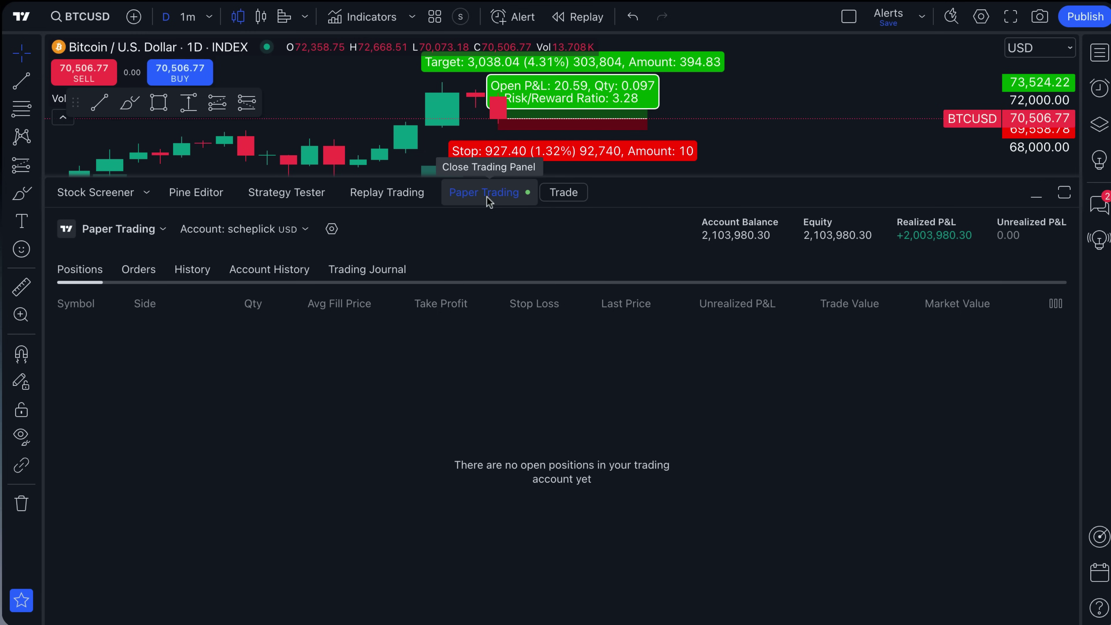
left_click(118, 228)
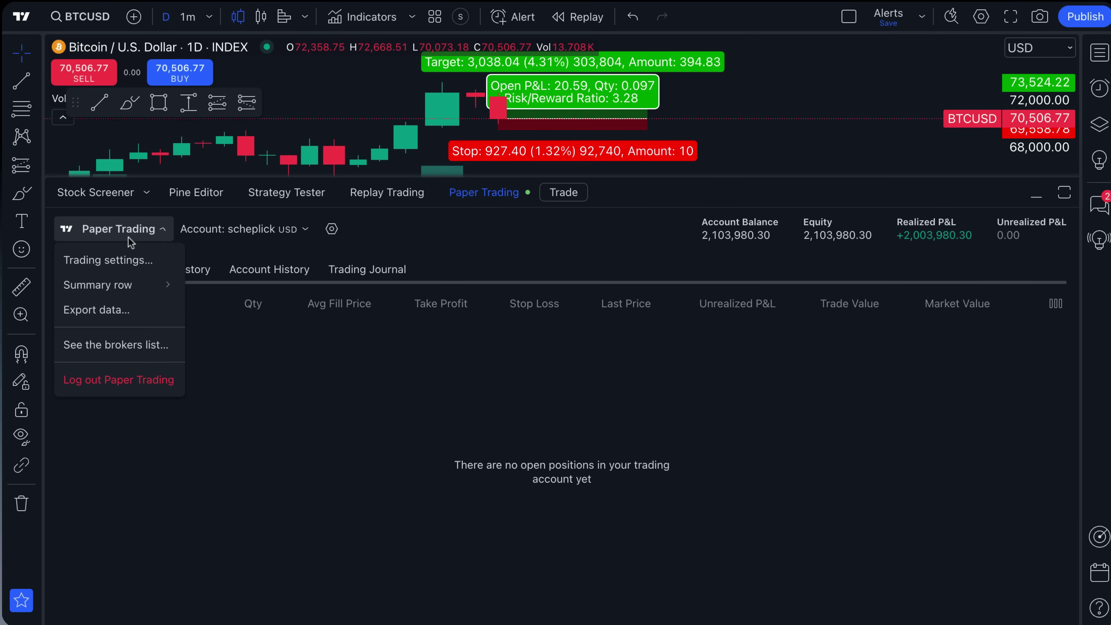
left_click(125, 381)
scroll(369, 492, "down", 4)
scroll(617, 501, "down", 6)
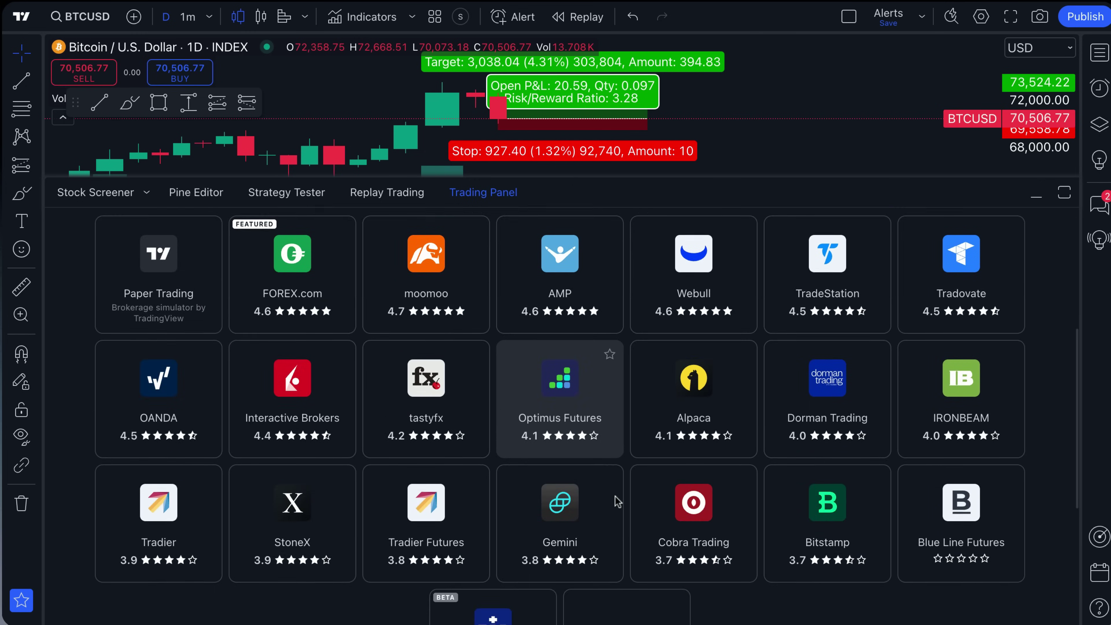
scroll(613, 481, "up", 10)
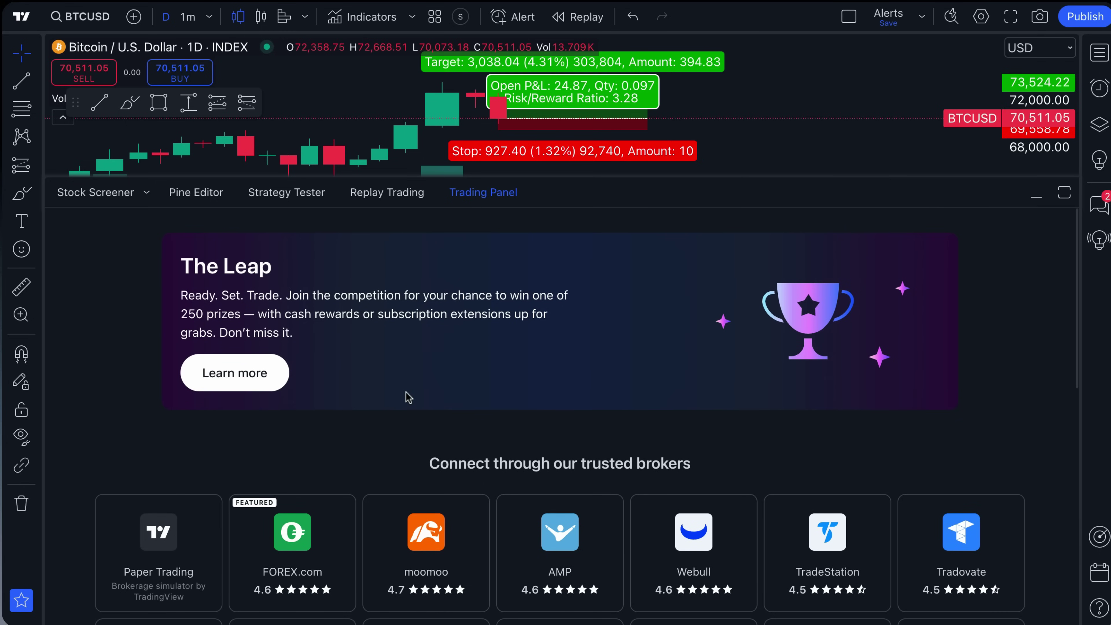
scroll(407, 396, "down", 4)
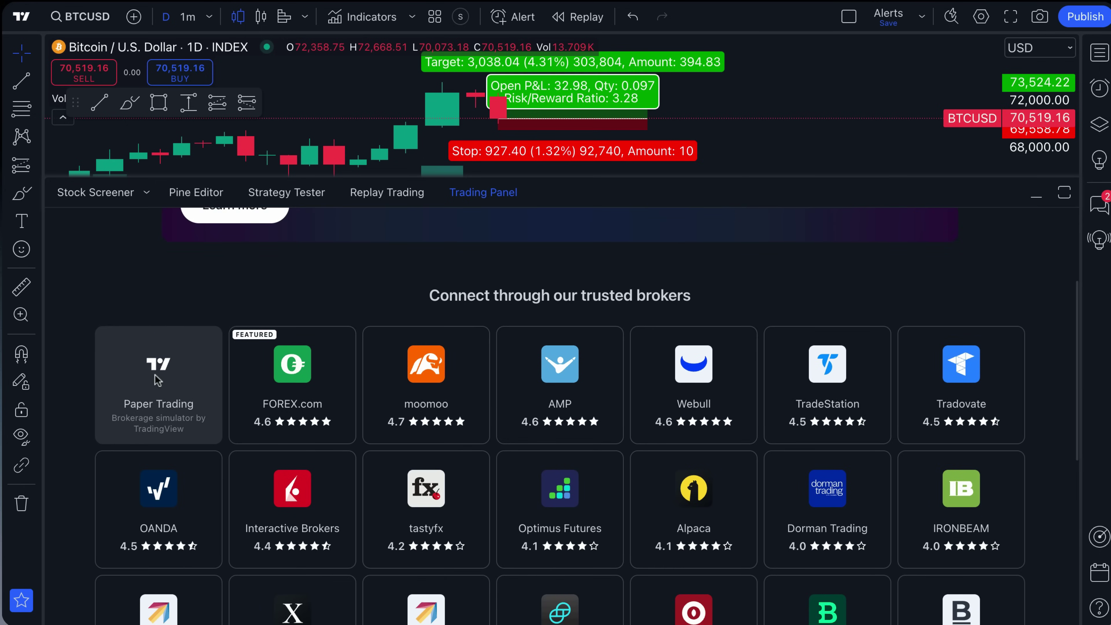
Connect to Paper Trading again and close the trading panel to return to the full chart
left_click(158, 380)
left_click(533, 297)
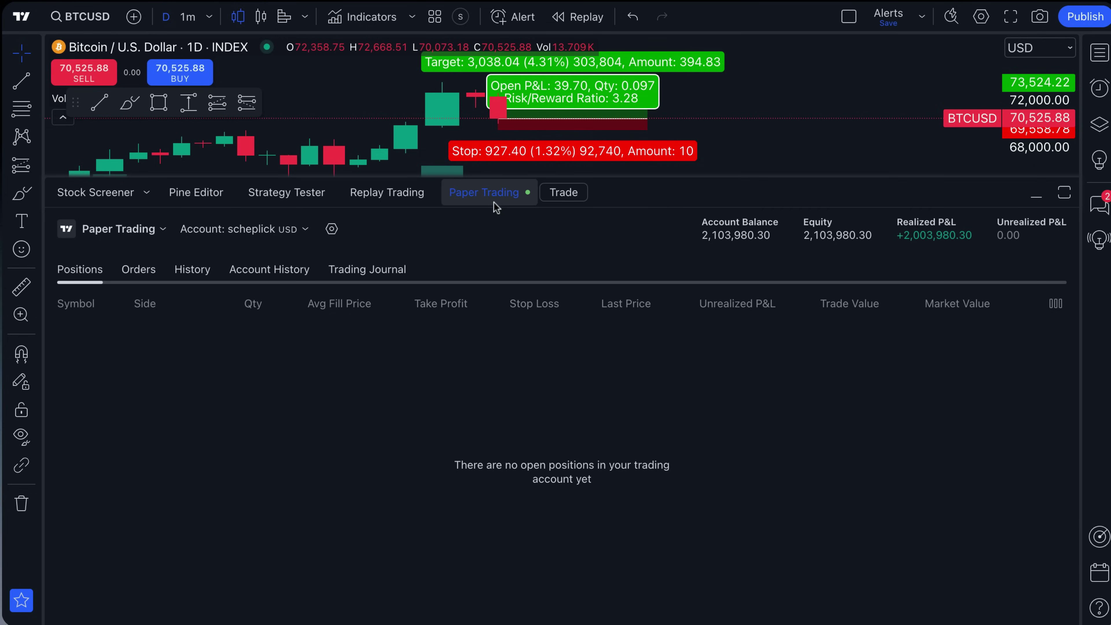
left_click(489, 193)
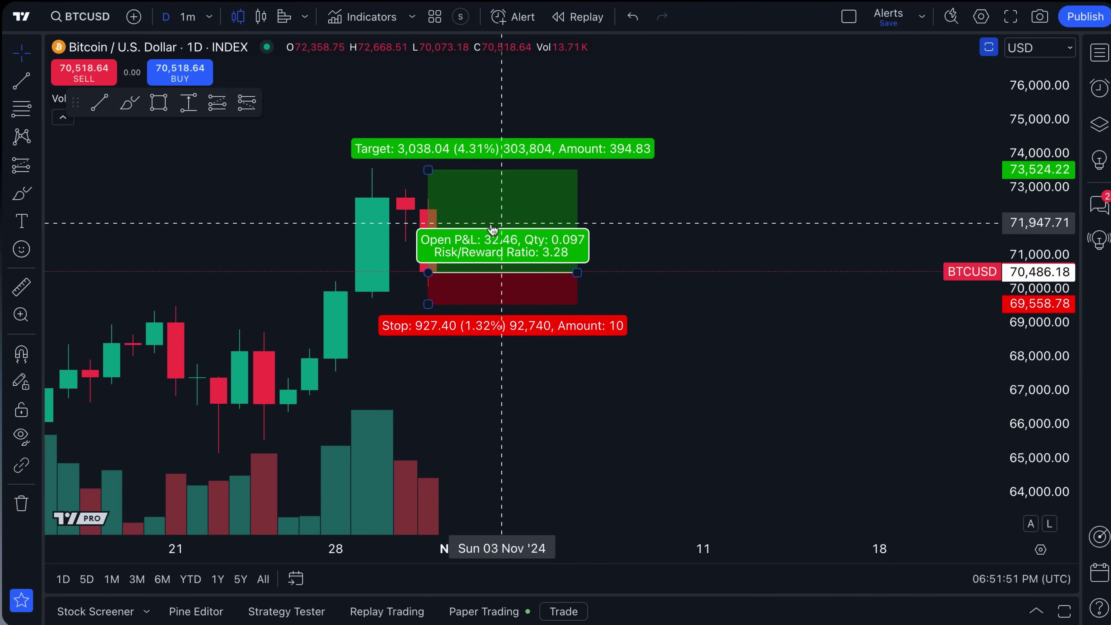
Create a limit order from the long position and move the order ticket clear of the drawing
right_click(498, 239)
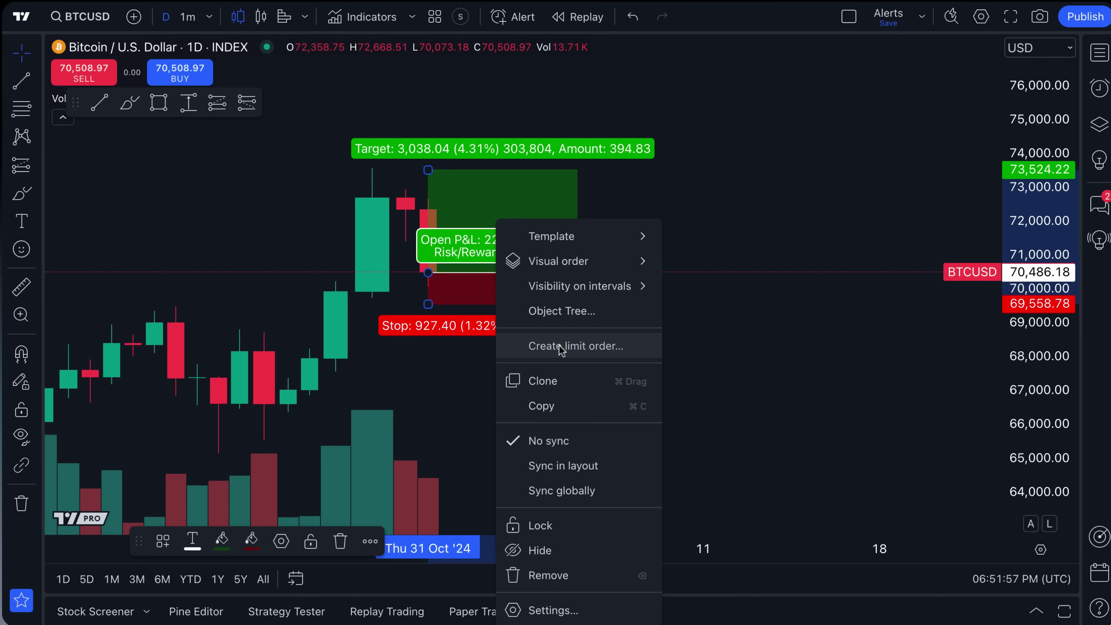
left_click(576, 346)
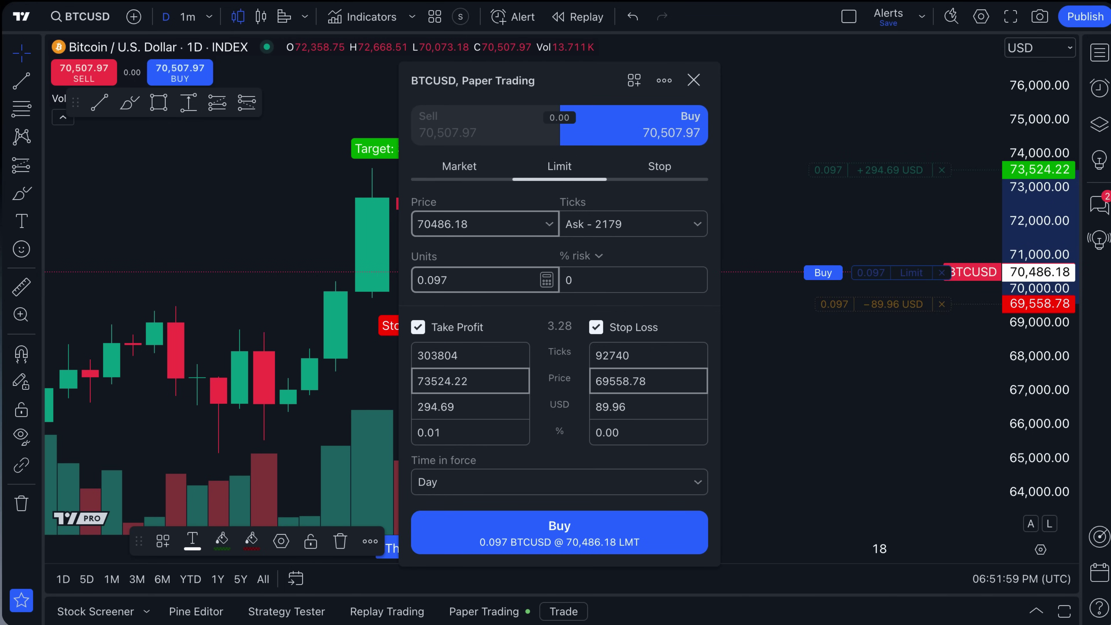
left_click_drag(577, 78, 248, 73)
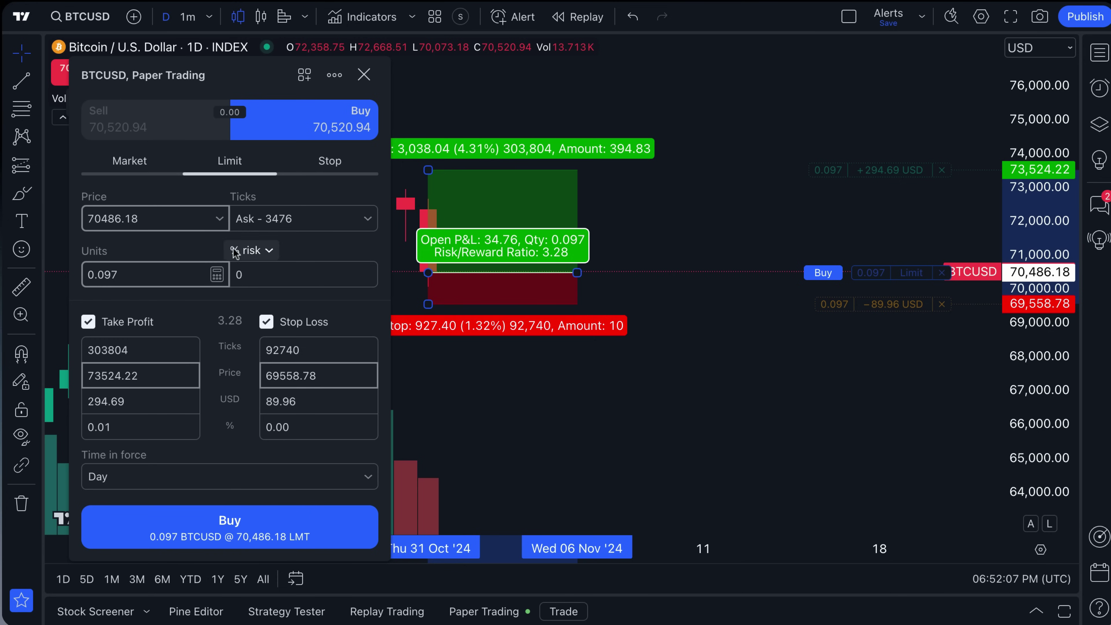
Place a buy limit order for 0.097 BTCUSD at 70,500.35 with take profit at 73,524.22 and stop loss at 69,558.78
left_click(208, 219)
left_click(281, 218)
left_click(144, 274)
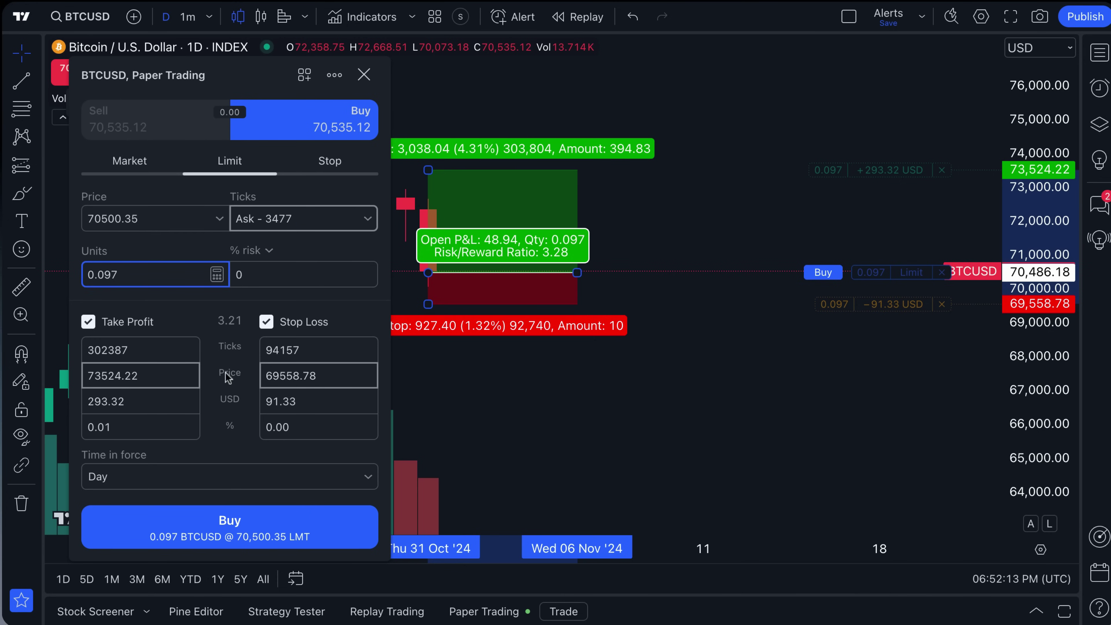
left_click(261, 525)
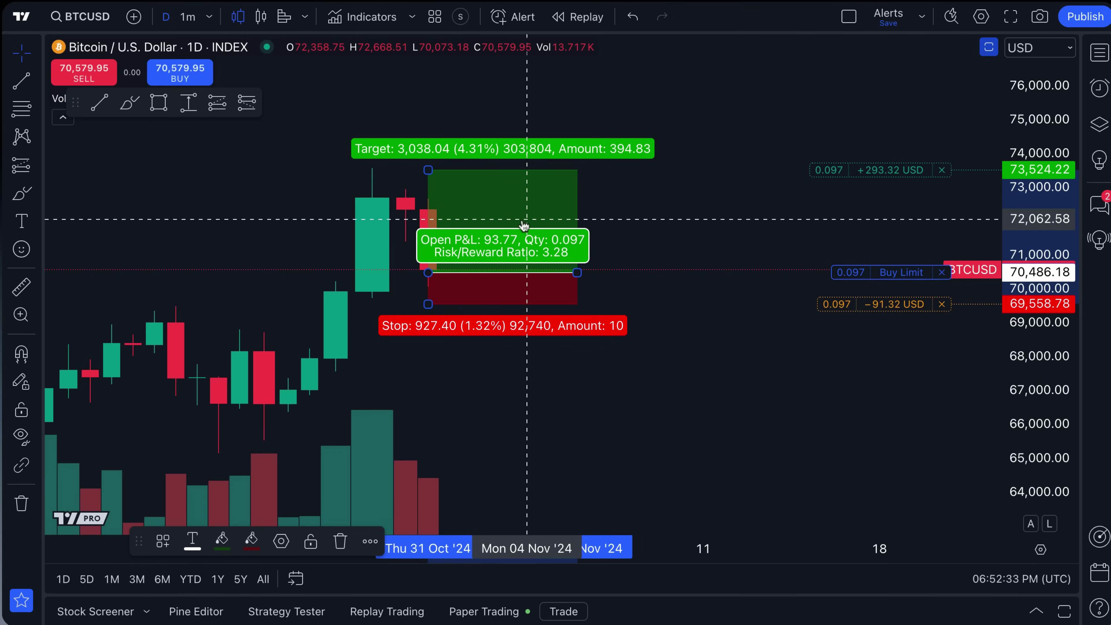
Cancel the pending buy limit order together with its take profit and stop loss, and dismiss the notifications
left_click(941, 273)
left_click(695, 350)
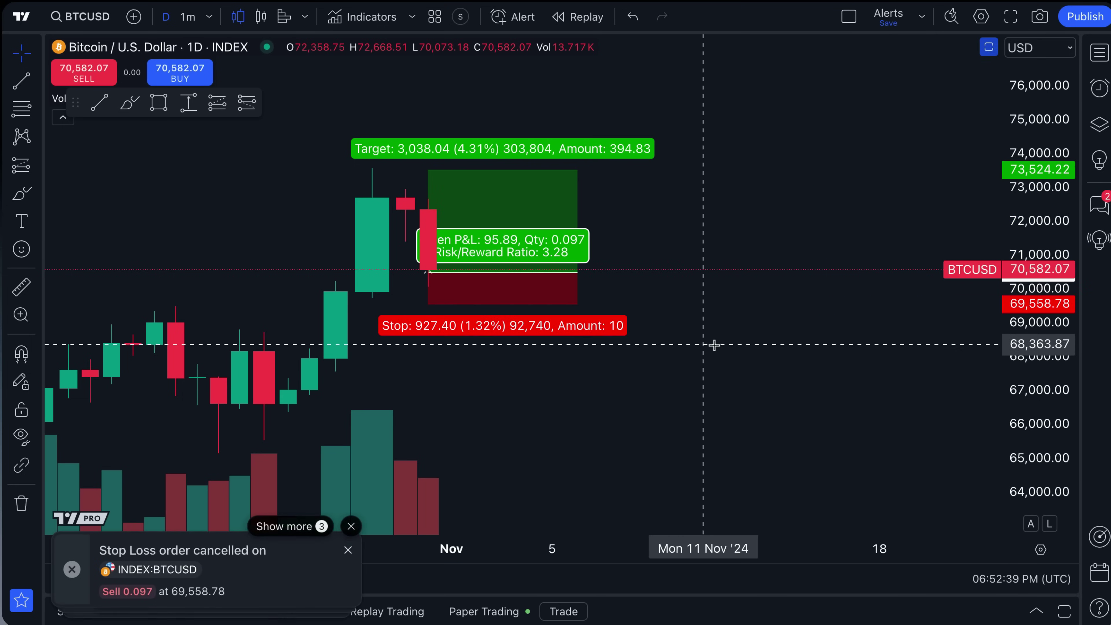
left_click_drag(509, 394, 633, 392)
scroll(612, 416, "up", 5)
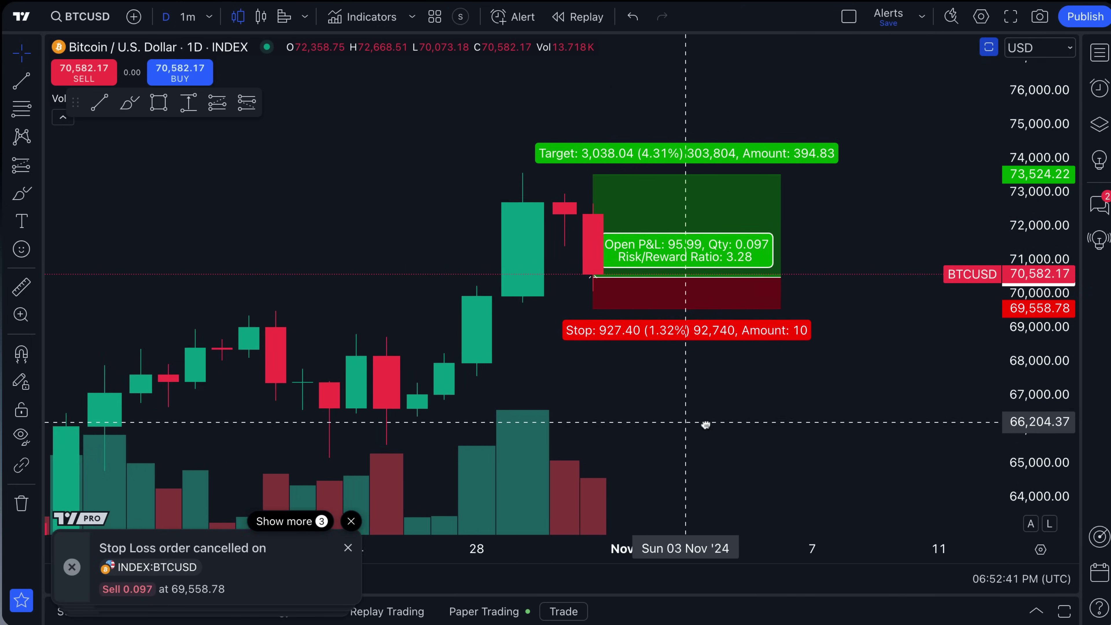
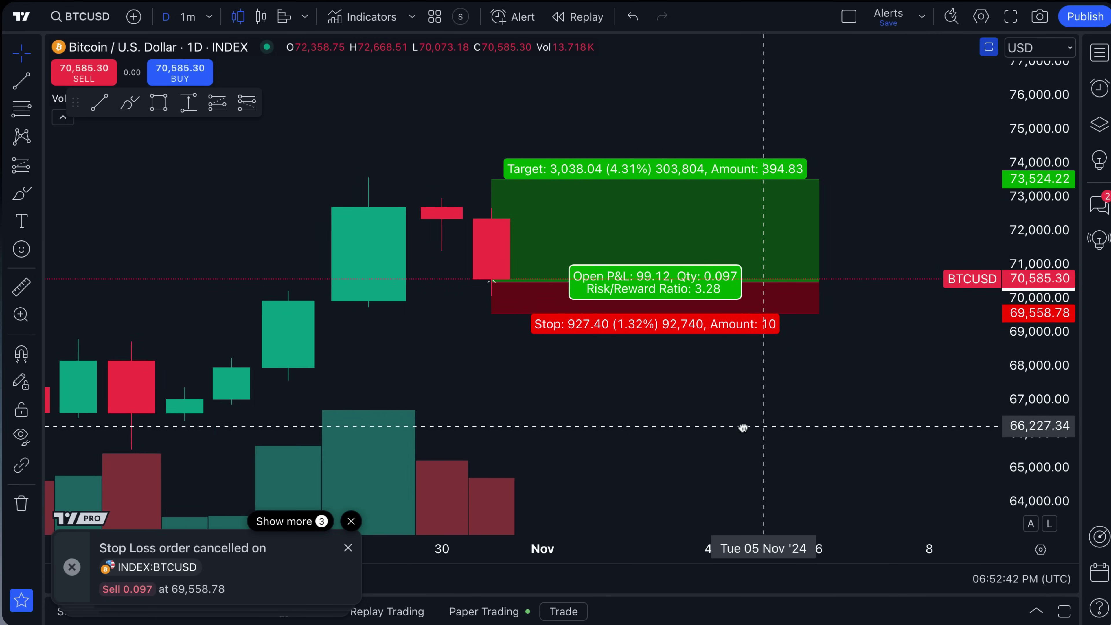
left_click(350, 520)
Lower the long position's stop to about 68,800 and raise its target first to about 73,855 and finally to about 75,555
scroll(608, 397, "up", 3)
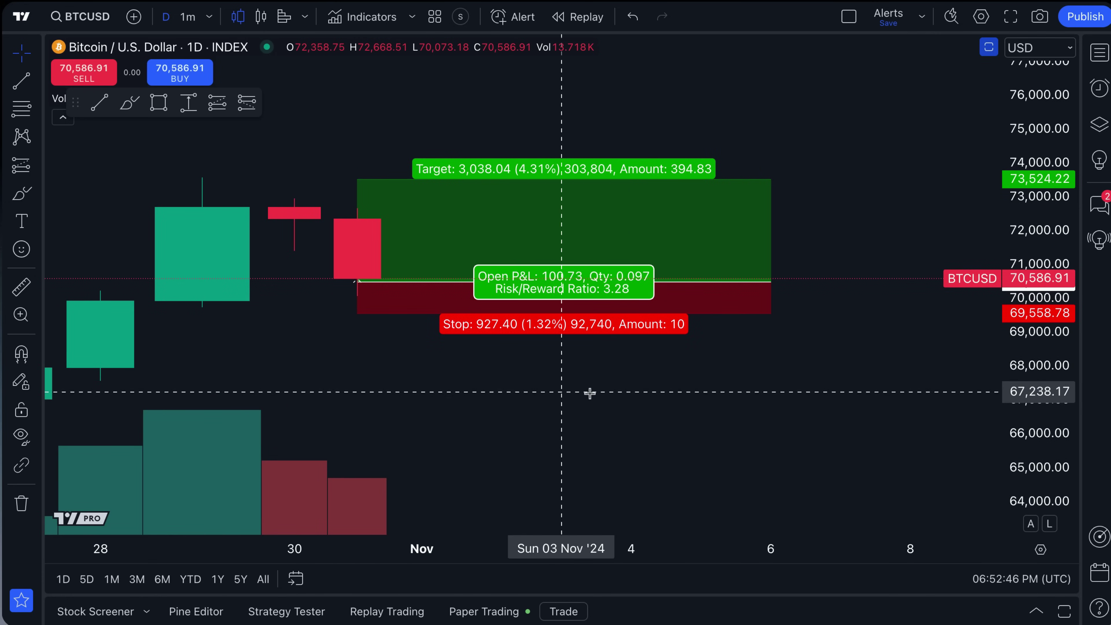
scroll(612, 392, "left", 3)
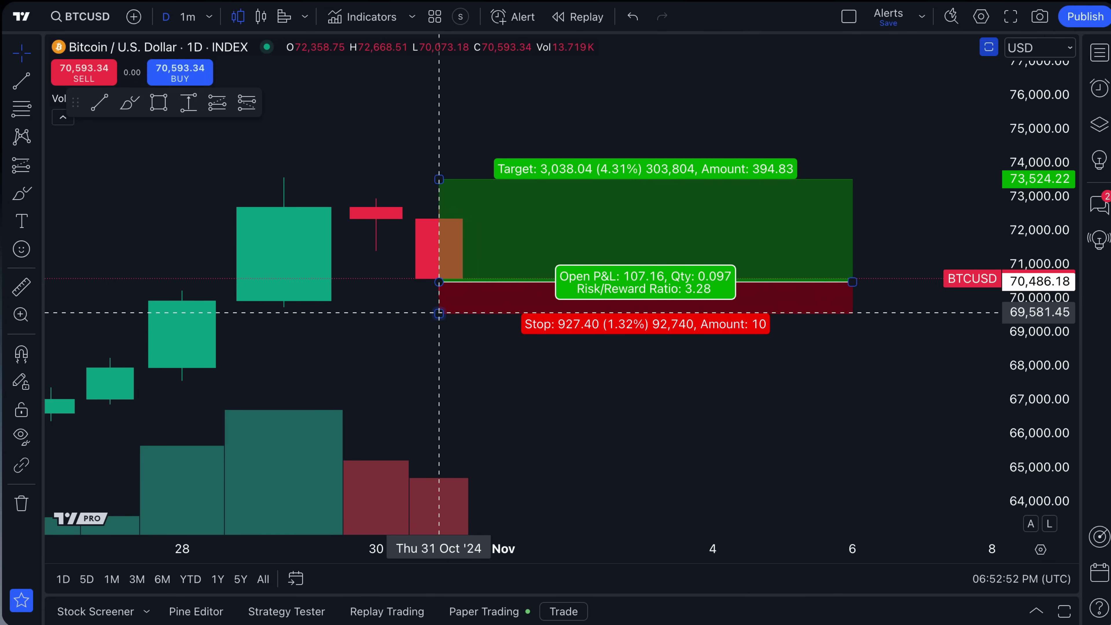
left_click_drag(439, 313, 439, 338)
mouse_move(439, 179)
left_mouse_down()
mouse_move(441, 141)
mouse_move(439, 167)
left_mouse_up()
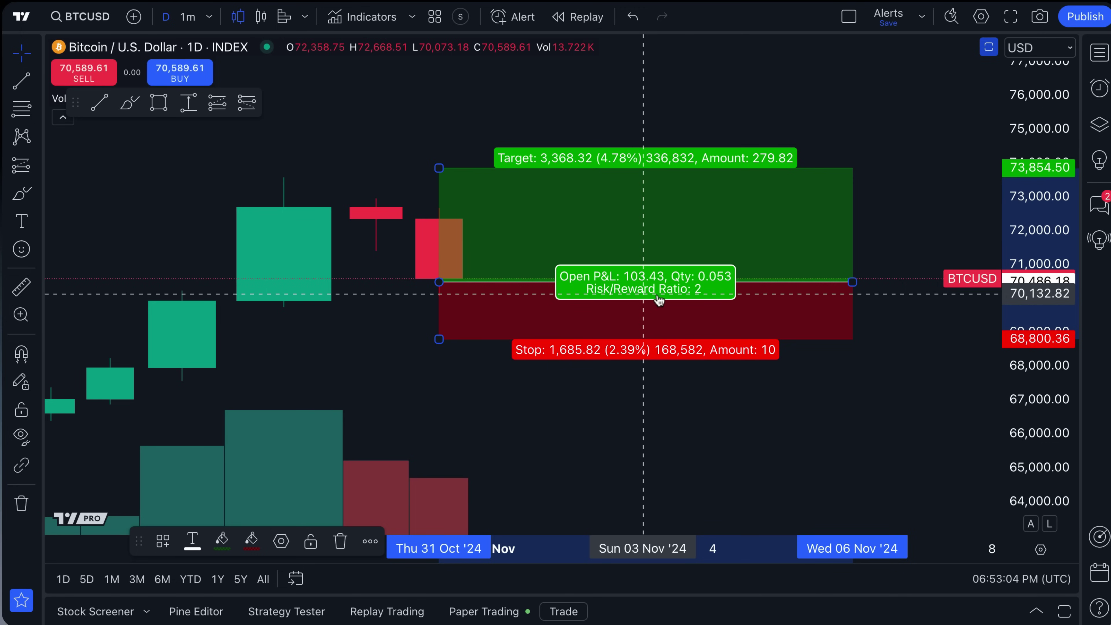
left_click_drag(439, 168, 438, 110)
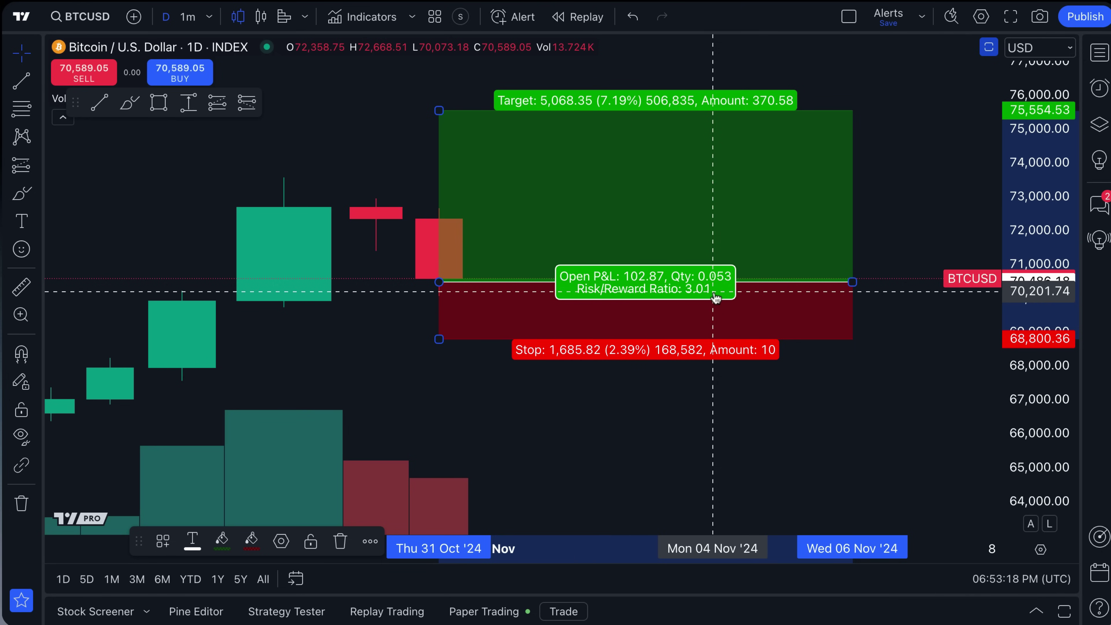
Draw a small brush mark at the long position's entry point, undo it and leave the Brush tool
left_click(21, 192)
mouse_move(452, 277)
left_mouse_down()
mouse_move(433, 280)
mouse_move(444, 262)
mouse_move(440, 274)
left_mouse_up()
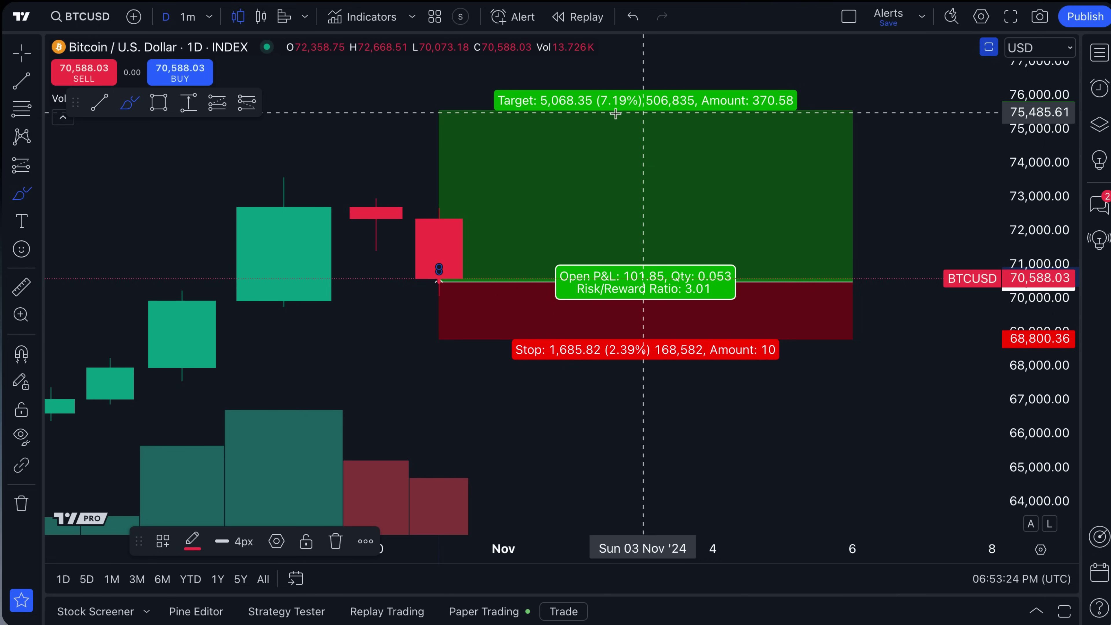
key("ctrl+z")
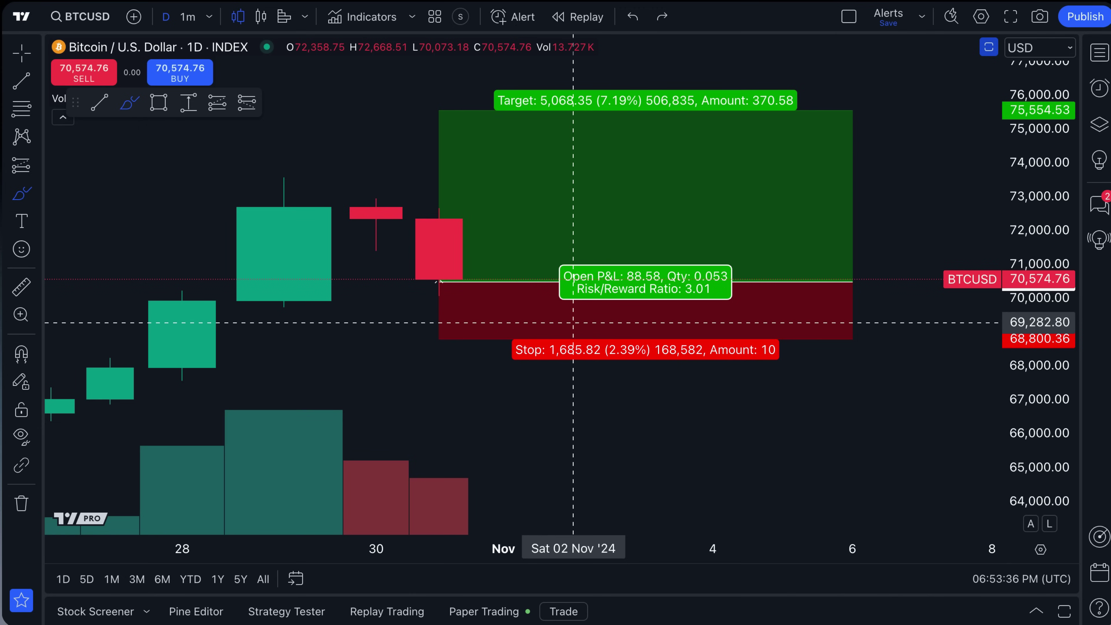
left_click(21, 53)
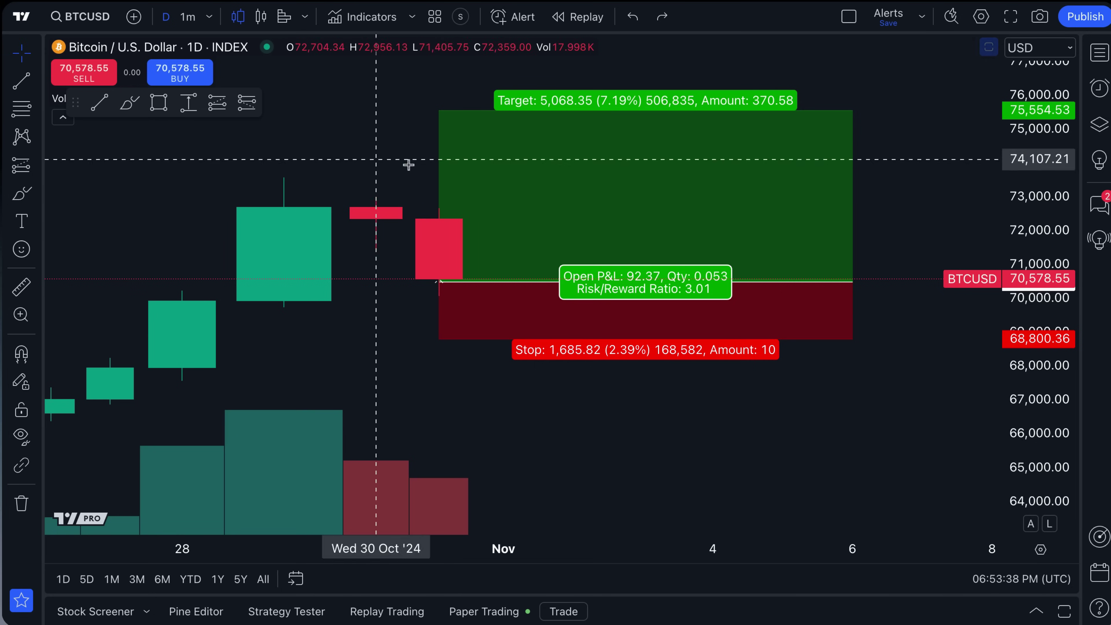
Delete the long position and place a Short Position starting on 31 Oct '24 with its entry at about 70,546
left_click(528, 249)
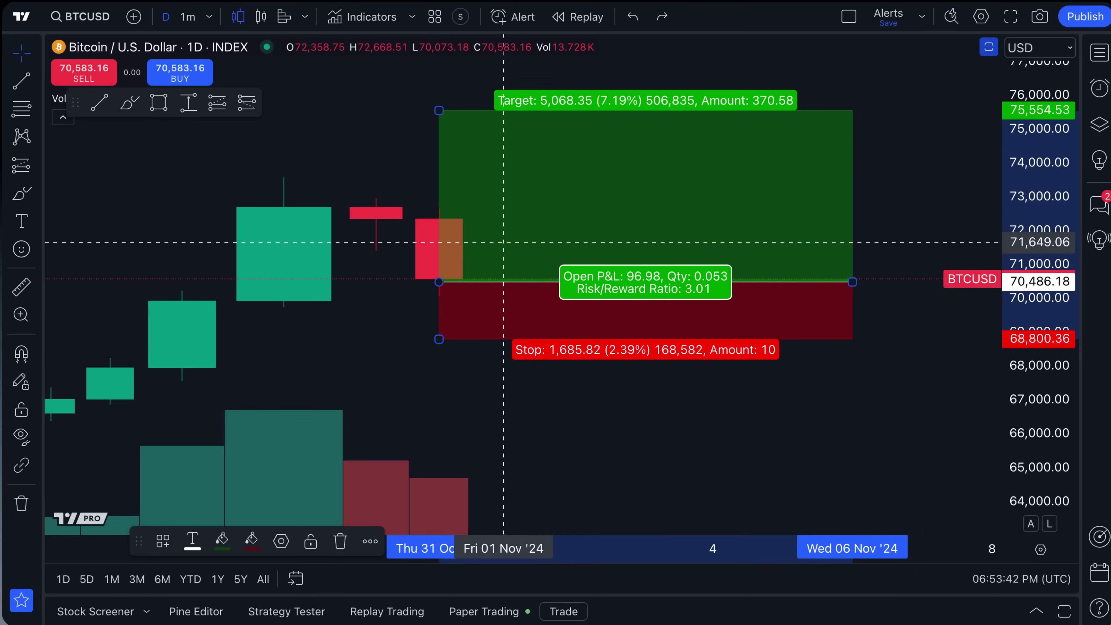
key("Delete")
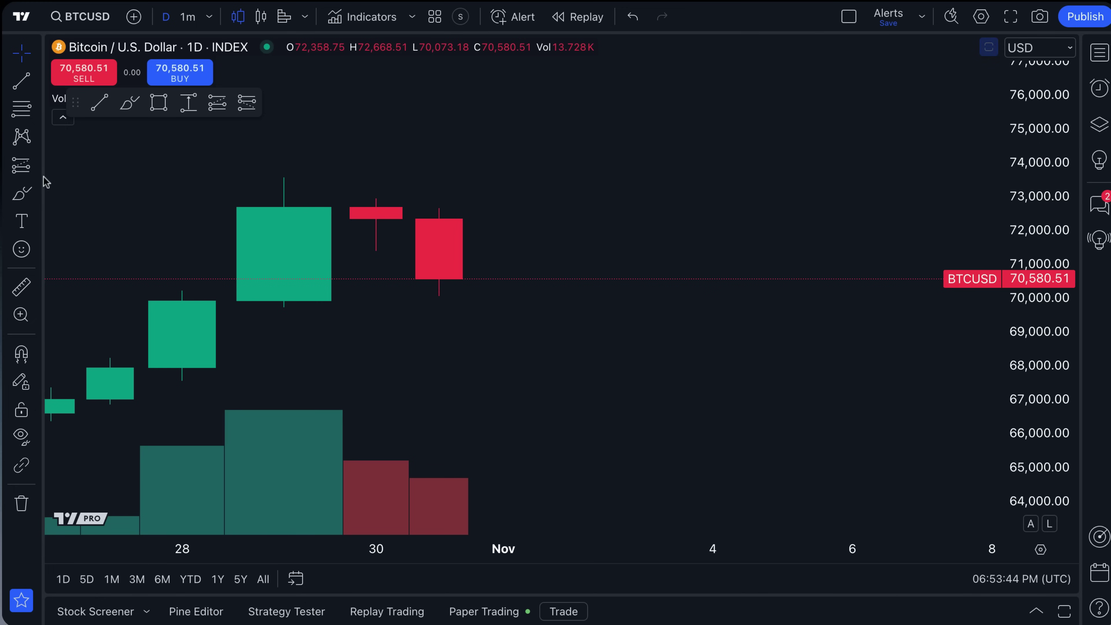
left_click(38, 168)
left_click(146, 218)
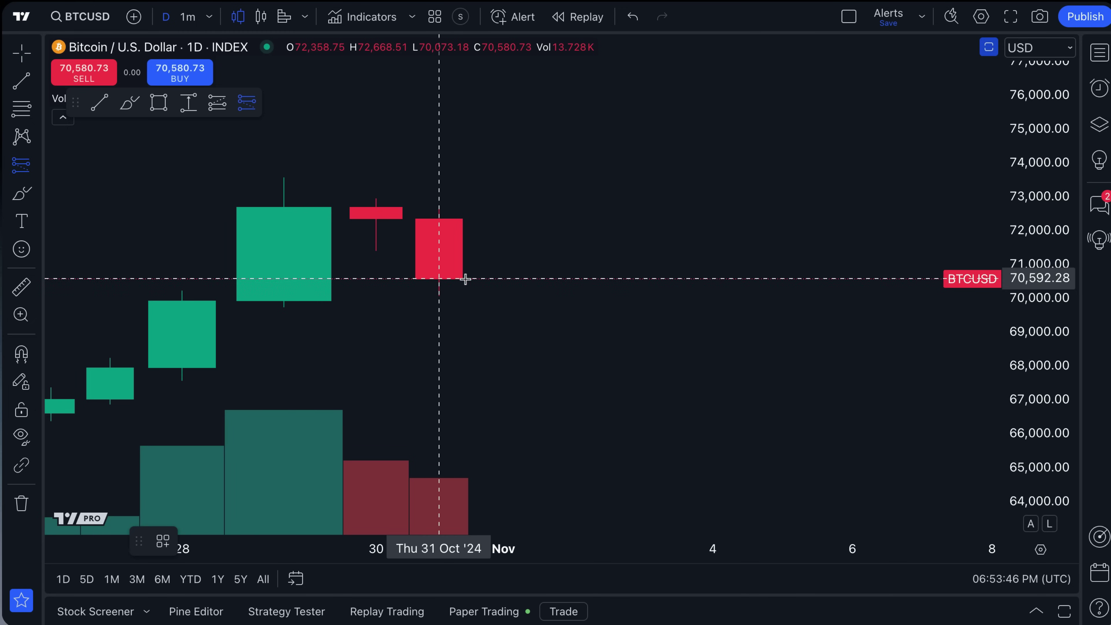
left_click(461, 279)
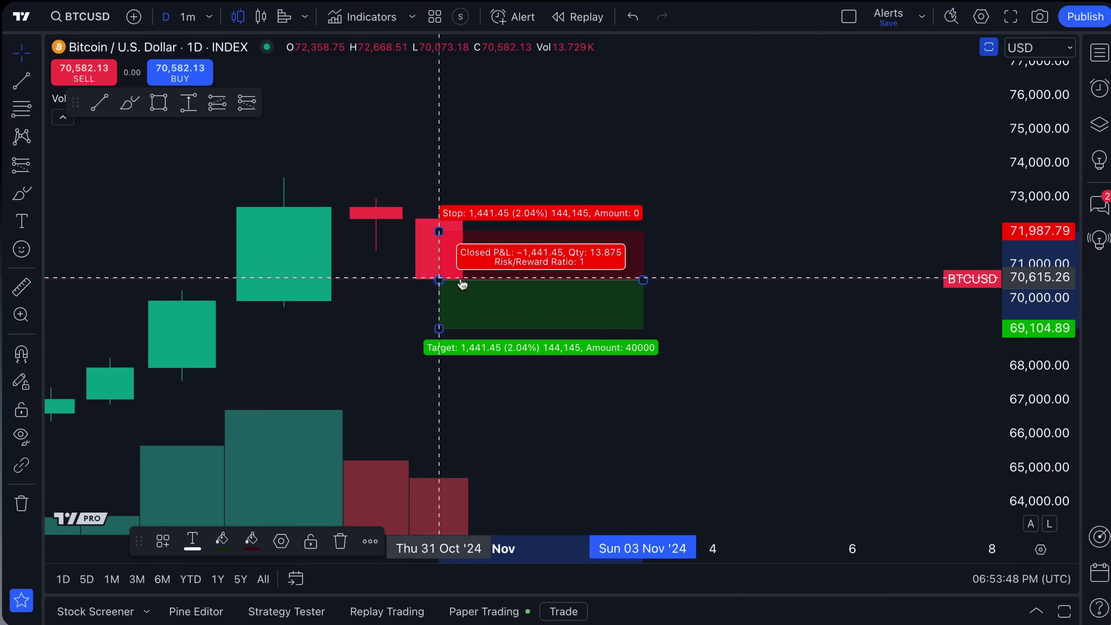
Lower the short position's target to about 66,411 and bring its stop down to about 71,419
left_click_drag(439, 328, 439, 419)
left_click_drag(438, 231, 439, 250)
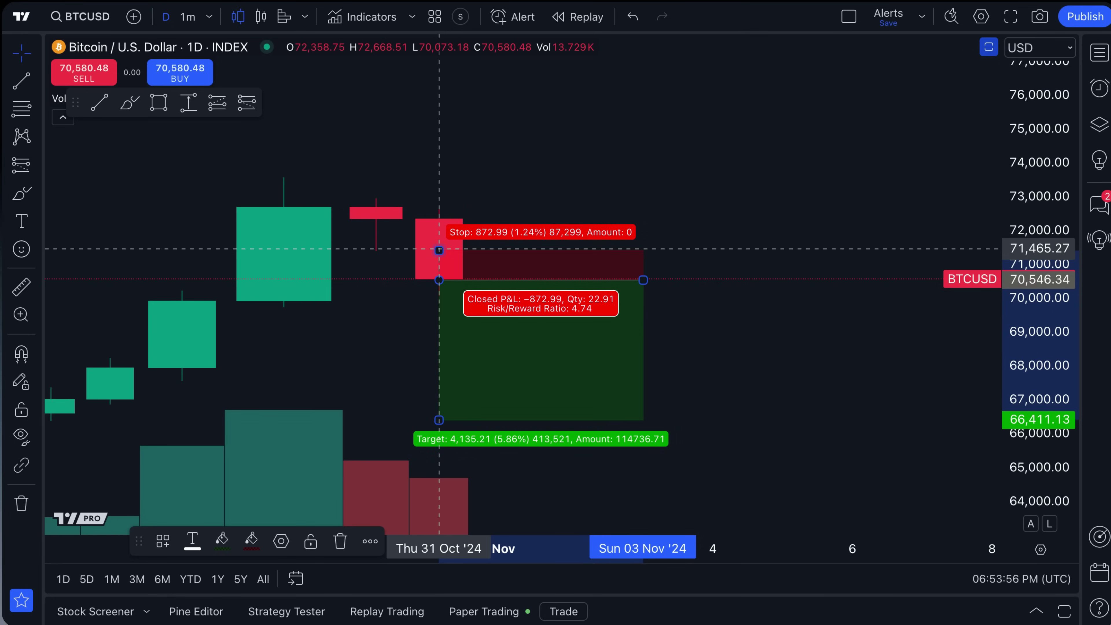
left_click_drag(748, 359, 799, 355)
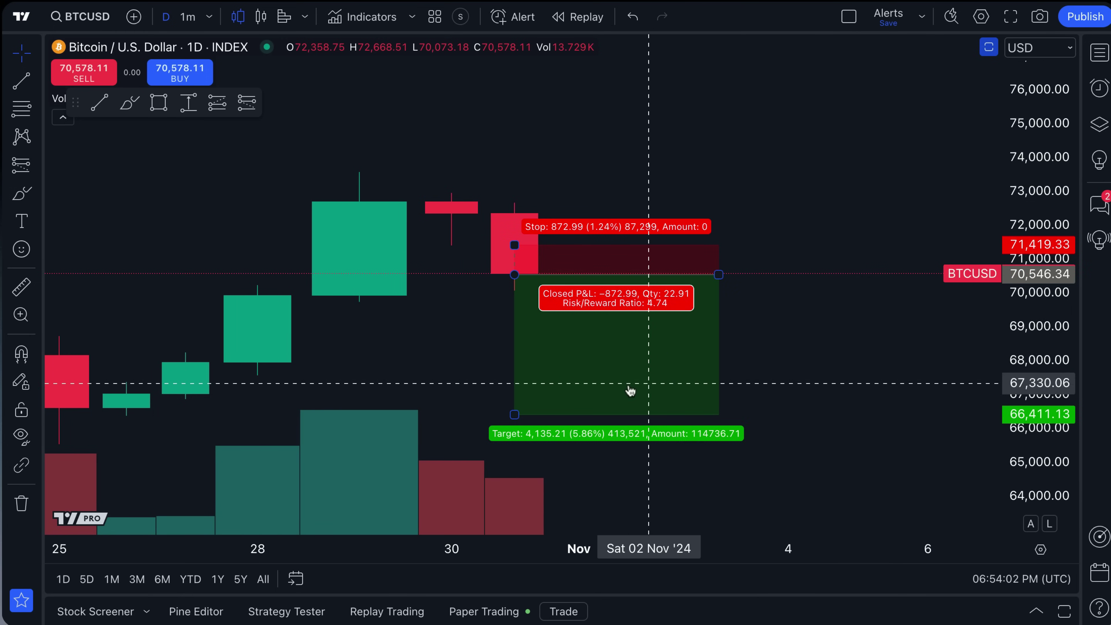
Remove the short position, restore the deleted long position through the edit history and select it
left_click(626, 364)
key("Delete")
key("ctrl+z")
key("ctrl+z")
key("ctrl+y")
key("ctrl+y")
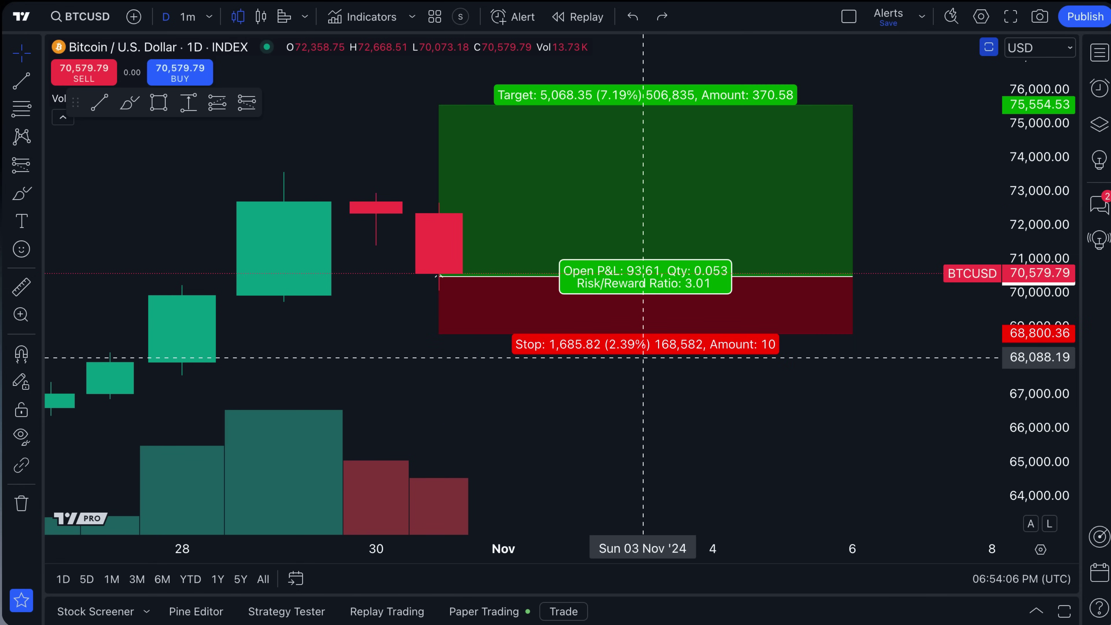
left_click(666, 328)
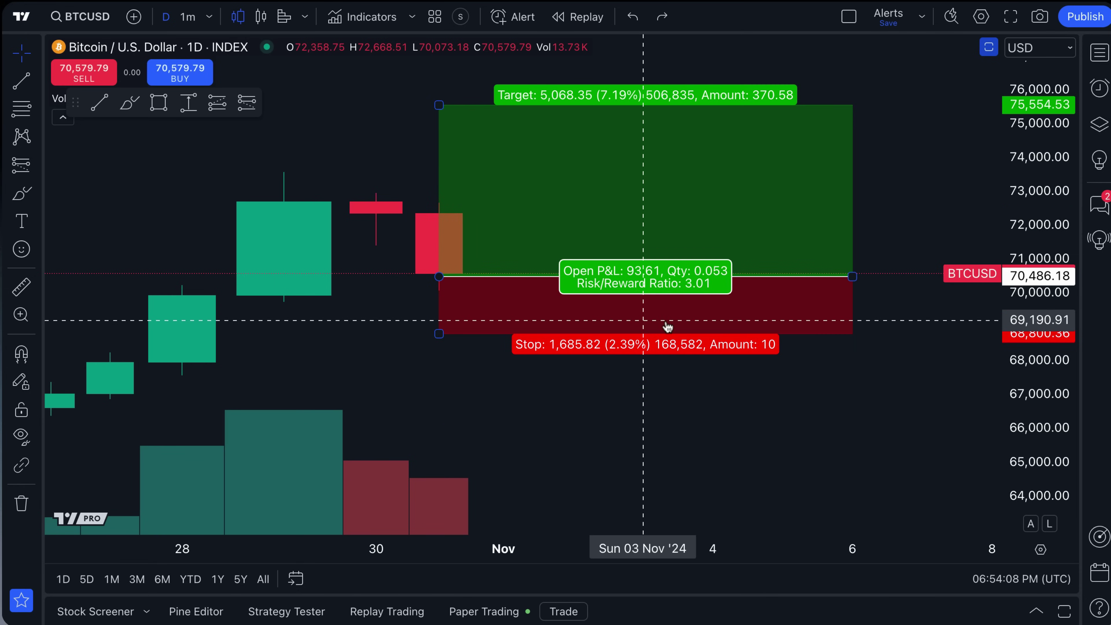
Open the long position's style settings, keep its line style and slightly increase the opacity of the stop colour
double_click(662, 296)
left_click_drag(615, 134, 297, 118)
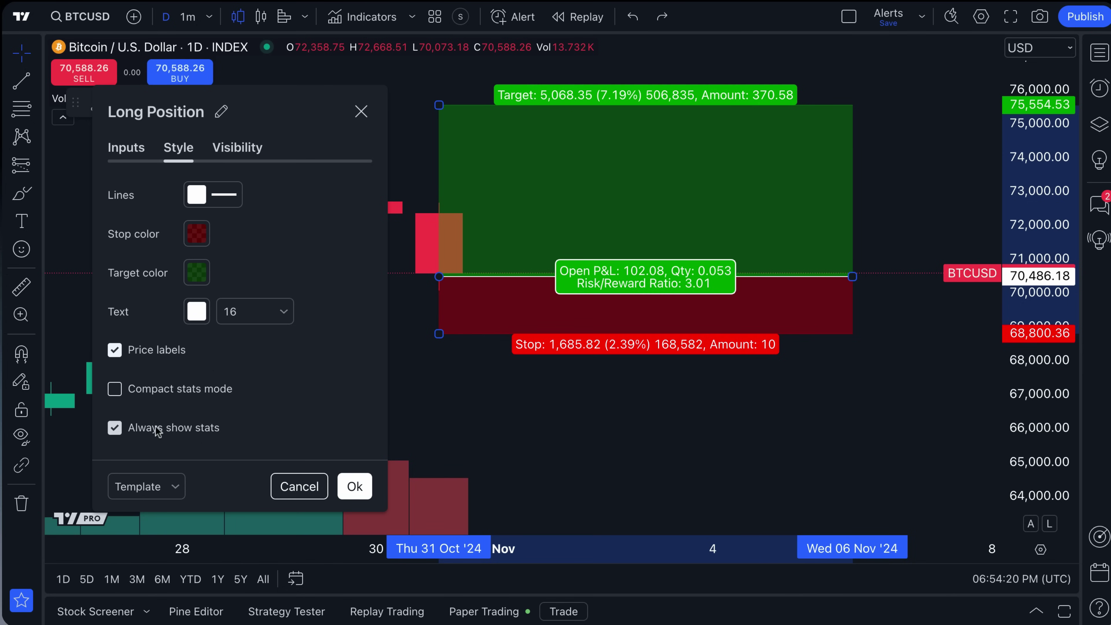
left_click(216, 199)
left_click(216, 199)
left_click(199, 232)
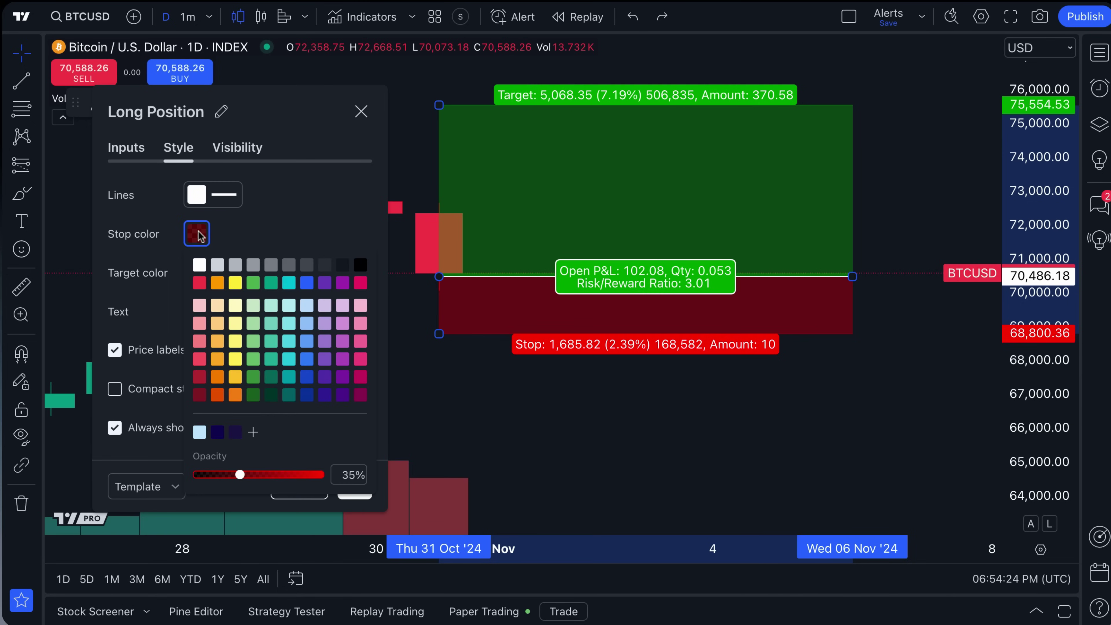
left_click_drag(238, 474, 250, 476)
left_click(267, 235)
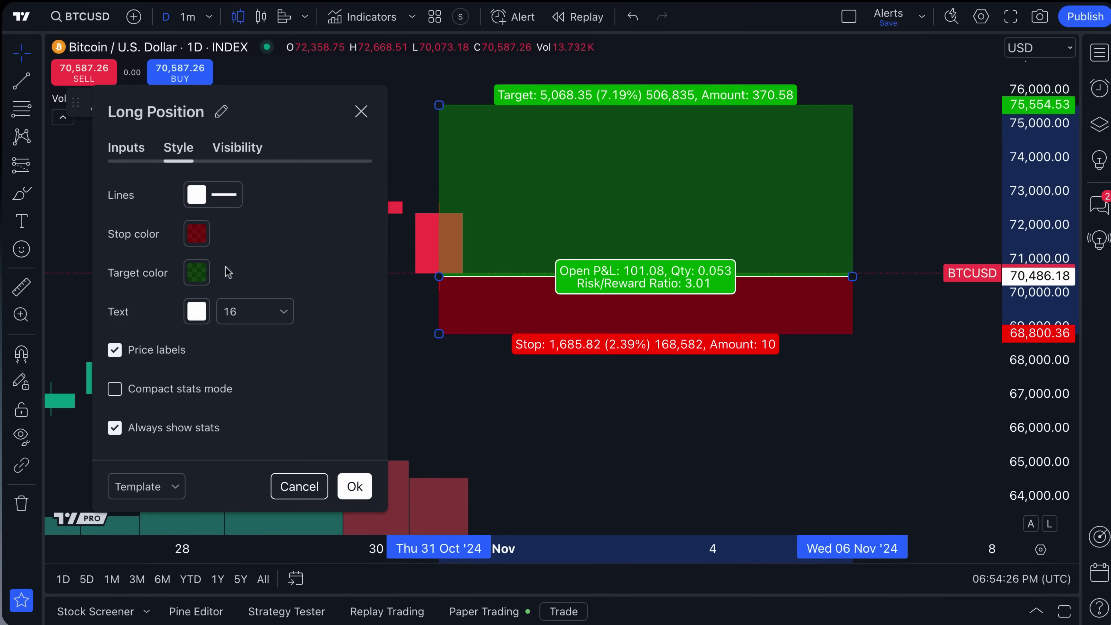
Increase the opacity of the long position's target colour to about 39%
left_click(198, 272)
left_click_drag(241, 515, 248, 519)
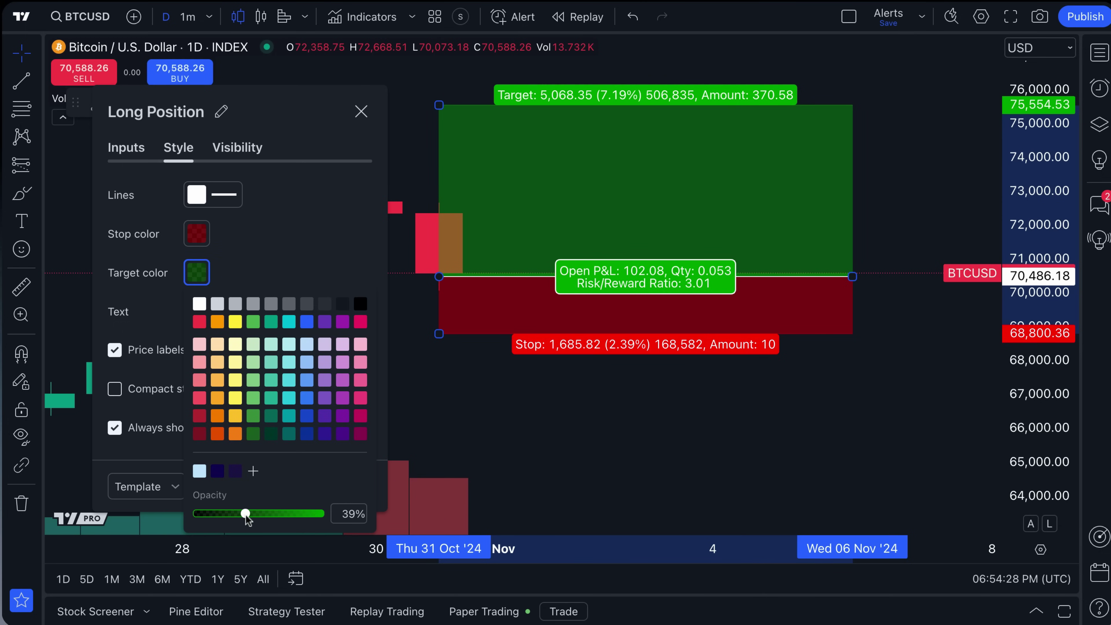
left_click(290, 218)
Set the long position's label text size to 18, try grey shades for the text and return its colour to white
left_click(238, 311)
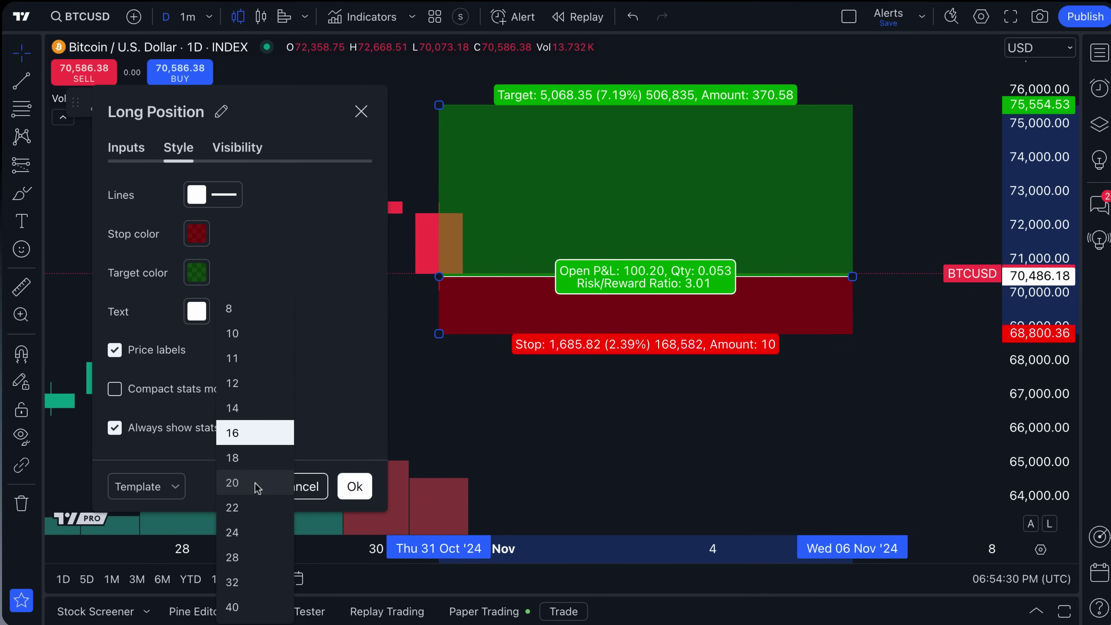
left_click(251, 468)
left_click(187, 317)
left_click(250, 346)
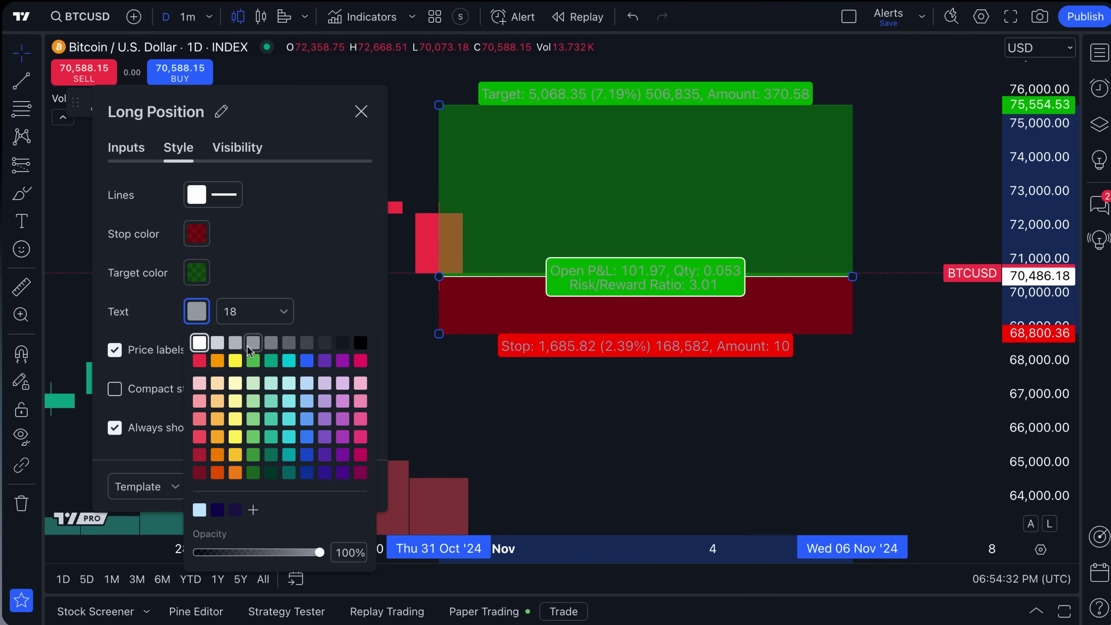
left_click(236, 344)
left_click(218, 343)
left_click(199, 345)
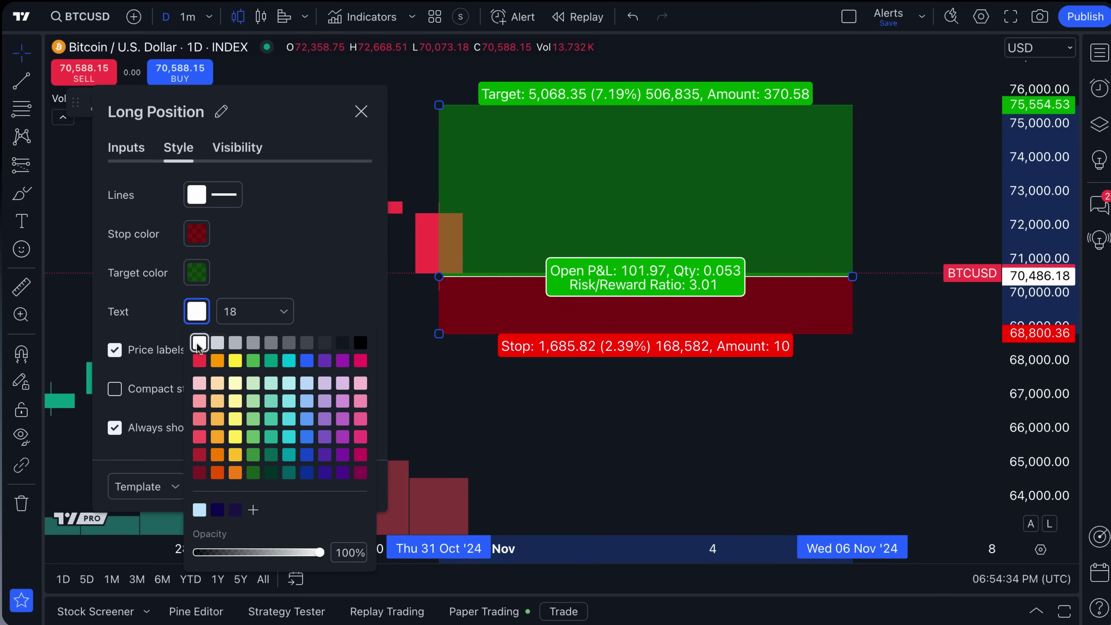
left_click(295, 230)
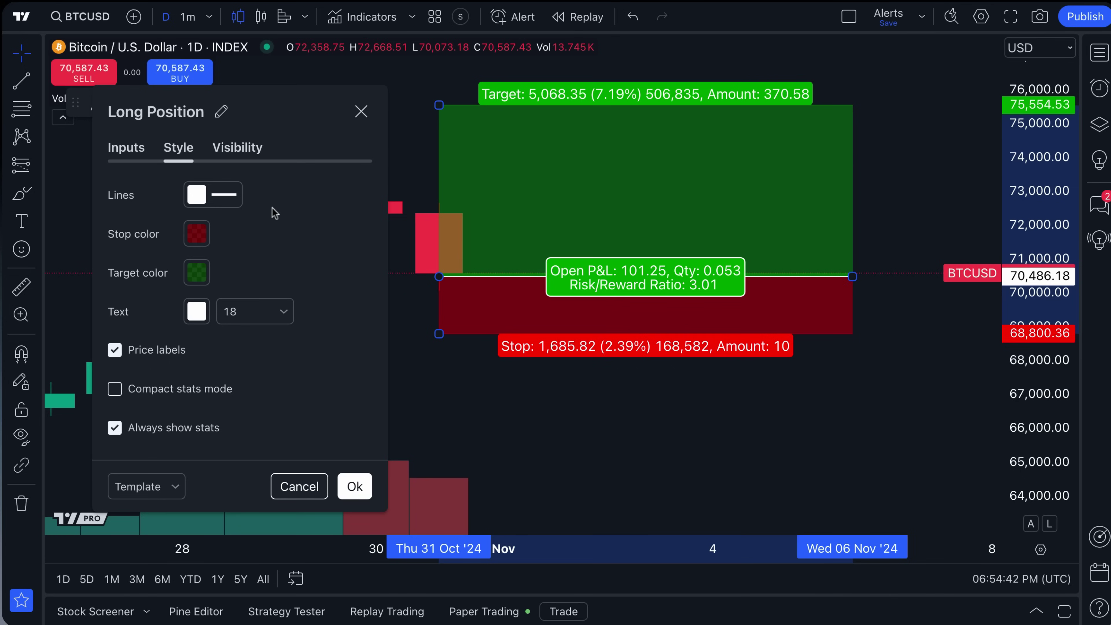
Set the long position's account size to 1000 USD in its input settings
left_click(139, 151)
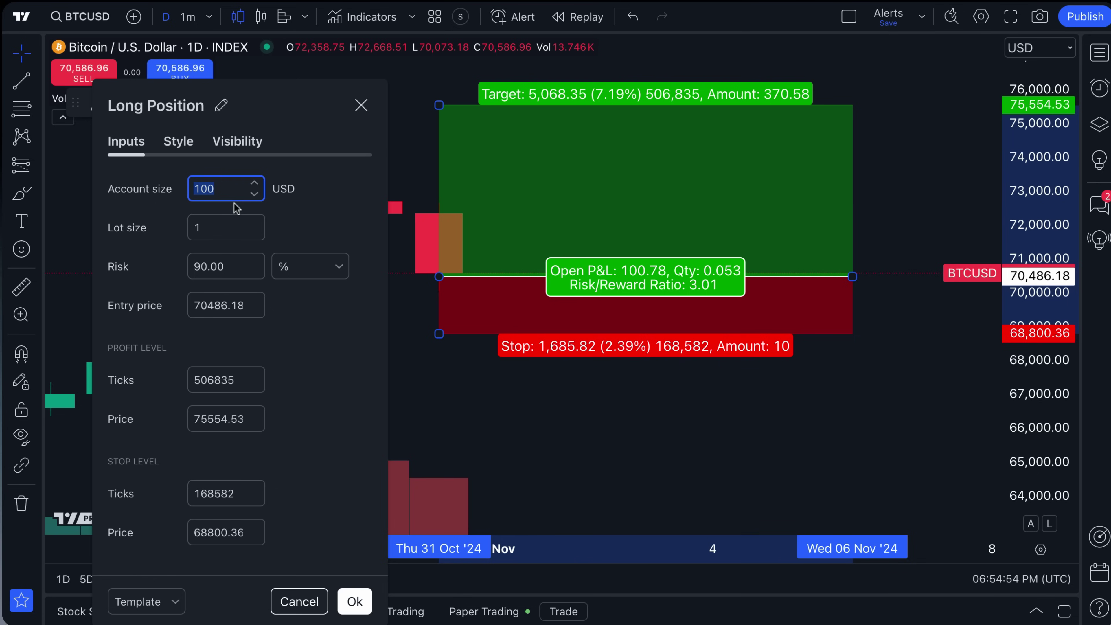
left_click(192, 187)
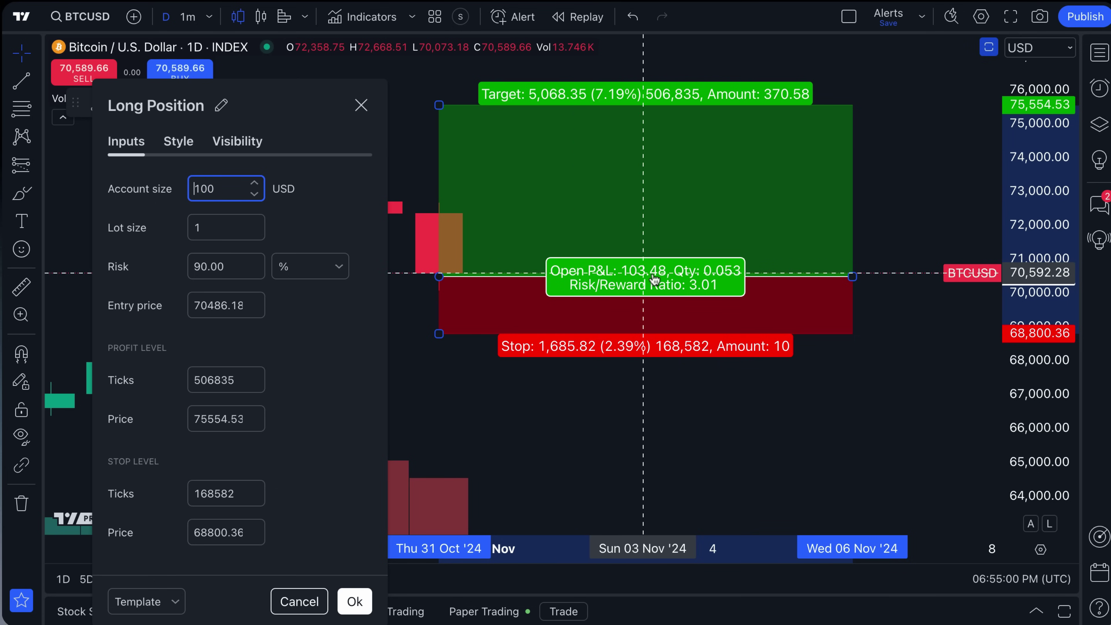
left_click_drag(219, 189, 179, 193)
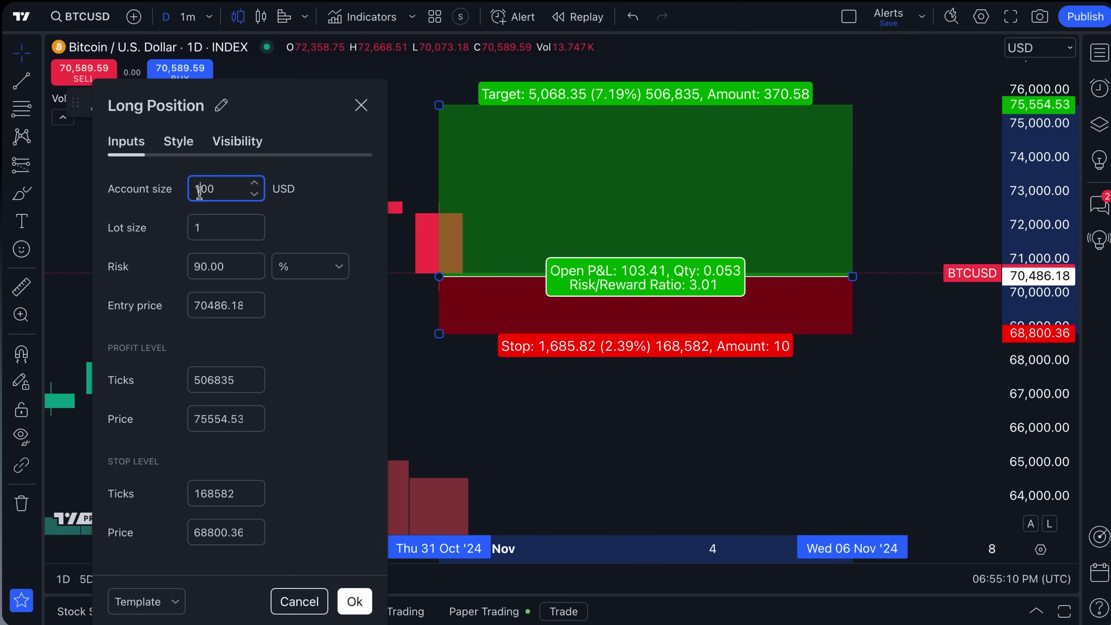
left_click(225, 194)
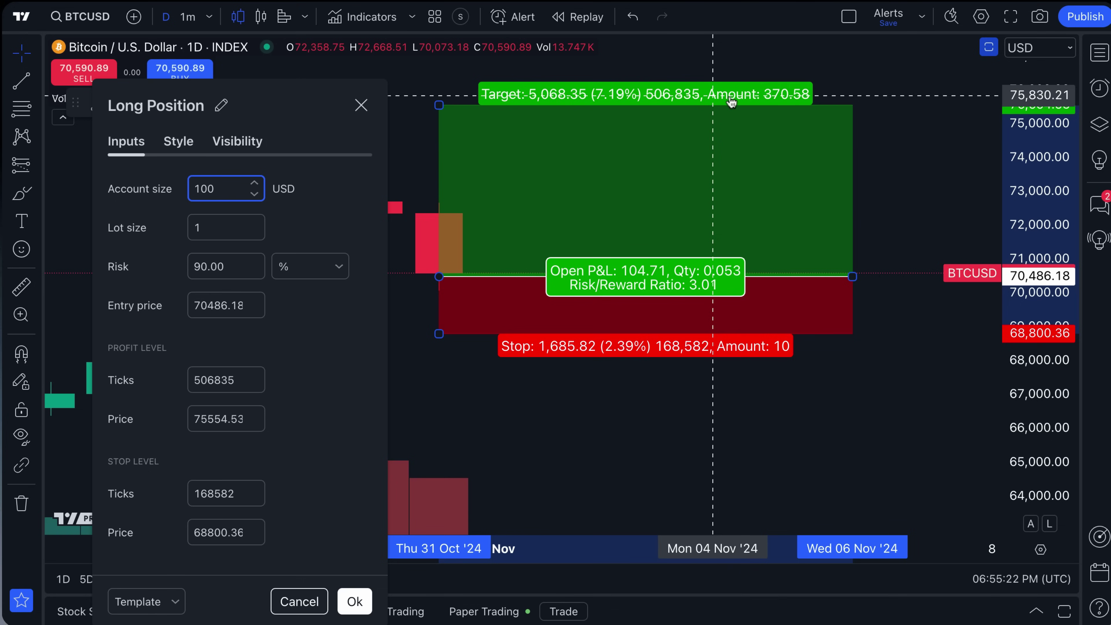
double_click(210, 192)
type("10")
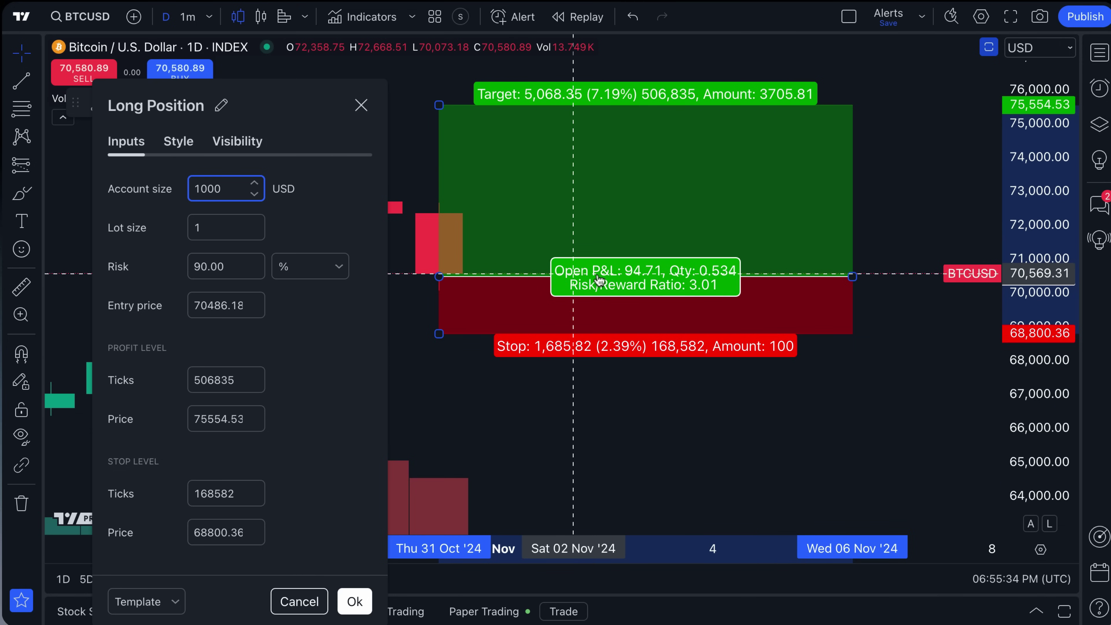
double_click(217, 187)
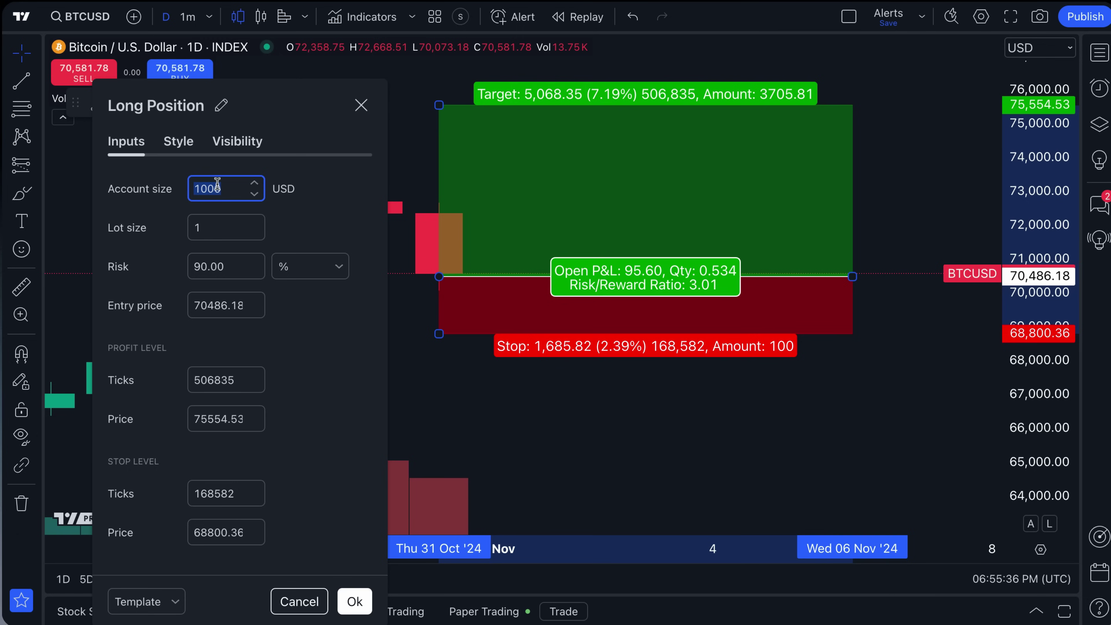
left_click(284, 154)
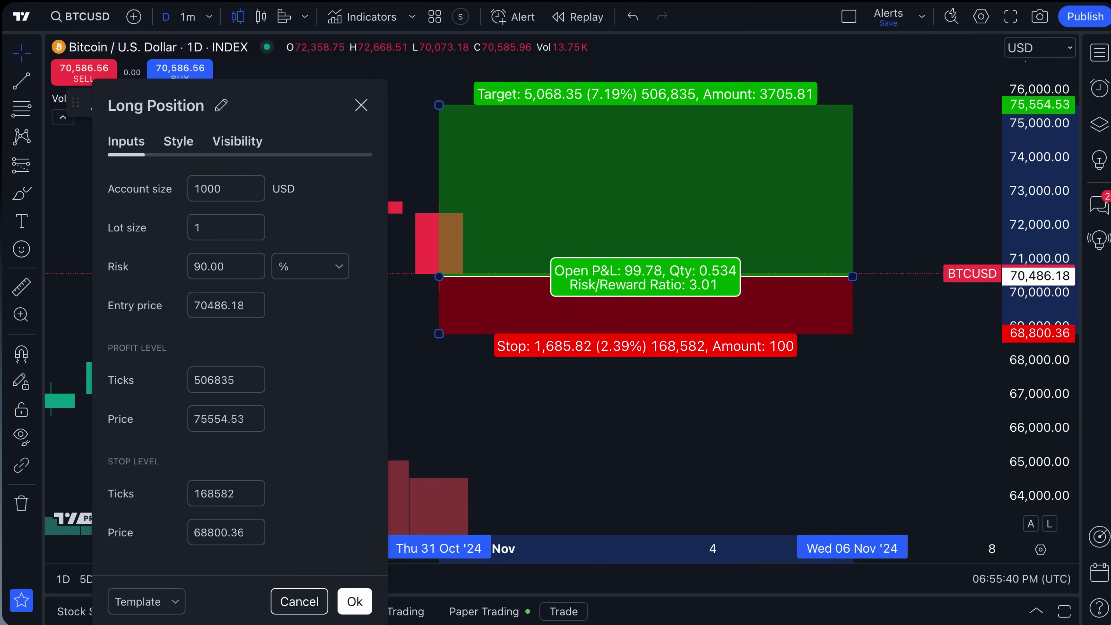
Set the long position's lot size to 100
left_click(217, 215)
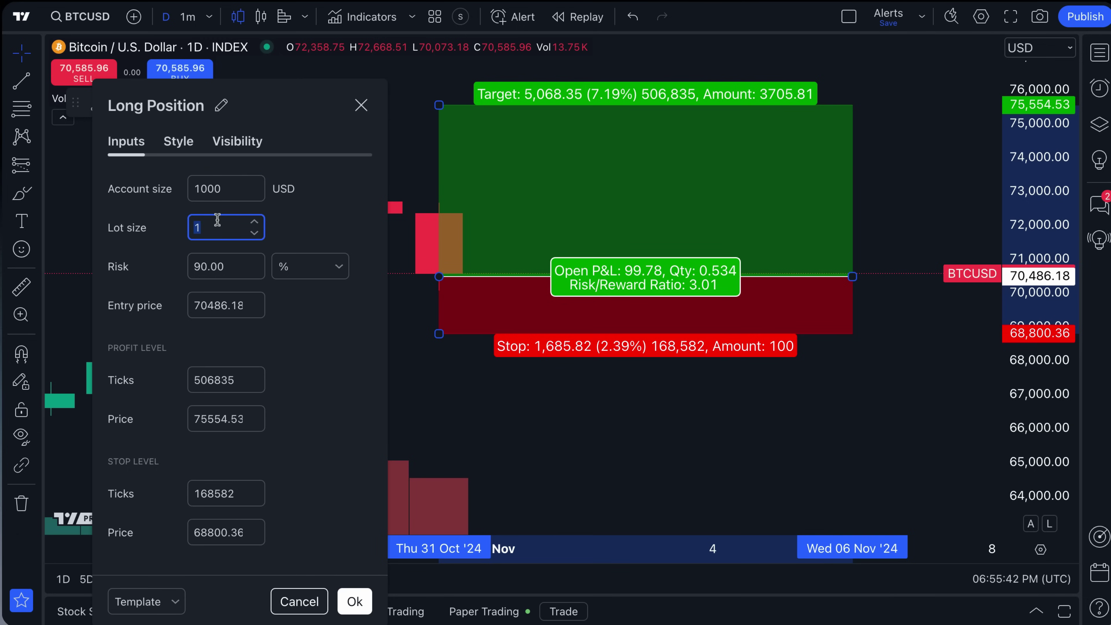
type("100")
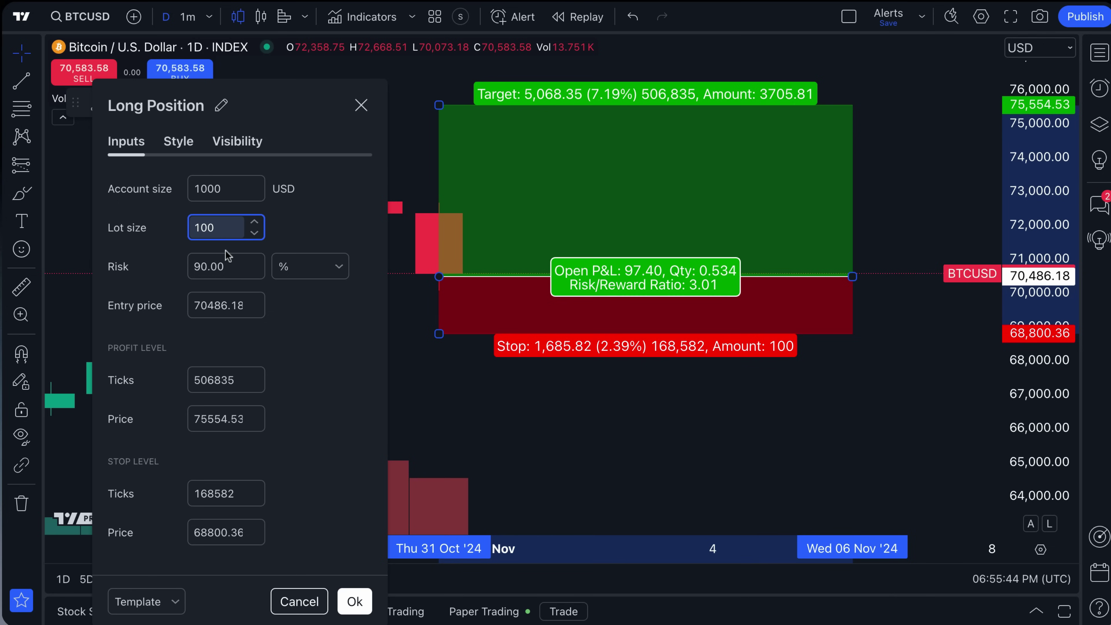
left_click(284, 222)
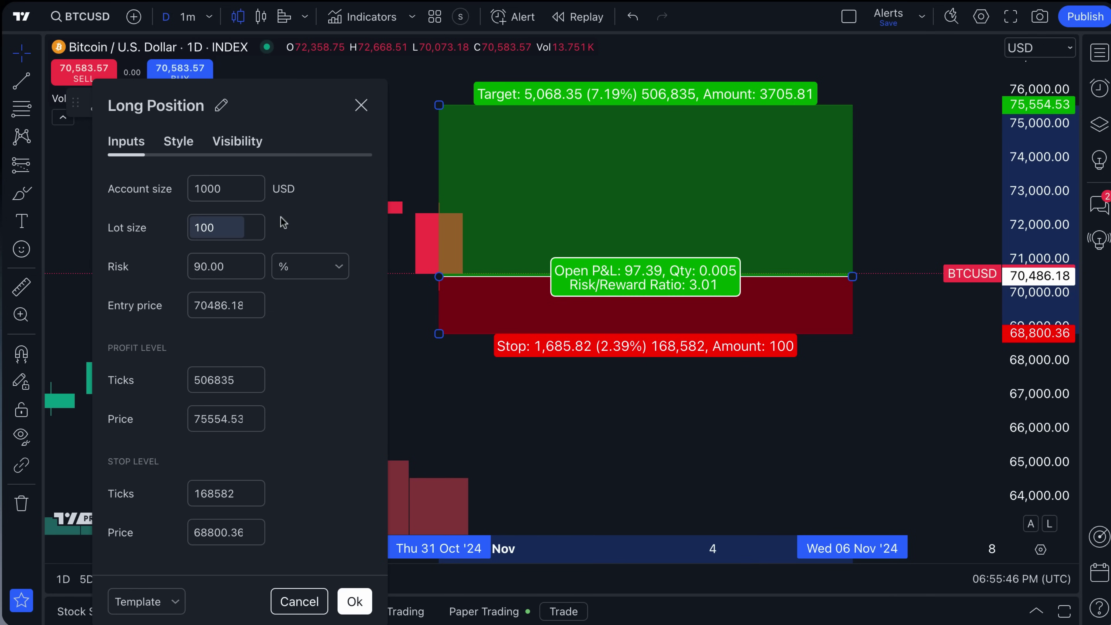
left_click_drag(195, 228, 206, 228)
Set the long position's risk to 3.00 %
left_click(217, 264)
double_click(216, 266)
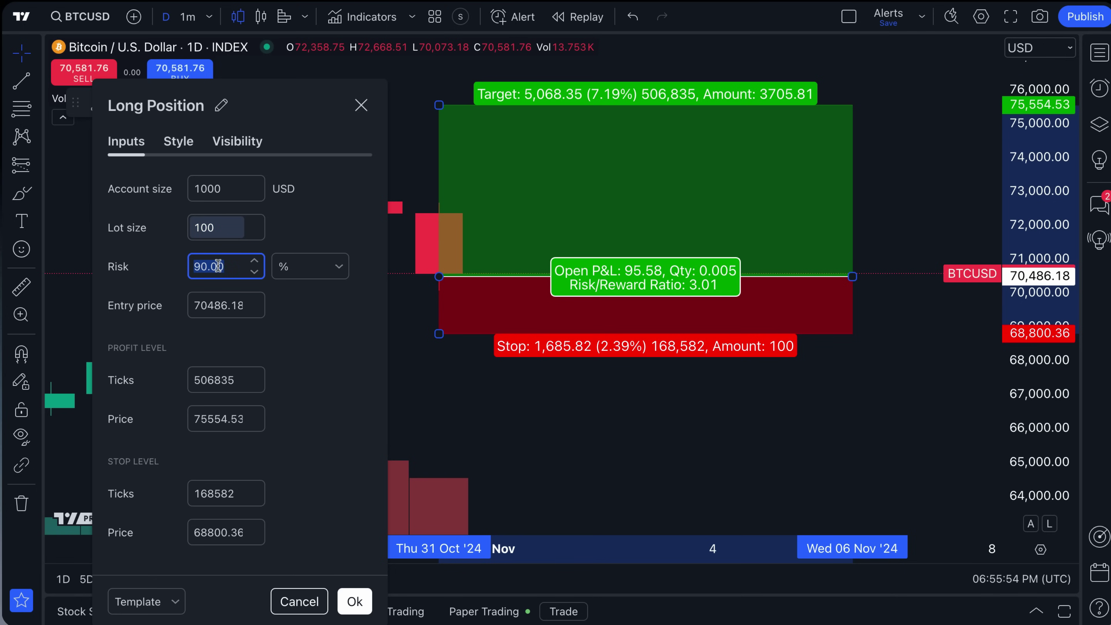
type("3")
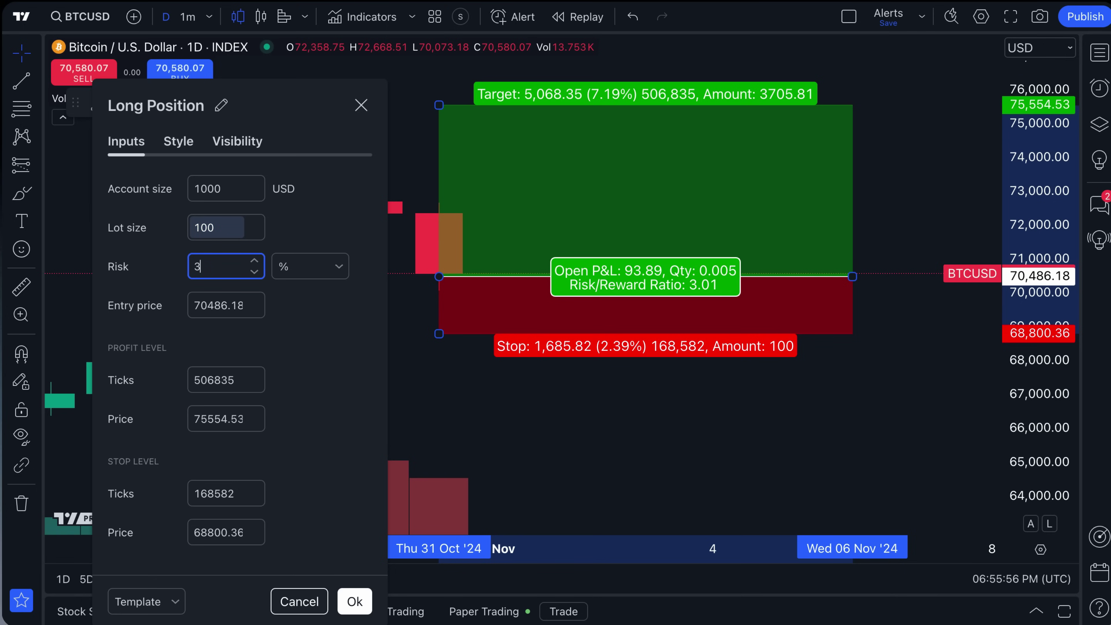
type(".00")
left_click(342, 236)
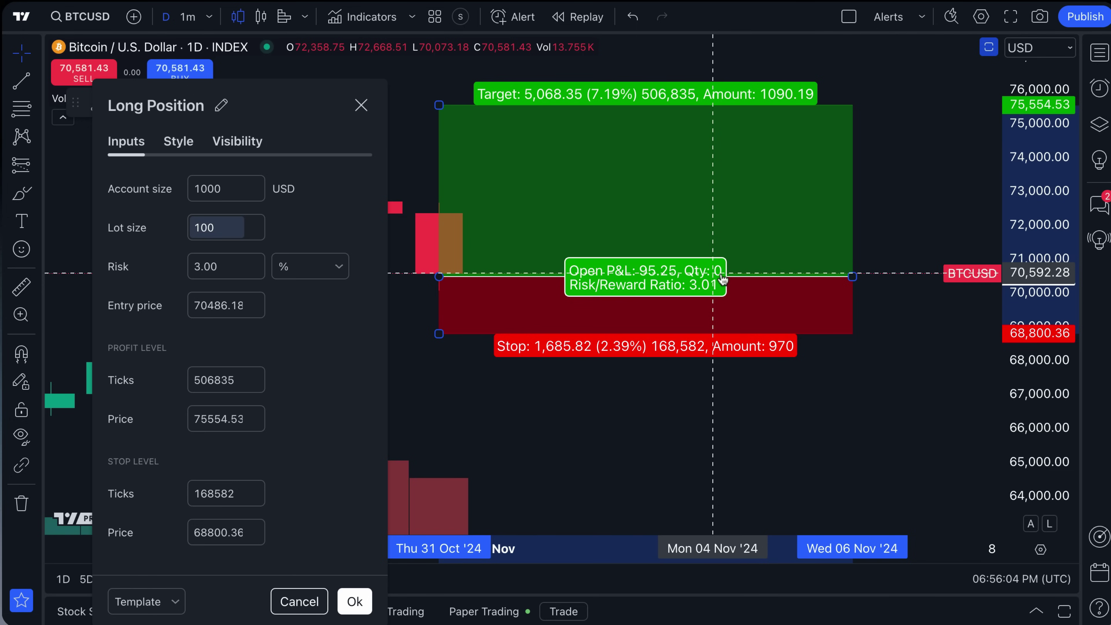
Set the long position's lot size back to 1 and leave the 3.00 % risk as it is
left_click(223, 271)
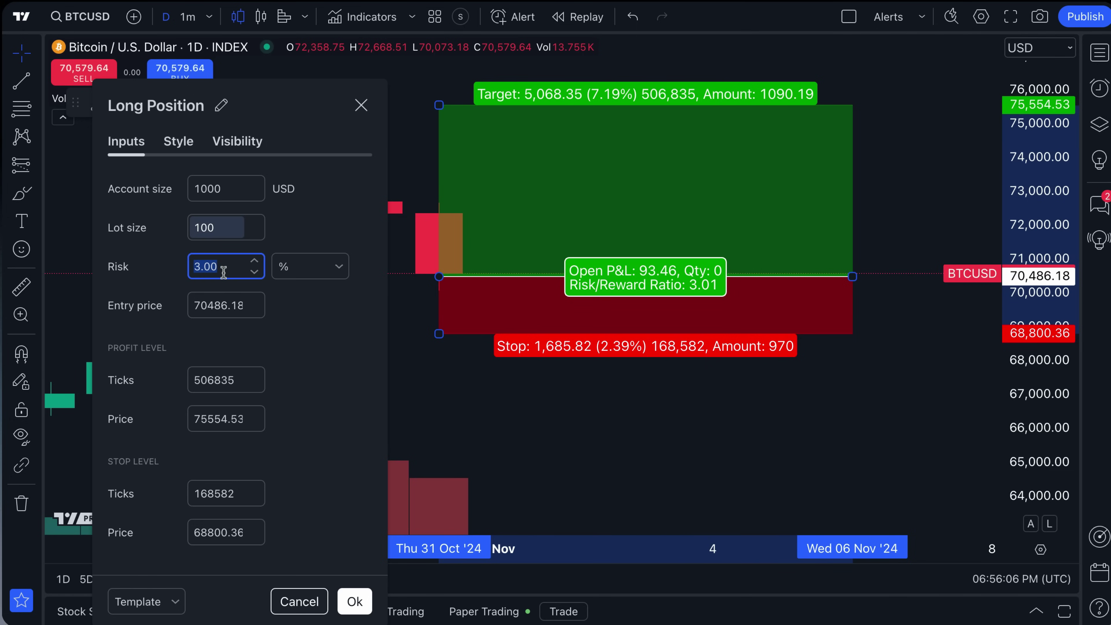
left_click(224, 188)
left_click(223, 236)
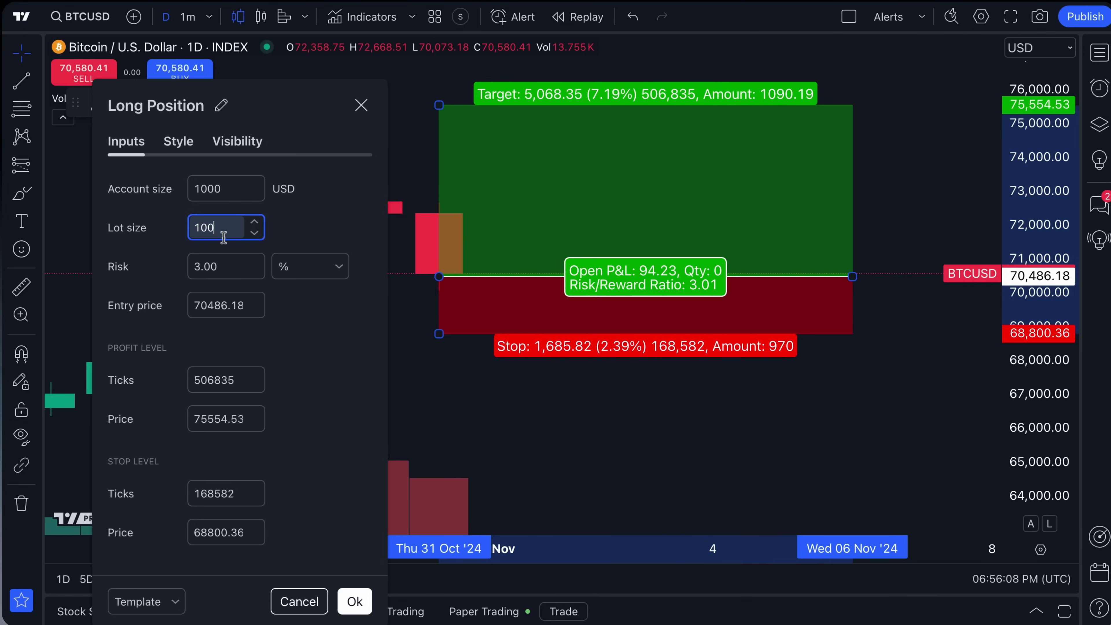
type("1")
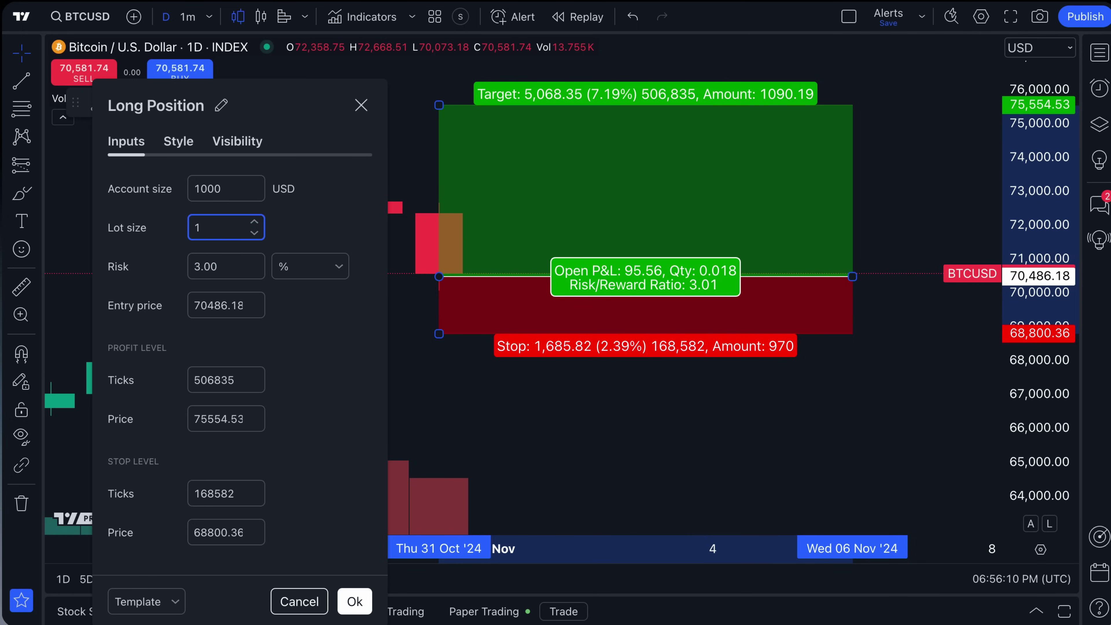
left_click(337, 223)
left_click(211, 266)
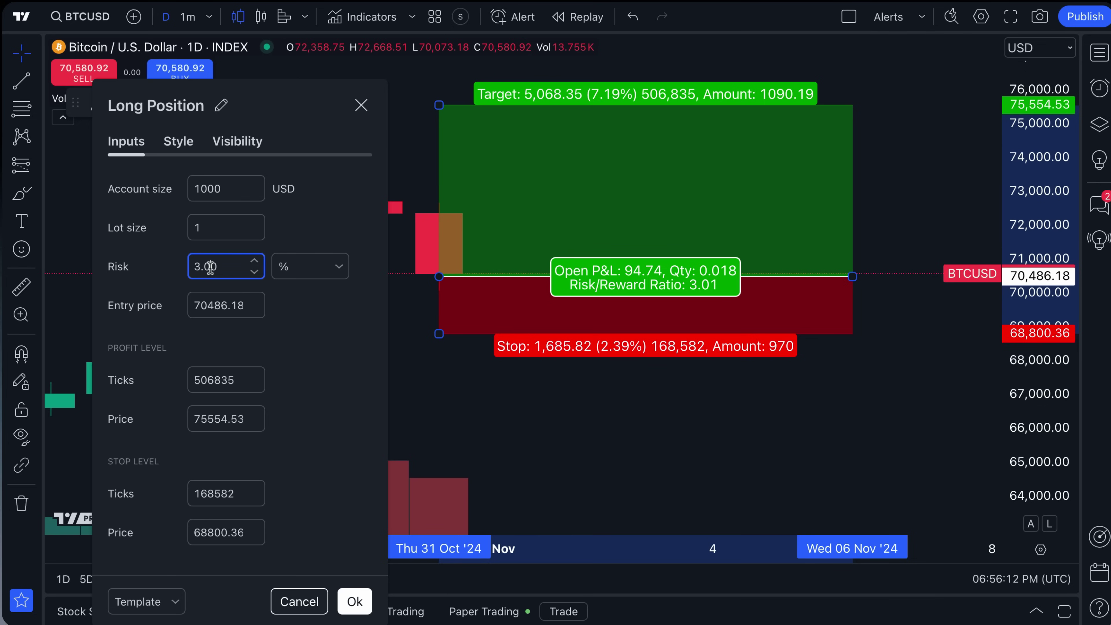
left_click(318, 210)
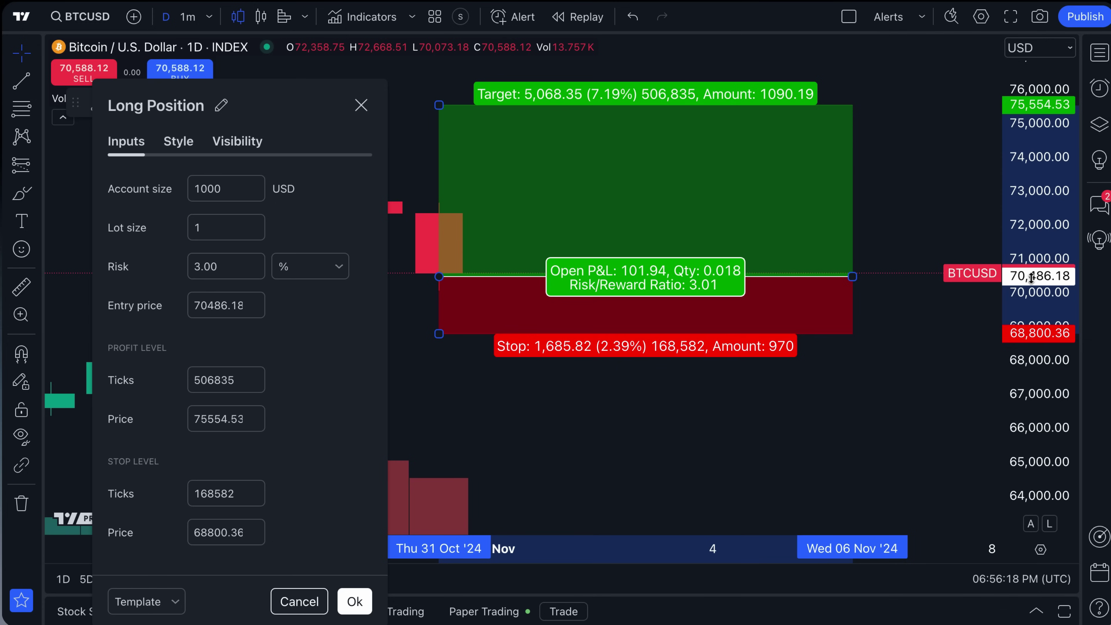
Try a lot size of 100 again to compare its effect on the quantity, and restore the lot size to 1
double_click(216, 228)
type("10")
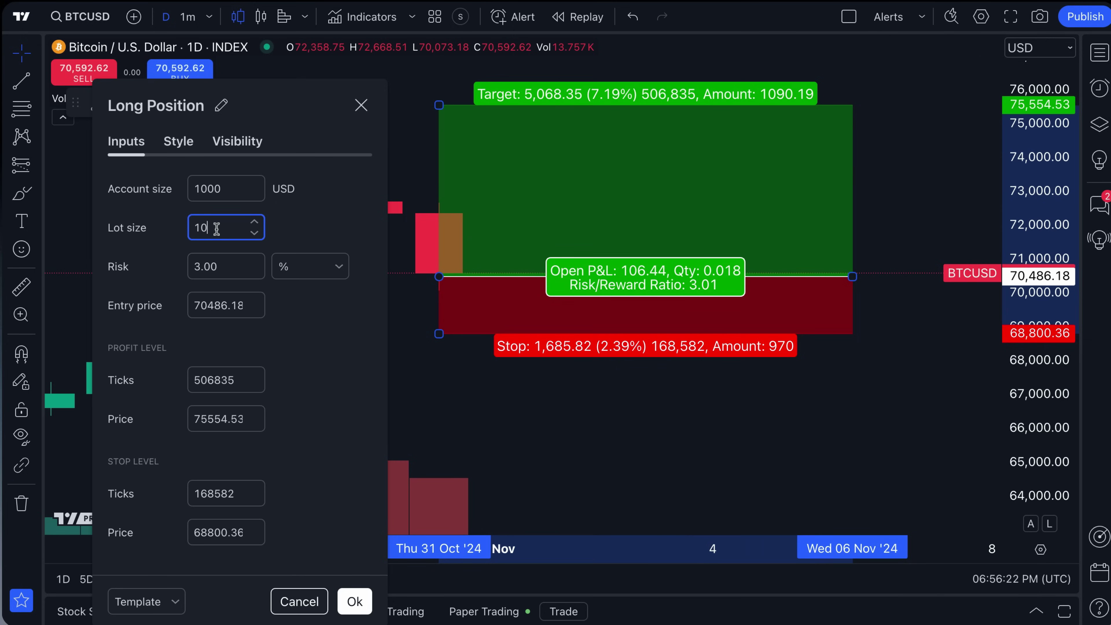
type("0")
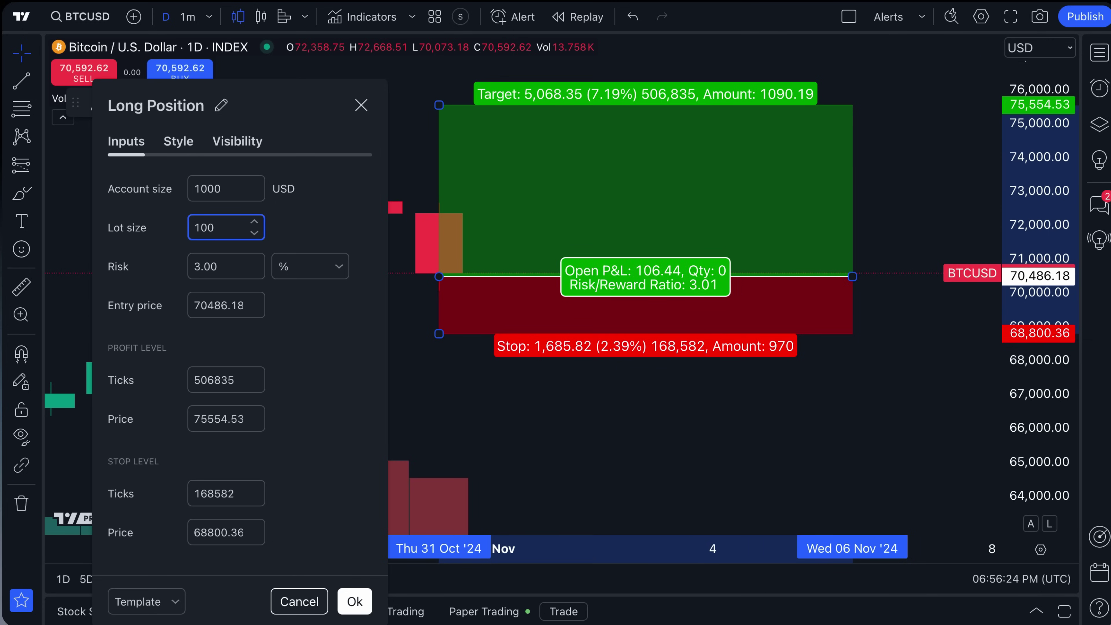
double_click(209, 187)
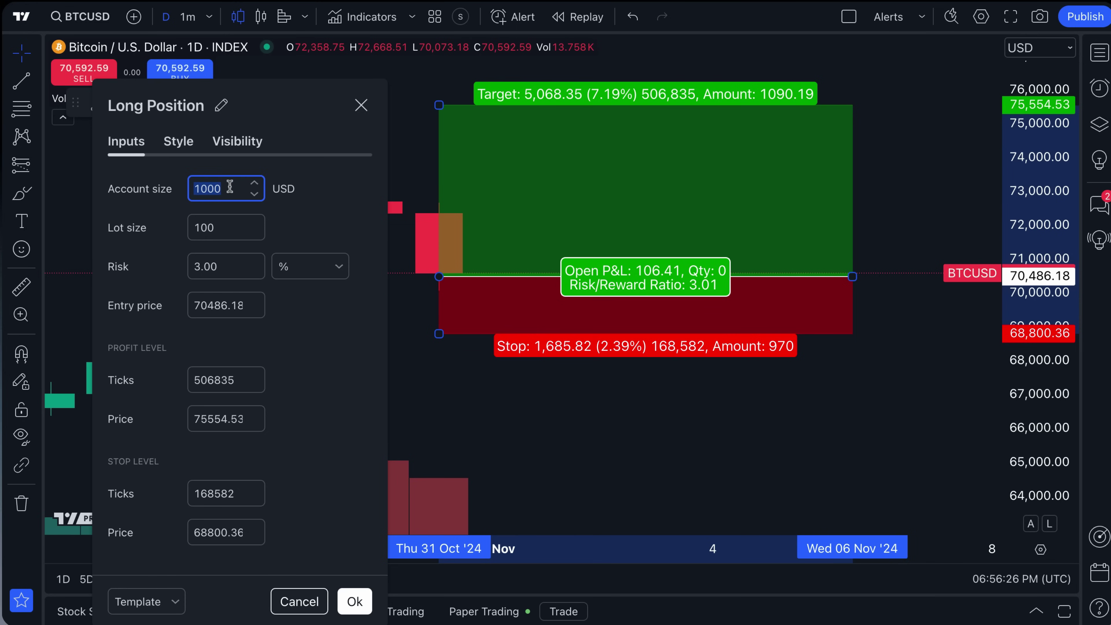
left_click(223, 228)
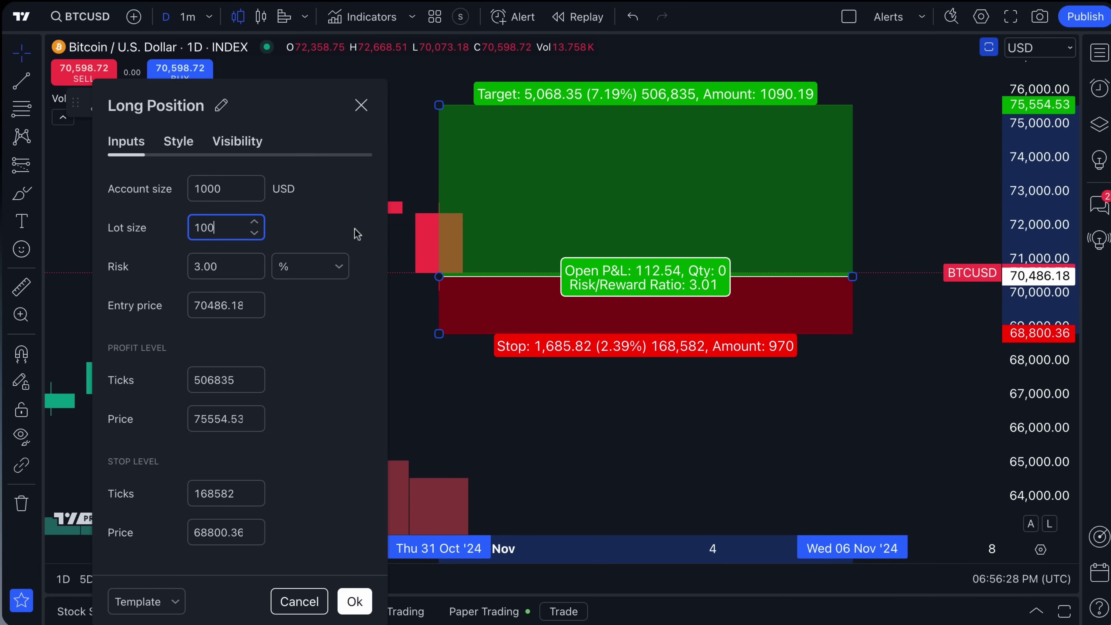
double_click(221, 231)
type("1")
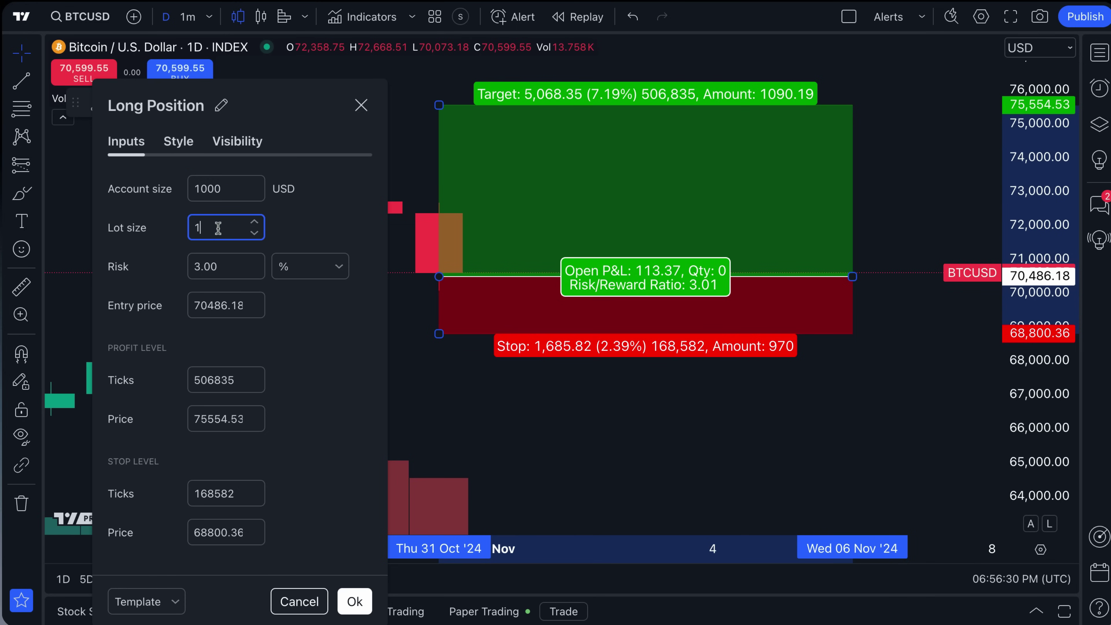
left_click(369, 230)
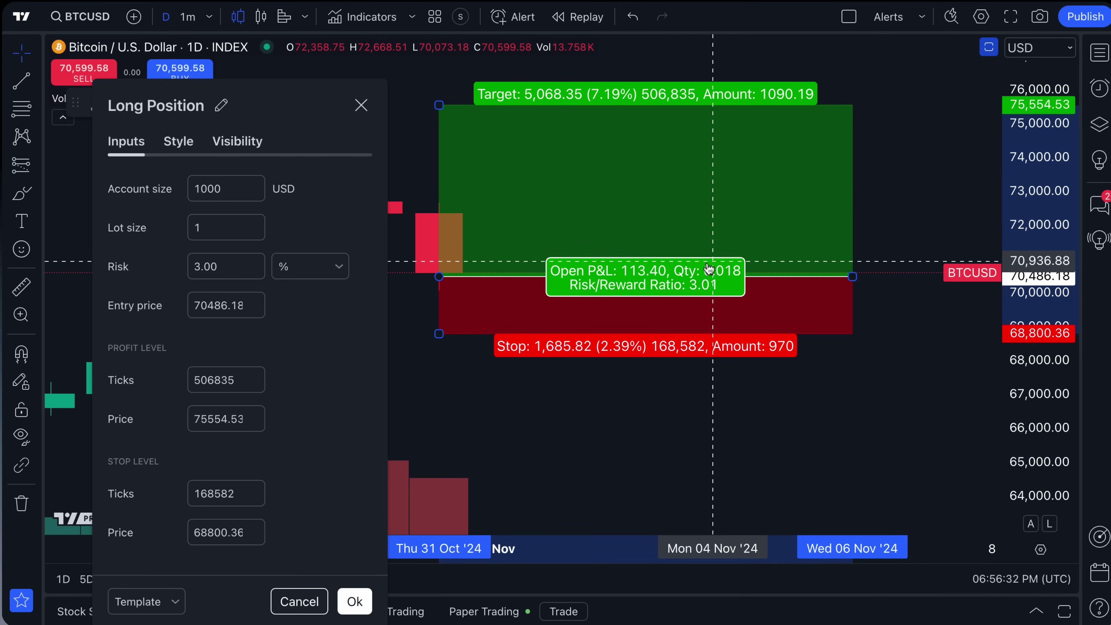
Switch the long position's risk unit from percent to USD
double_click(235, 184)
double_click(220, 187)
left_click(201, 266)
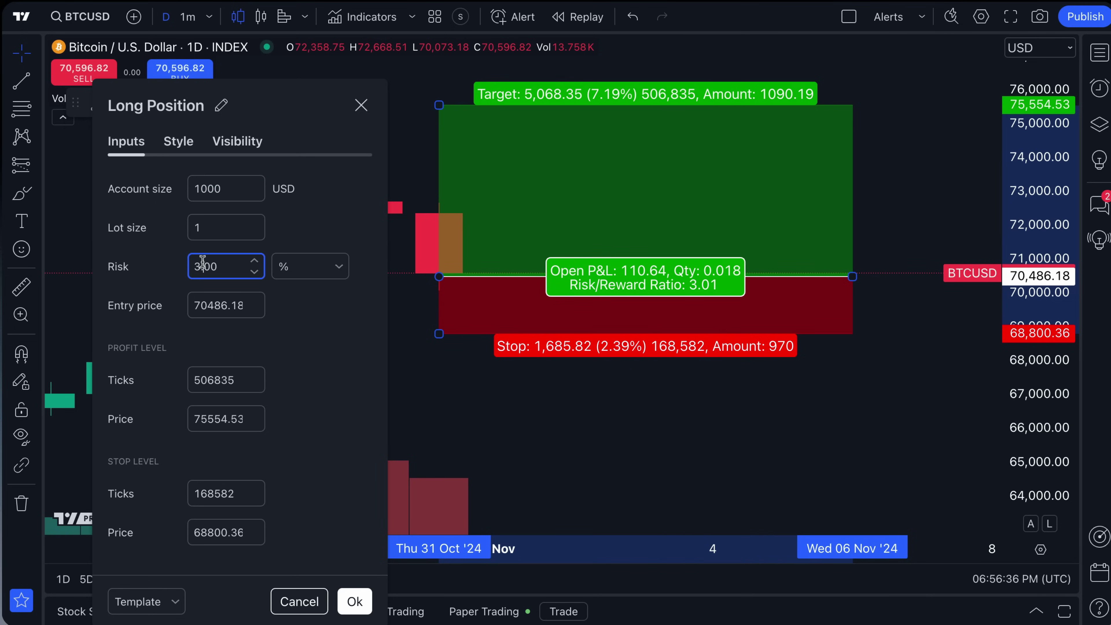
left_click(276, 272)
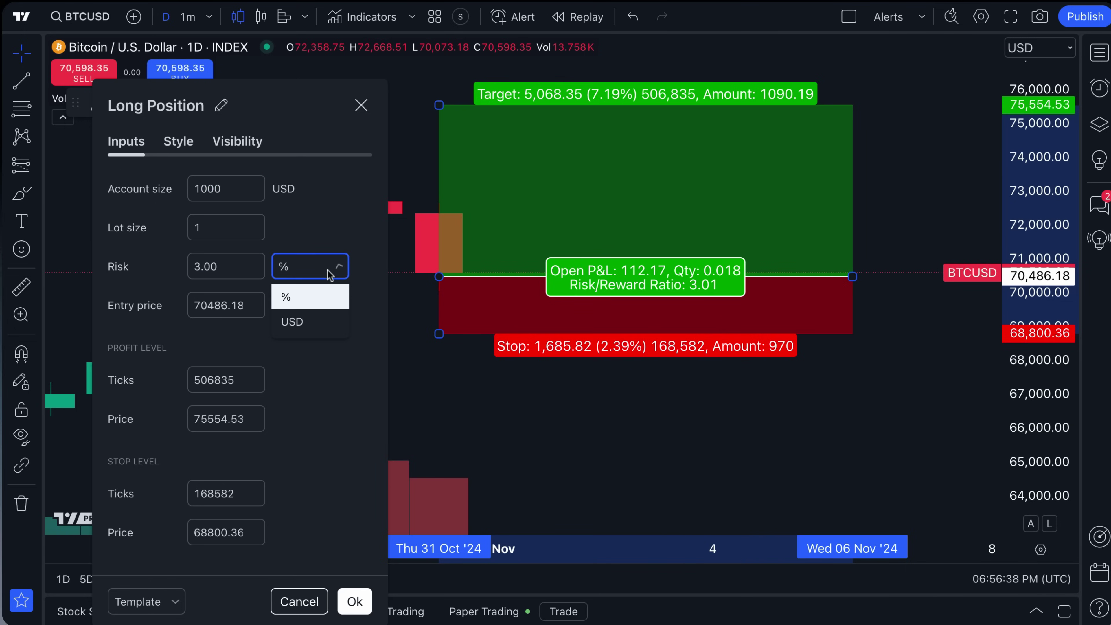
left_click(318, 322)
left_click(305, 266)
left_click(213, 268)
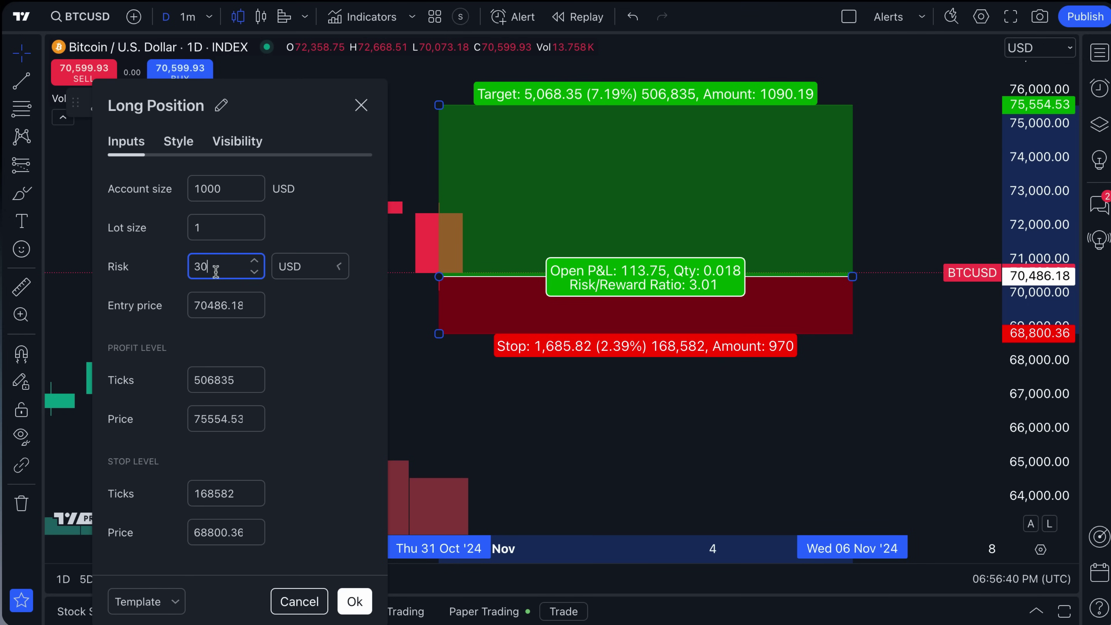
Switch the long position's risk unit back to percent and set its entry price to 70000
left_click(304, 275)
left_click(306, 296)
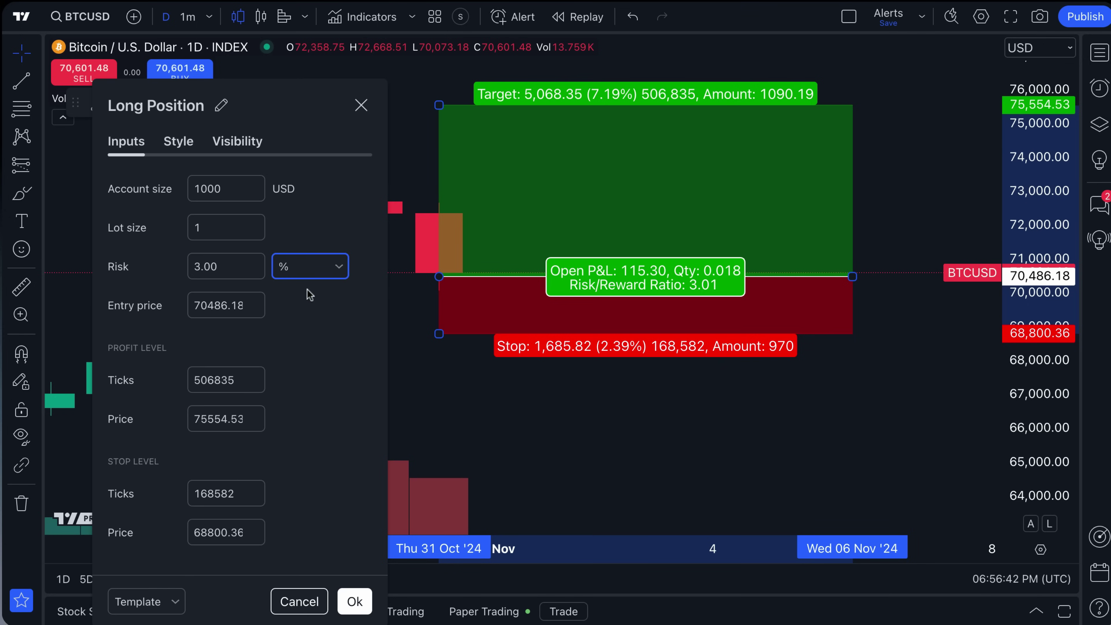
double_click(229, 293)
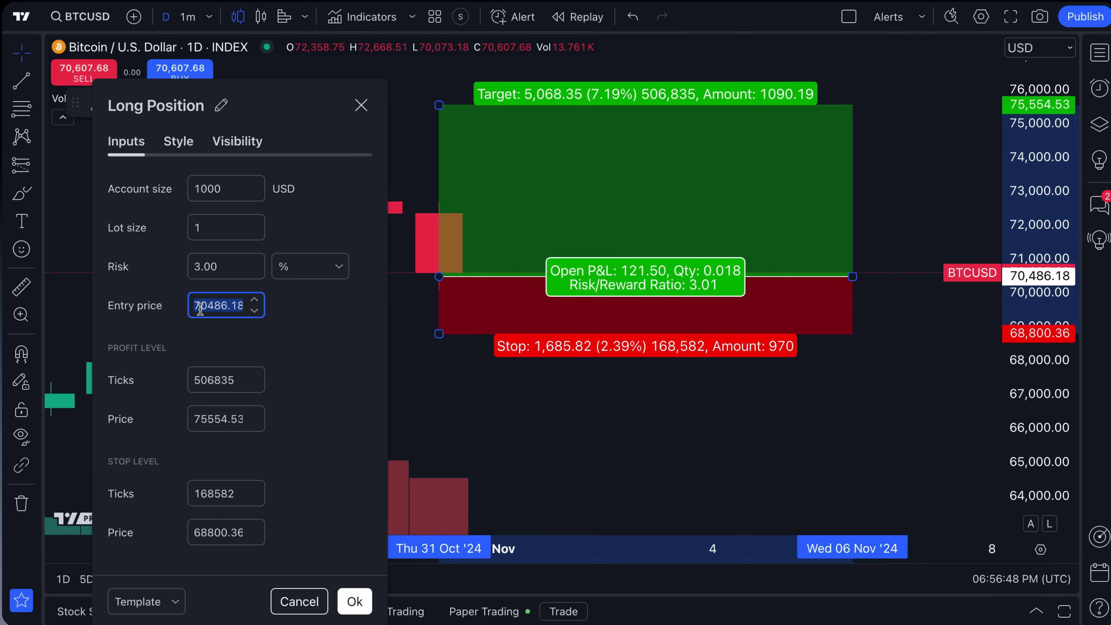
type("70000")
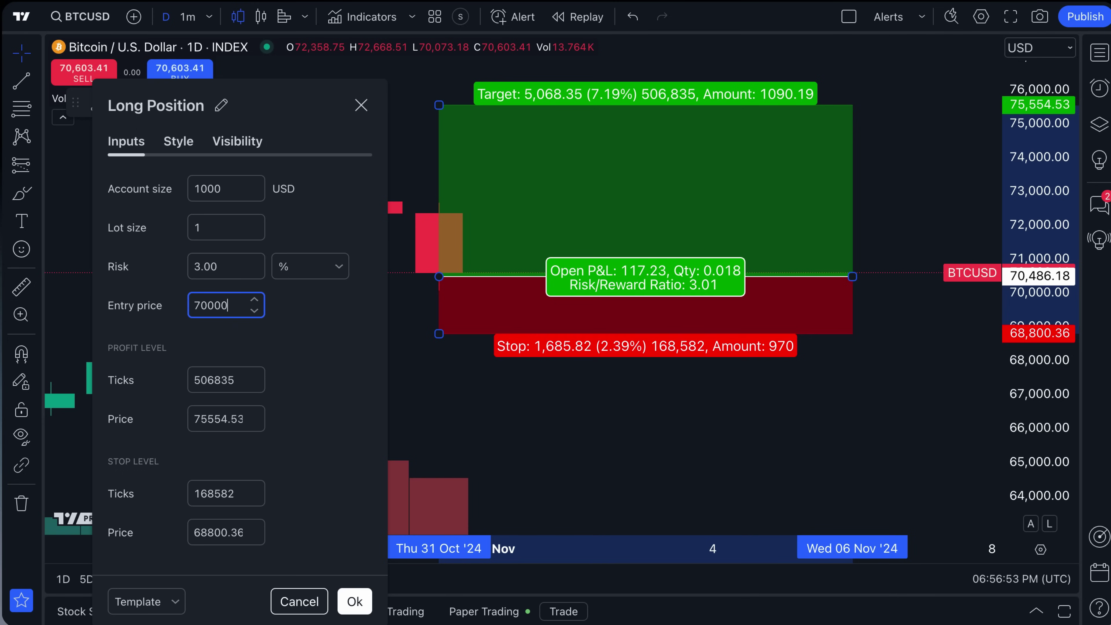
key("Return")
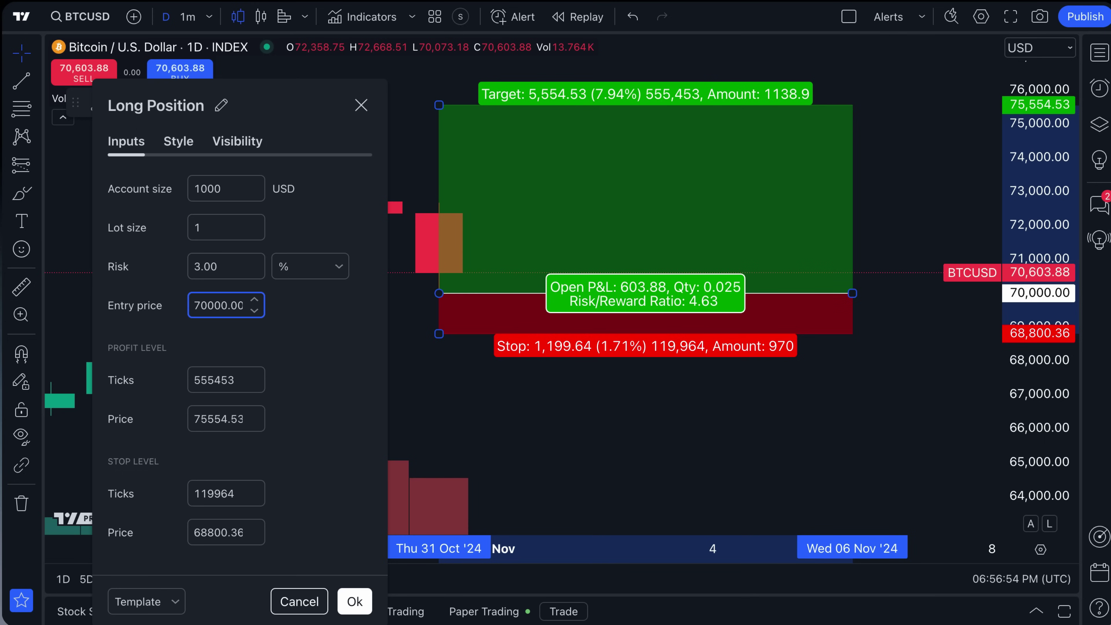
left_click(332, 379)
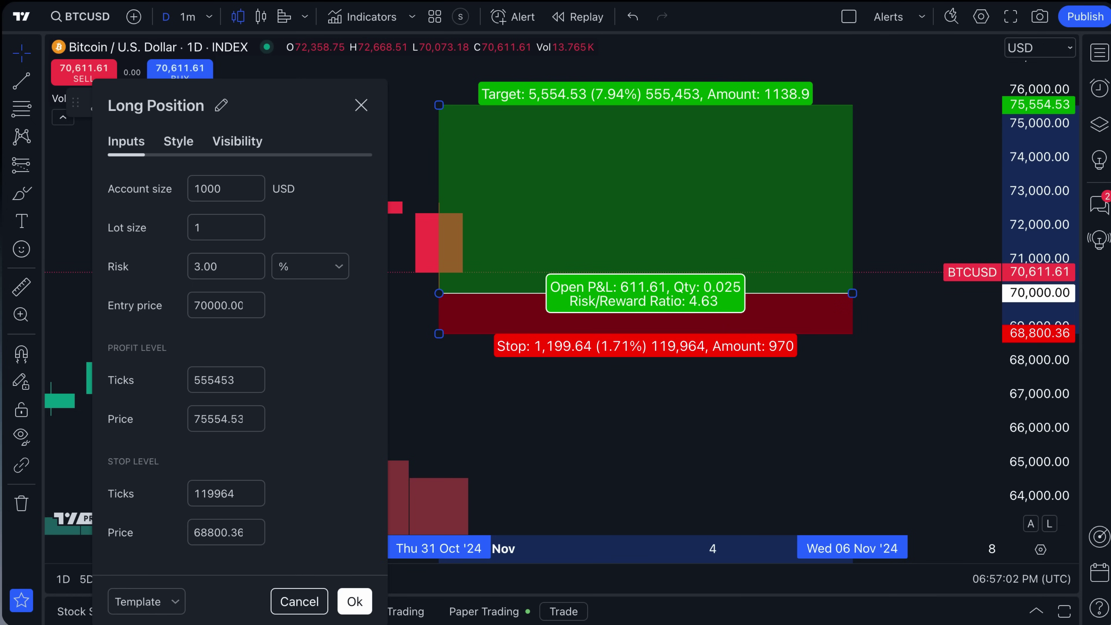
Shift the whole long position up to an entry of about 70,482, and reset its entry price to 70000
left_click(198, 306)
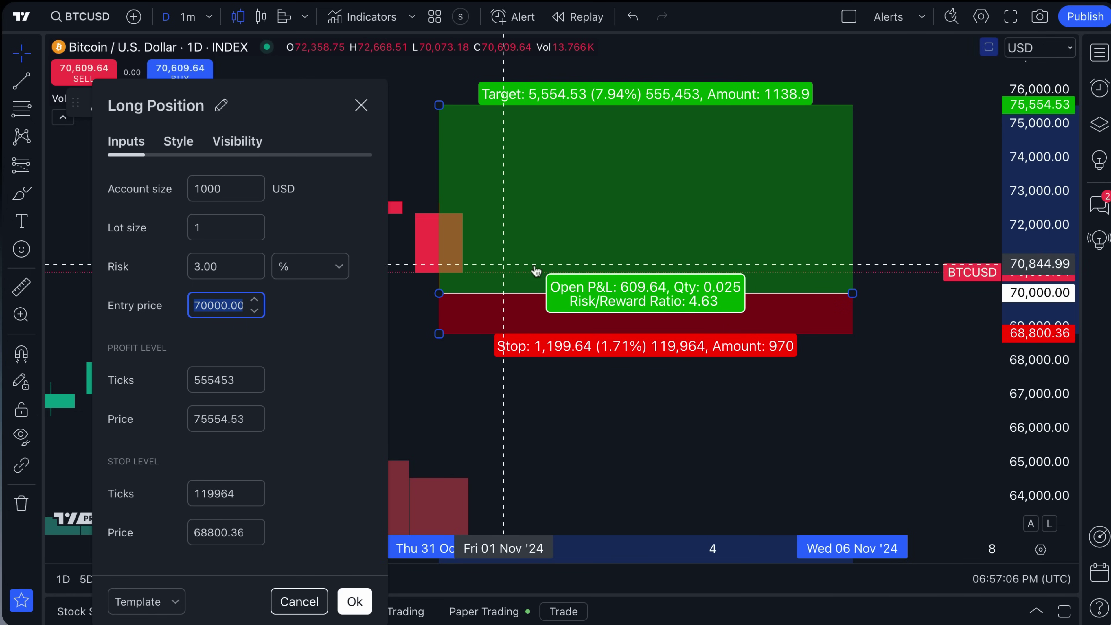
mouse_move(467, 285)
left_mouse_down()
mouse_move(541, 302)
mouse_move(481, 284)
mouse_move(549, 271)
mouse_move(557, 283)
left_mouse_up()
double_click(557, 283)
left_click(553, 271)
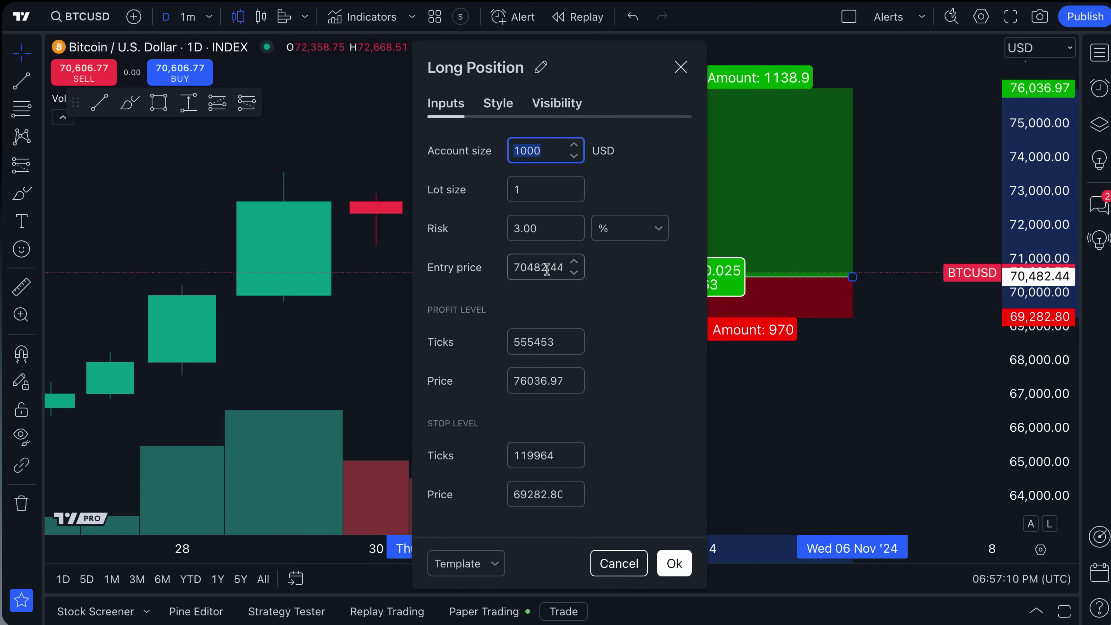
type("7000")
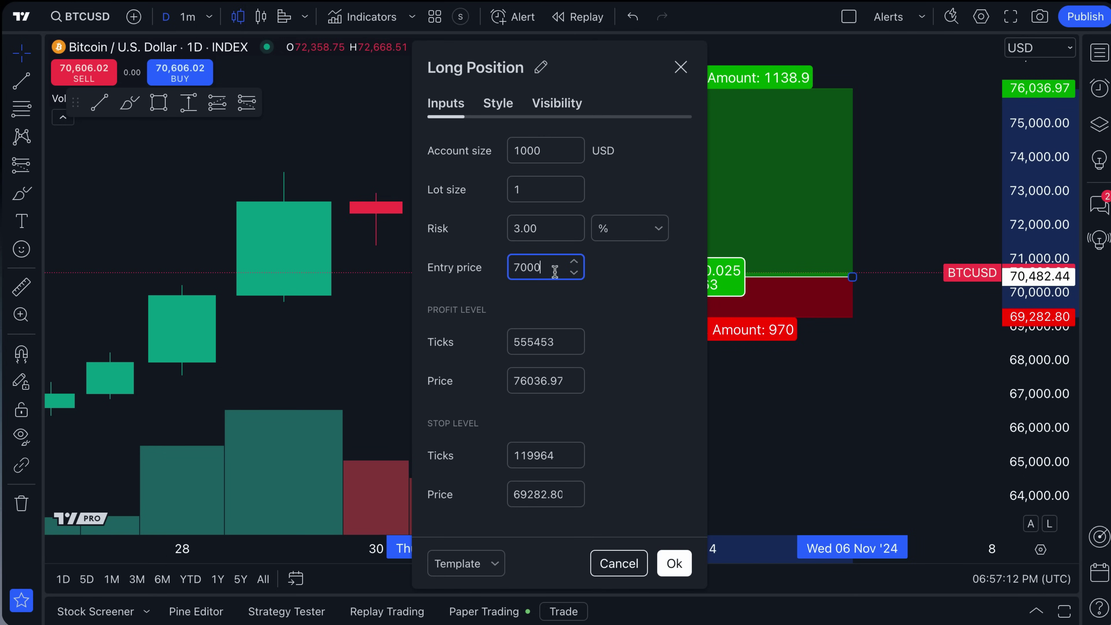
type("0")
left_click_drag(608, 67, 298, 68)
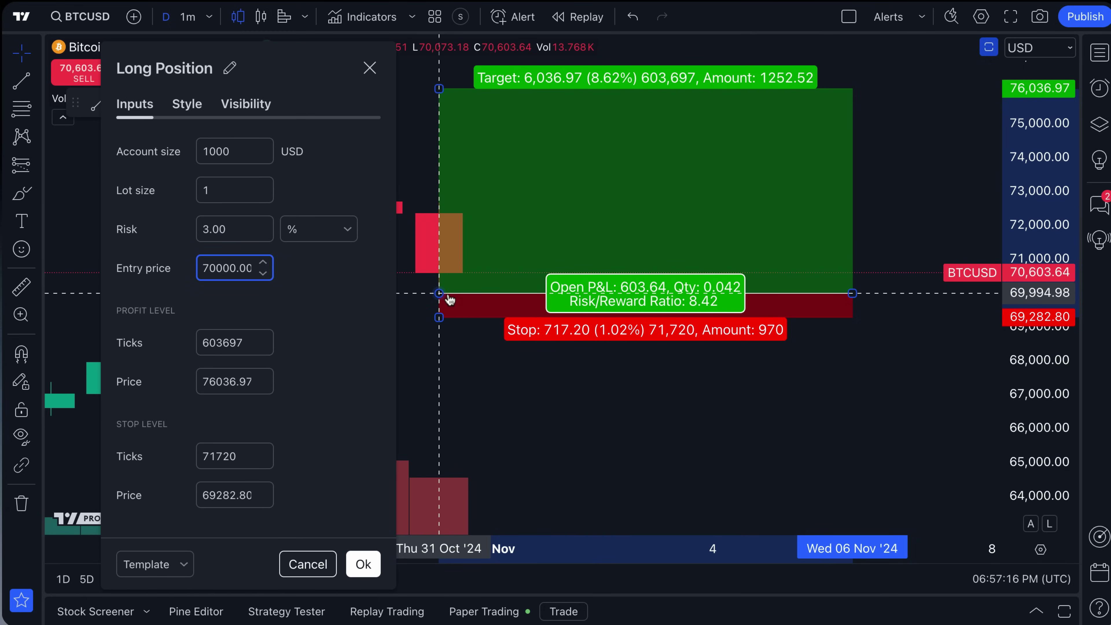
left_click(385, 326)
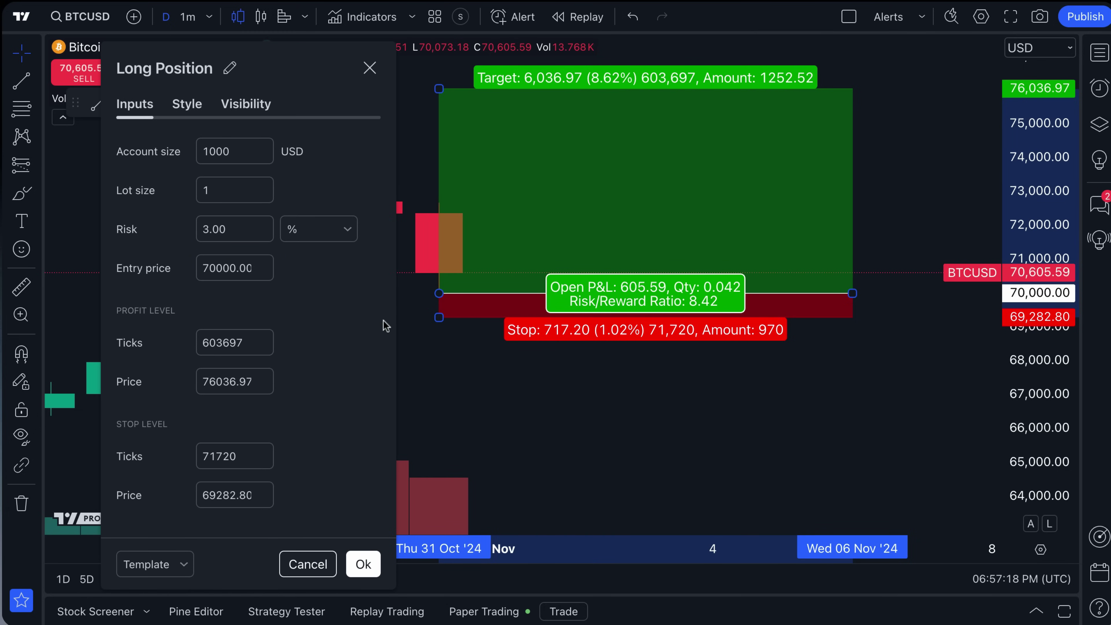
Set the long position's profit level price to 77000 and apply the settings
double_click(242, 346)
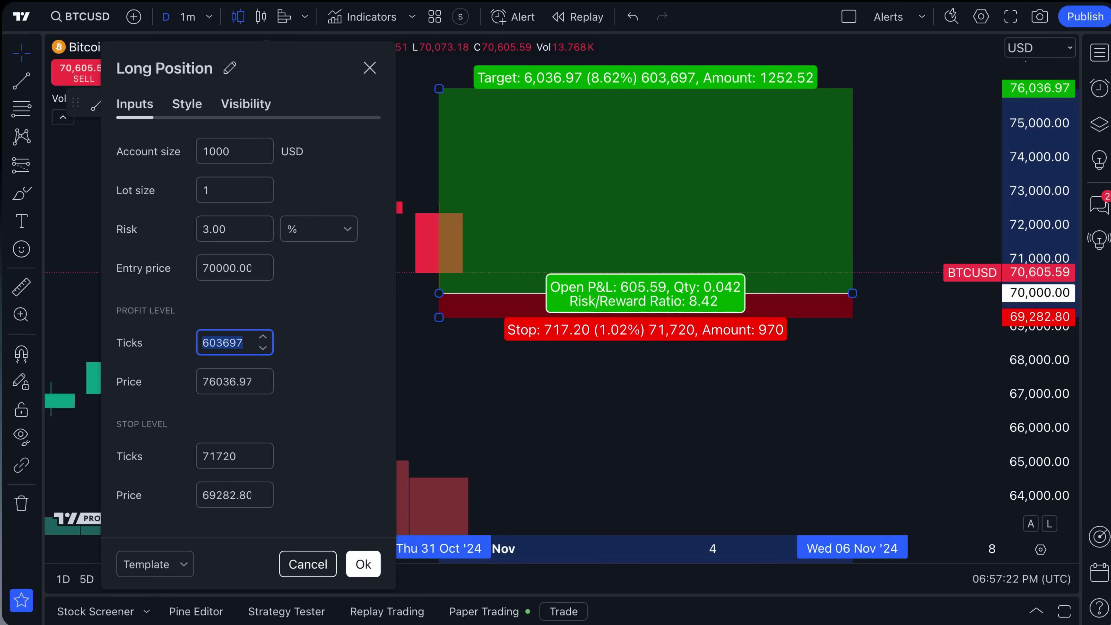
double_click(227, 383)
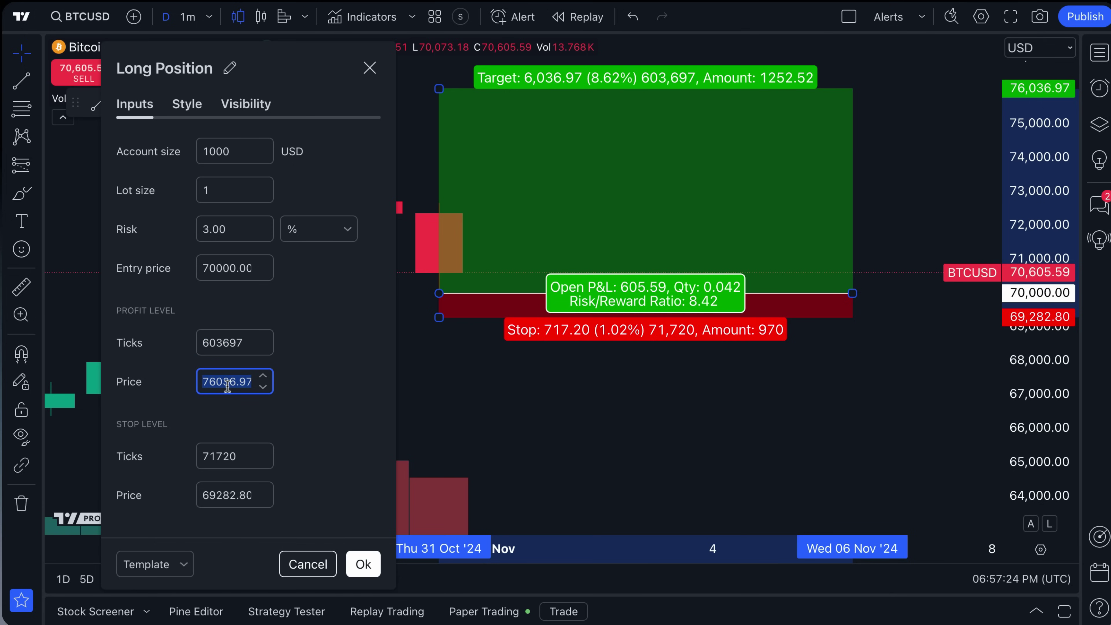
double_click(227, 345)
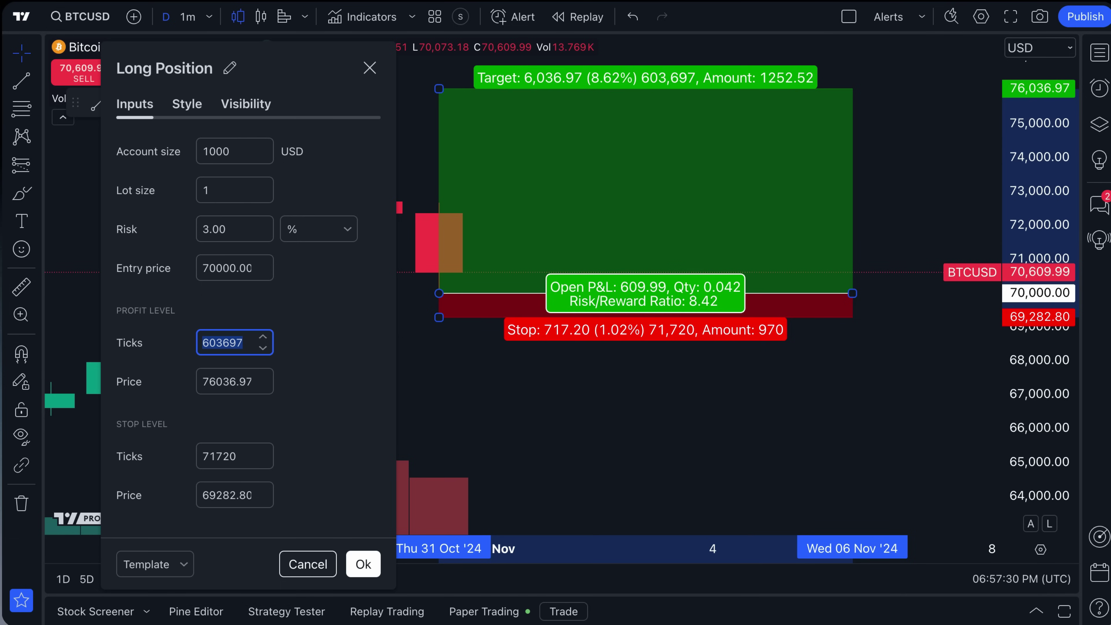
left_click(229, 343)
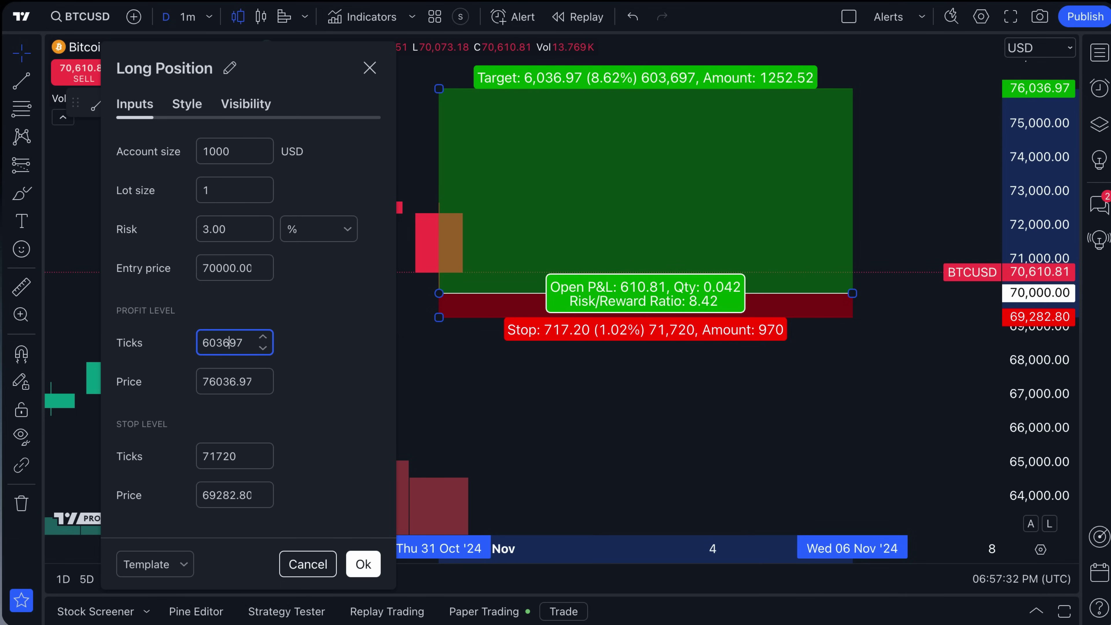
double_click(234, 384)
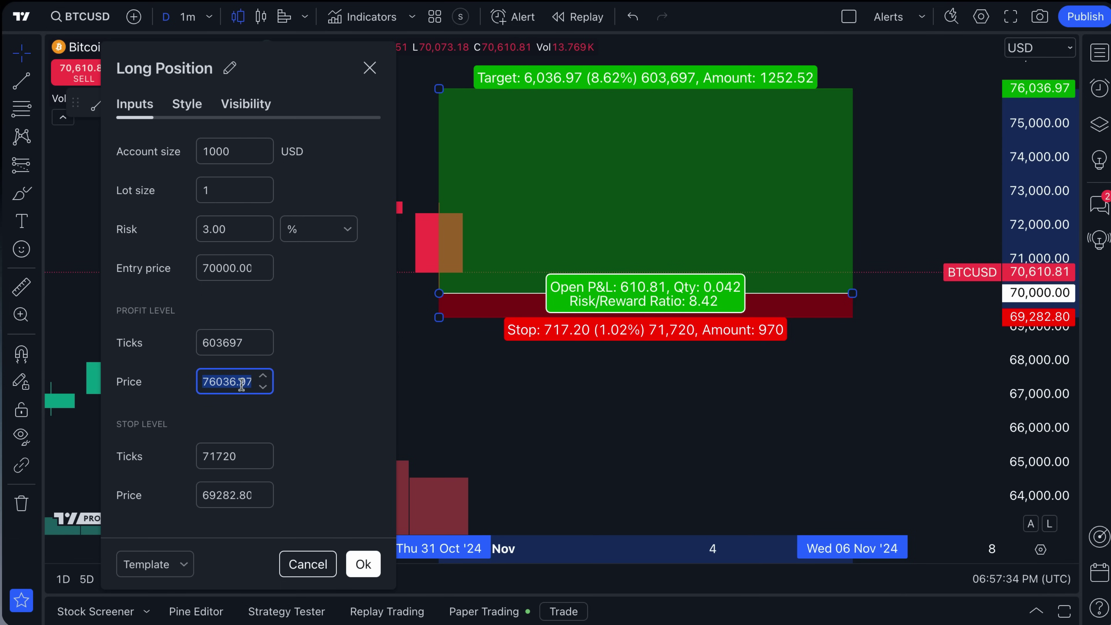
type("77000")
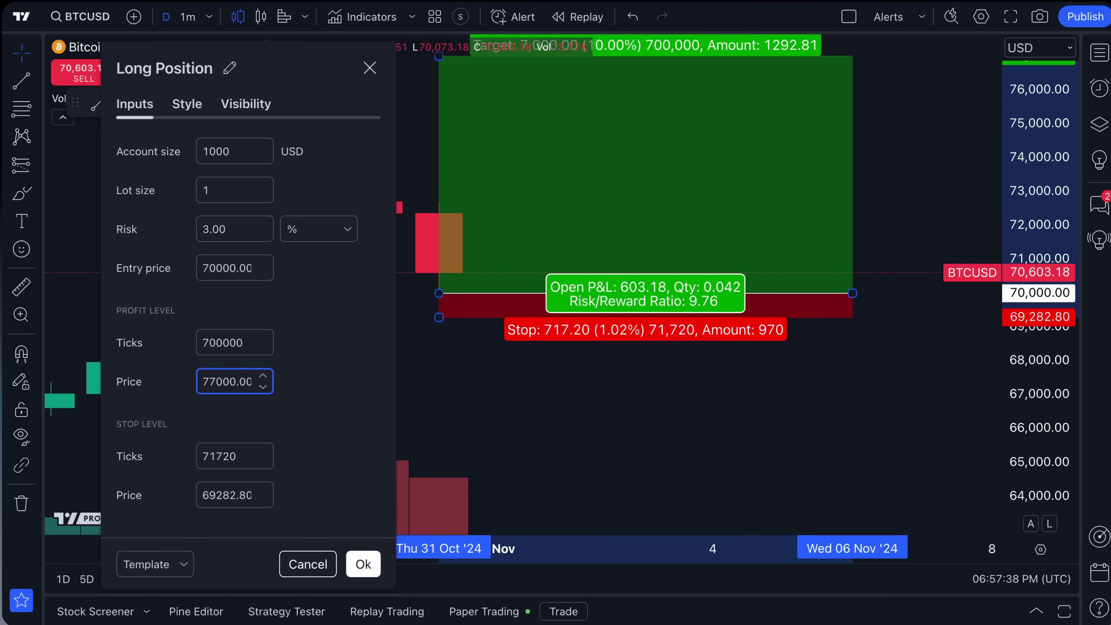
double_click(217, 343)
left_click(306, 346)
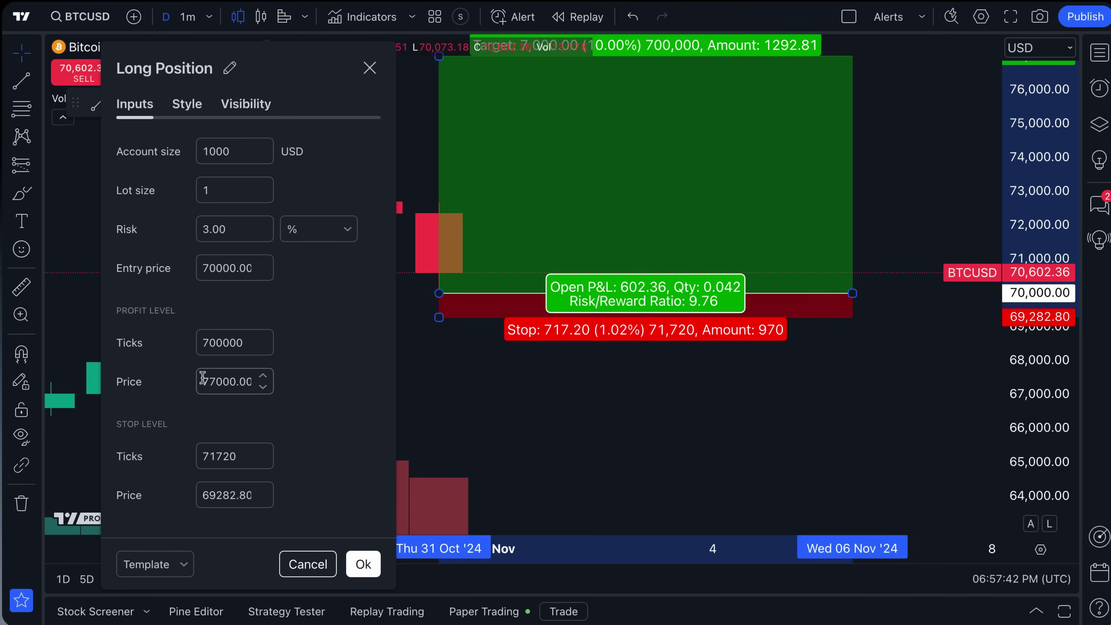
key("Return")
Reopen the long position's settings and set its profit level price to 75000
left_click_drag(1072, 130, 1072, 158)
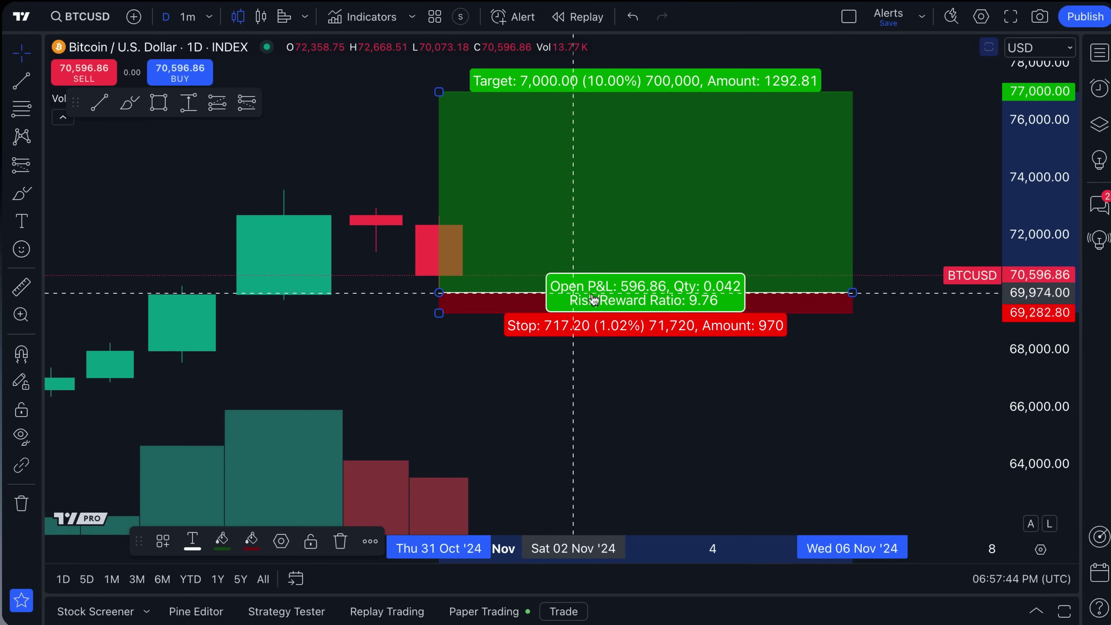
double_click(622, 292)
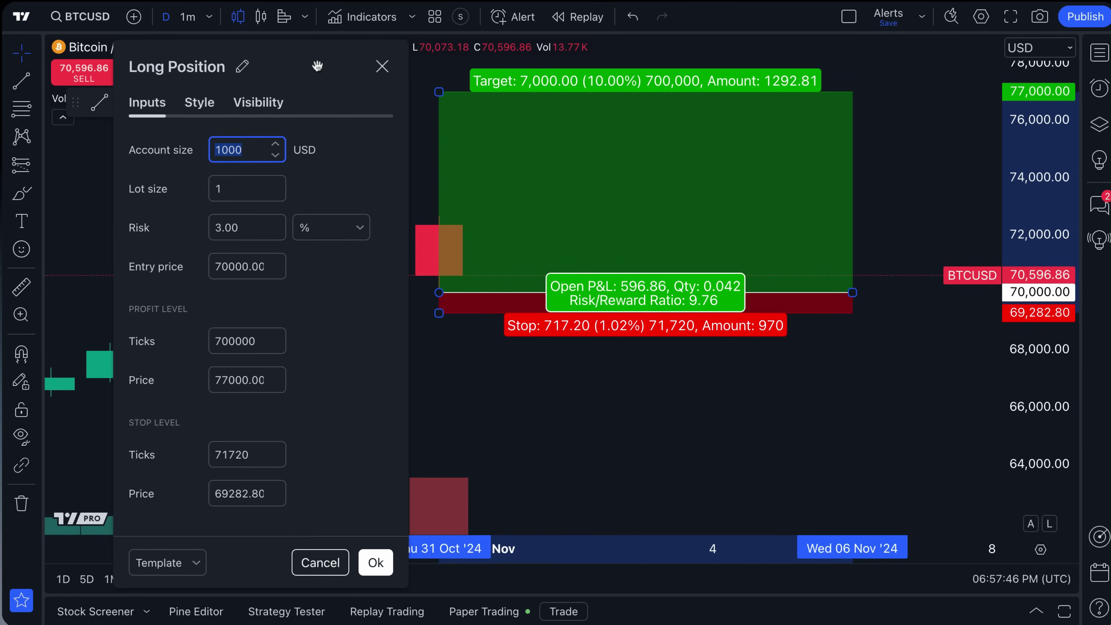
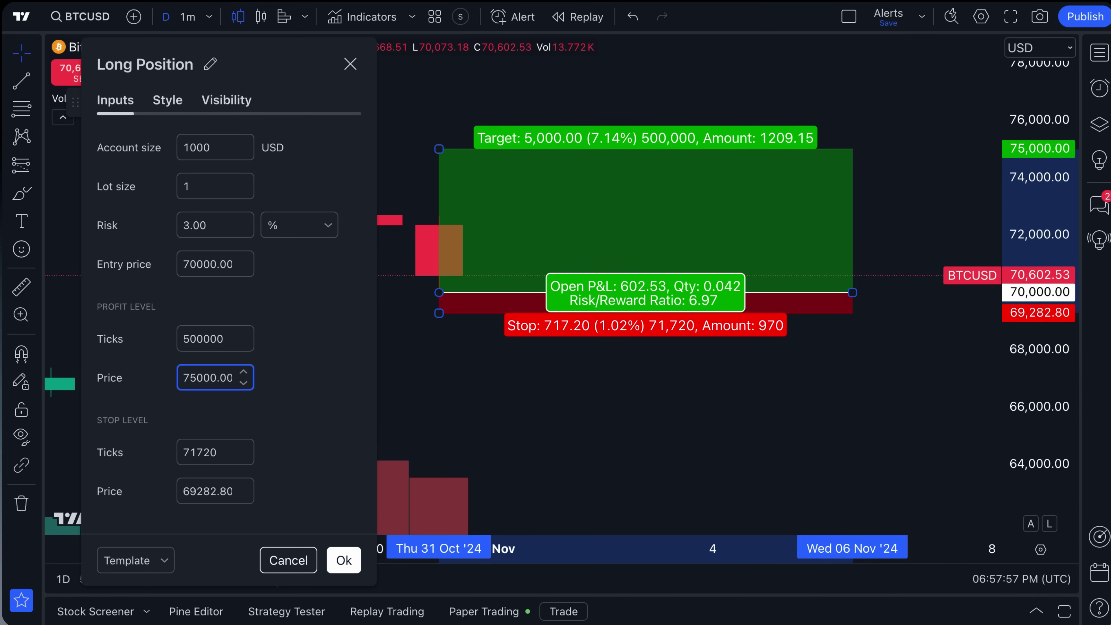
double_click(191, 387)
left_click(246, 393)
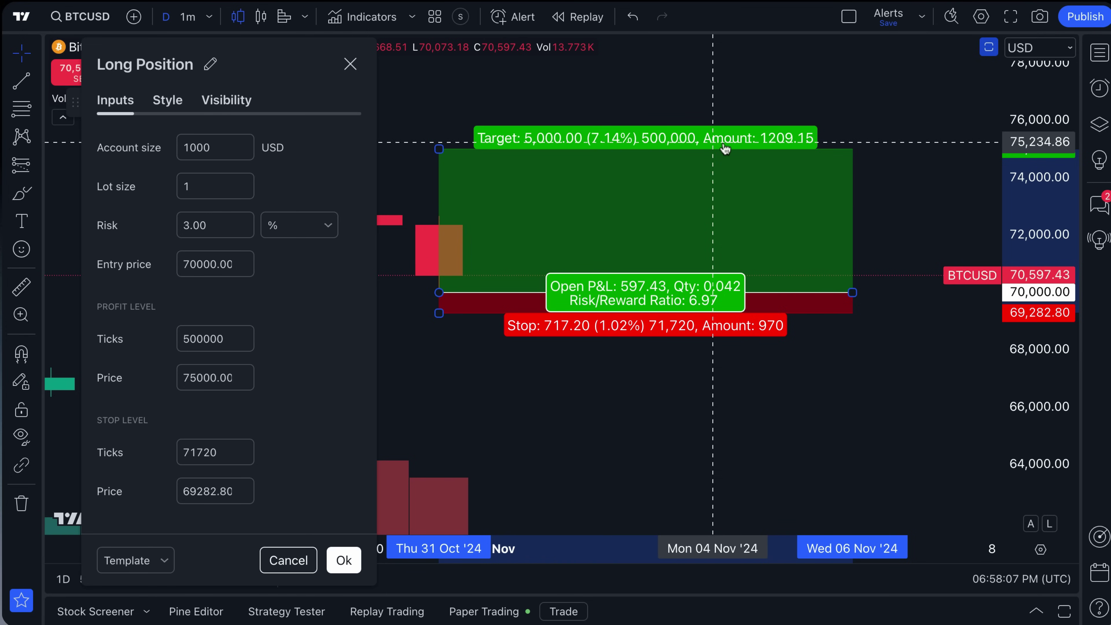
Examine how the profit level's ticks relate to its price and the entry price
left_click(211, 336)
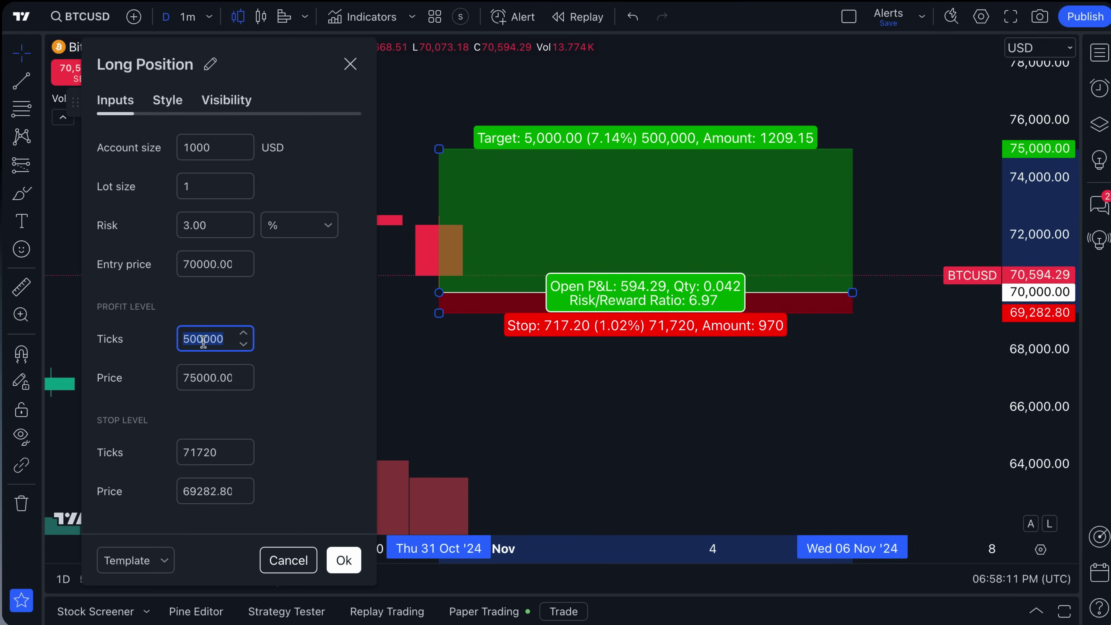
left_click(206, 373)
left_click(320, 349)
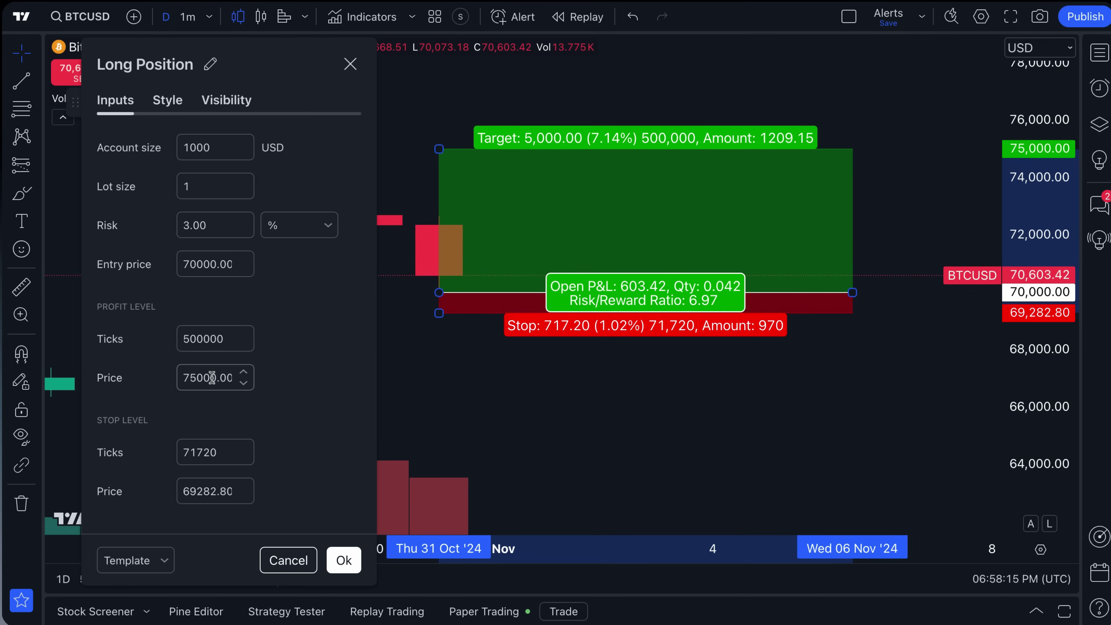
left_click(208, 340)
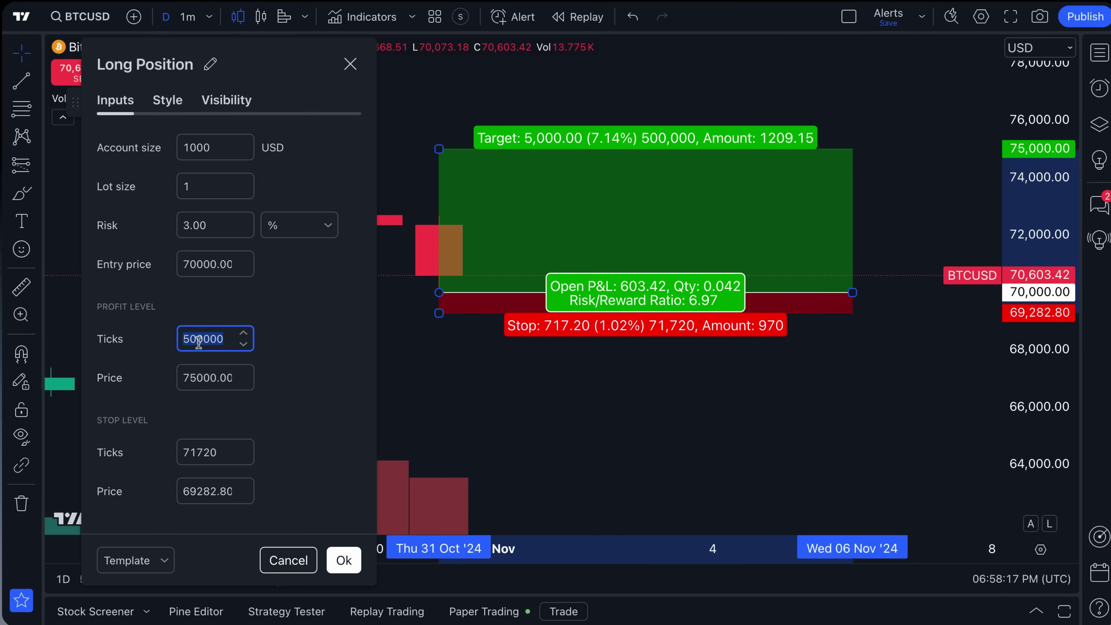
left_click(247, 263)
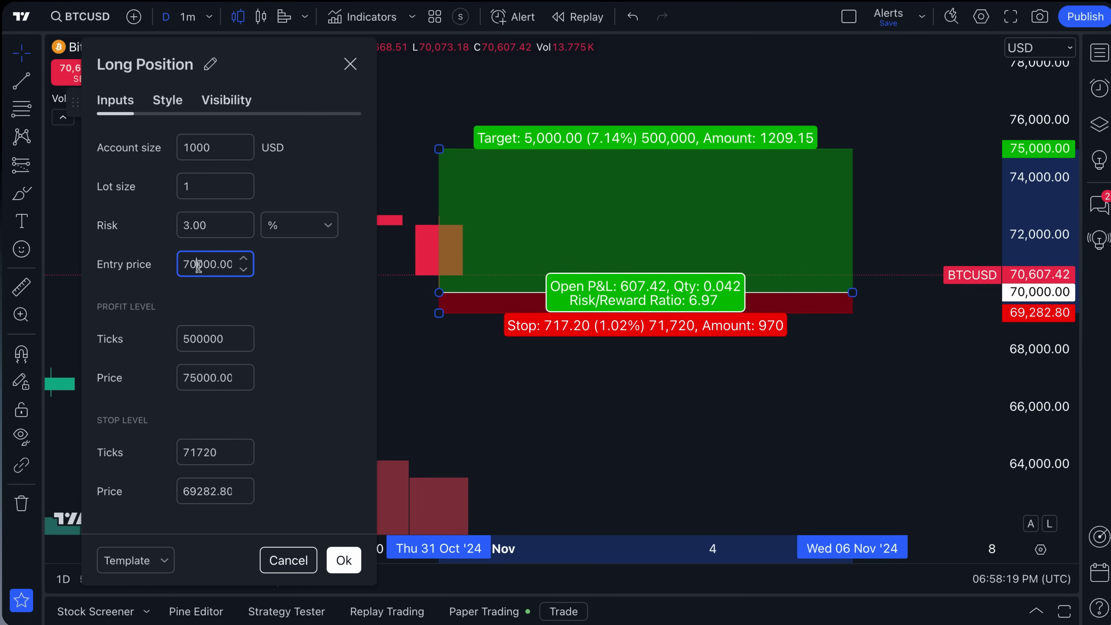
left_click(216, 338)
left_click(277, 318)
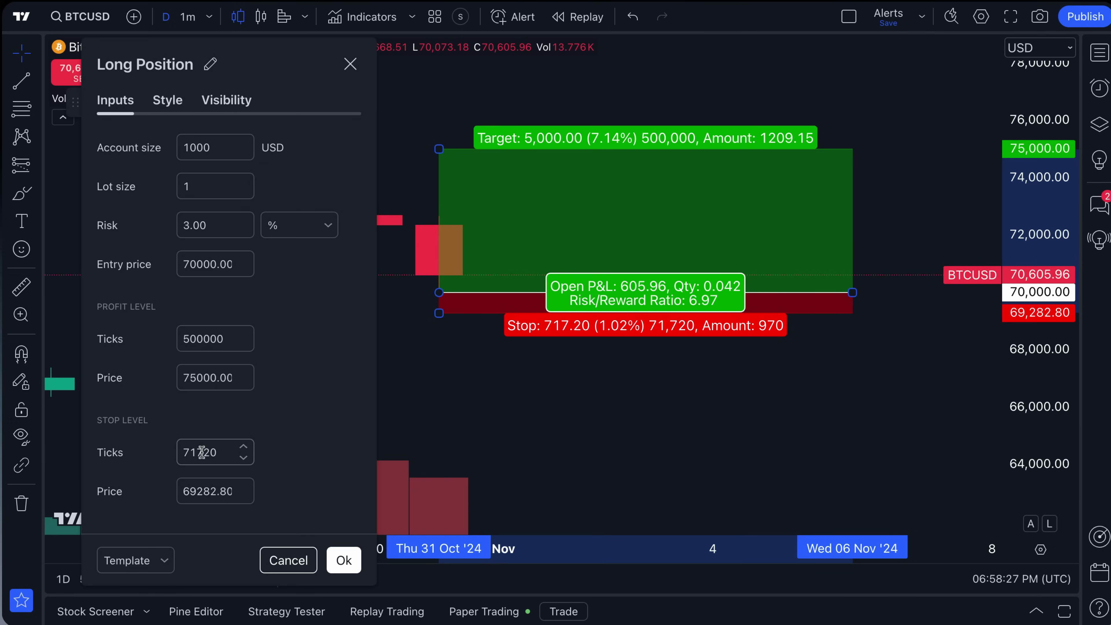
Try a stop level of 72000 ticks for the long position
left_click(206, 491)
left_click(208, 451)
left_click(209, 491)
left_click(207, 499)
double_click(202, 458)
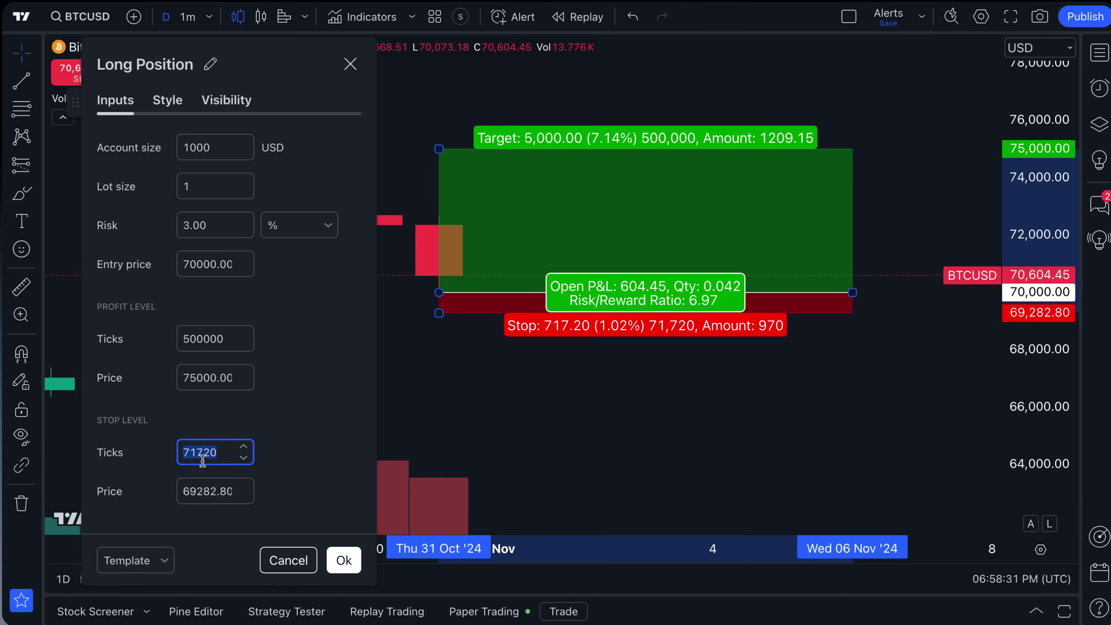
type("72")
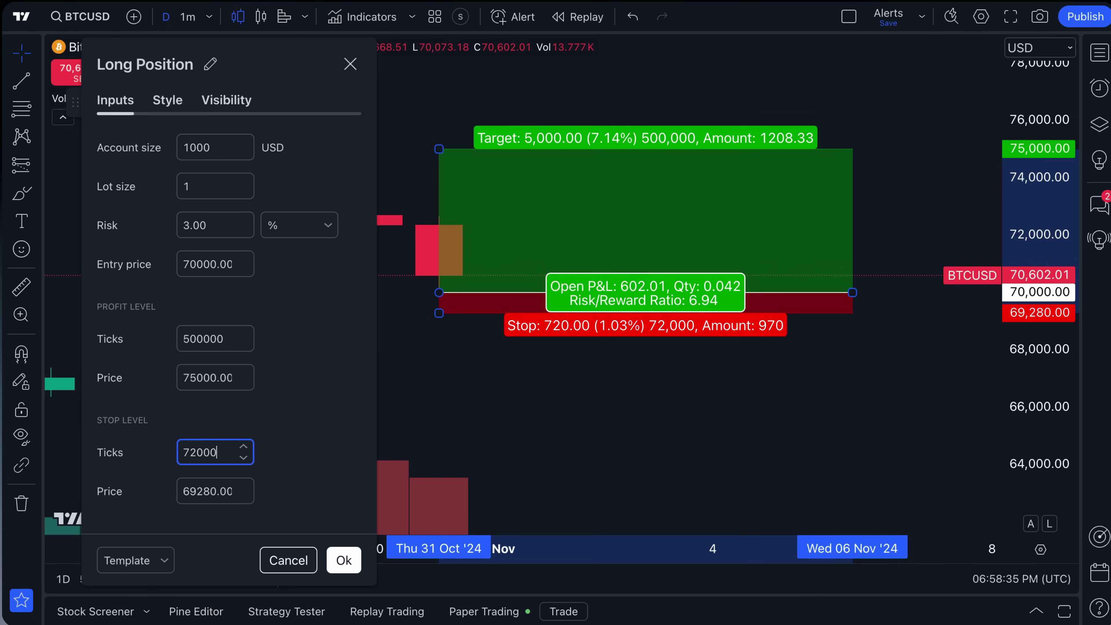
Set the long position's stop level price to 69000
key("super+a")
left_click(201, 489)
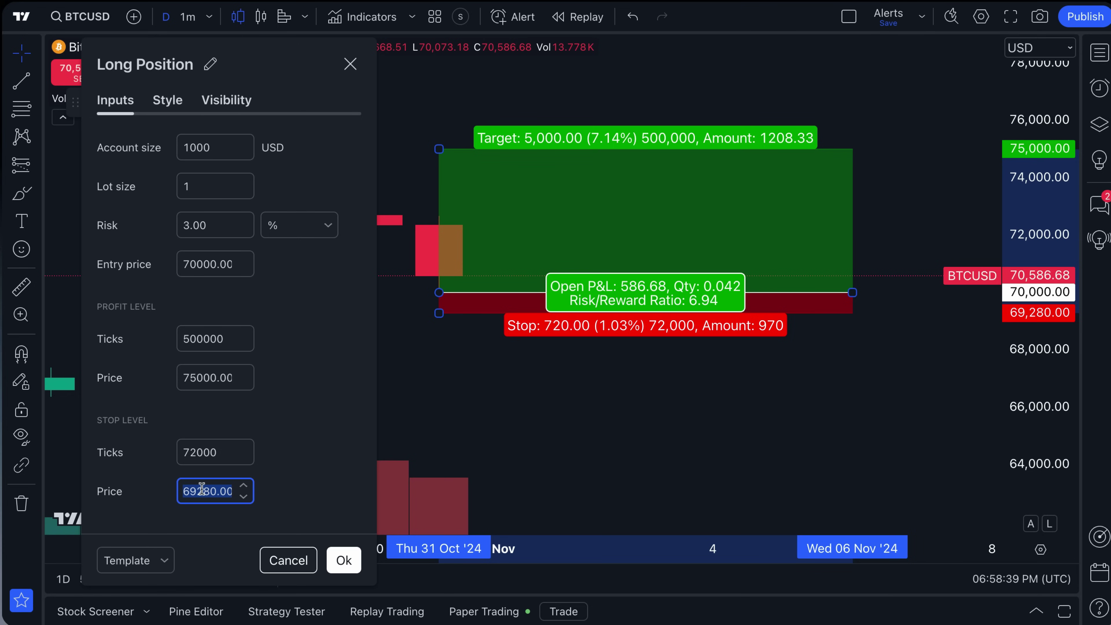
left_click(196, 454)
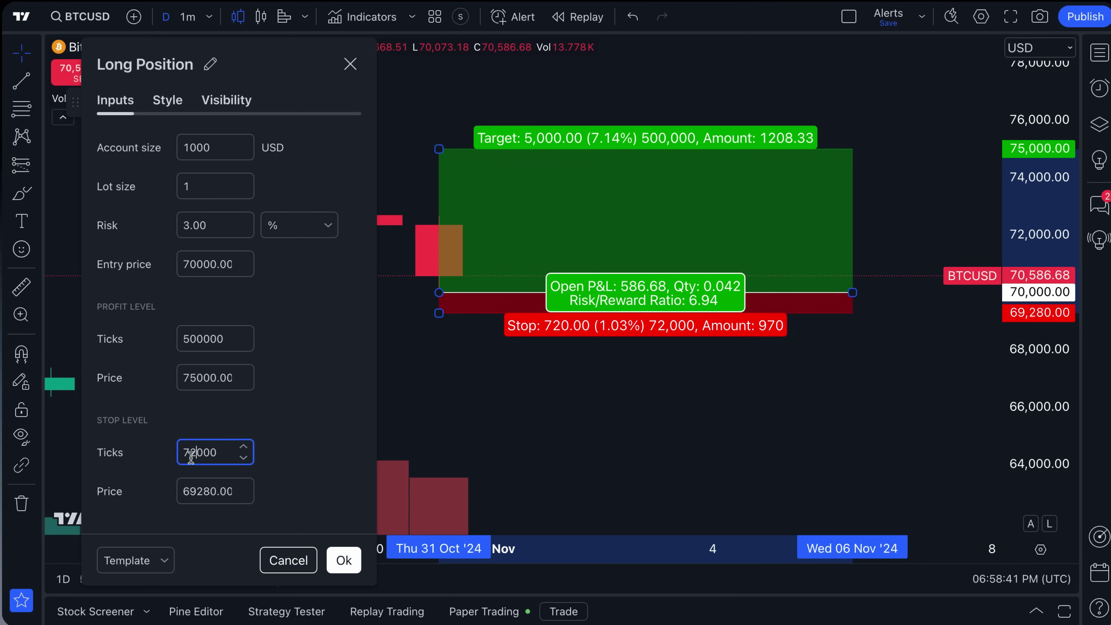
left_click(218, 496)
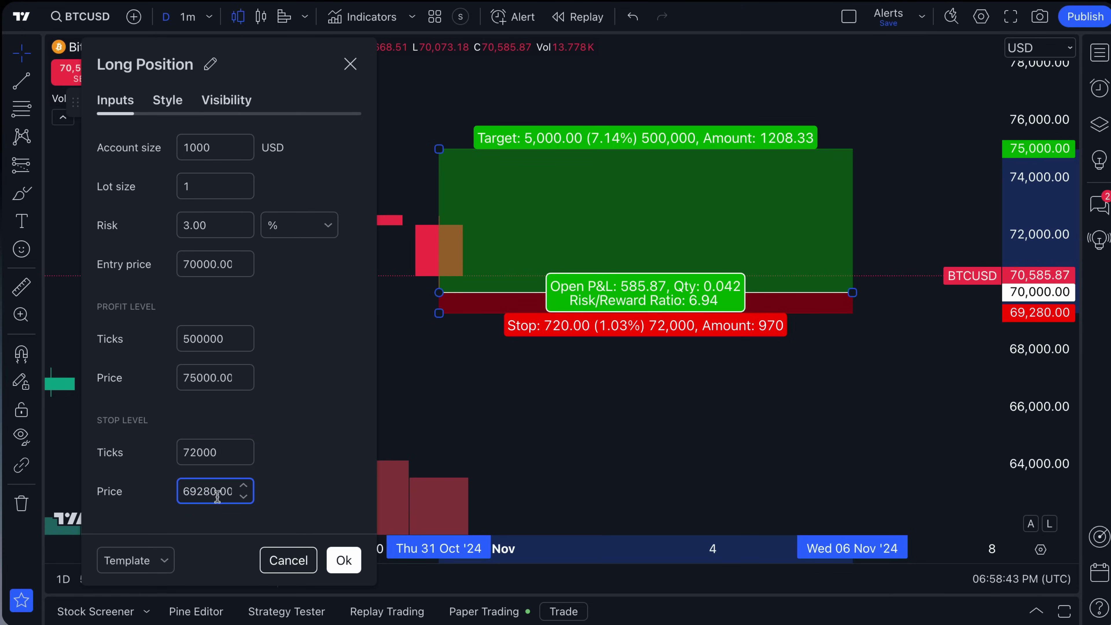
key("super+a")
type("6")
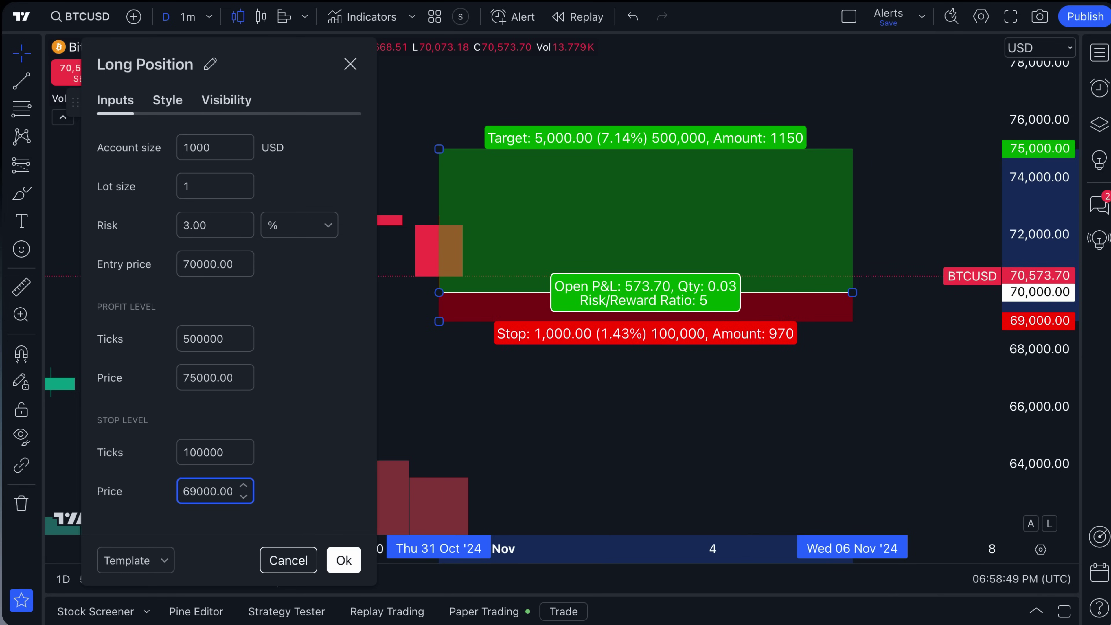
Compare the stop level's ticks and price with the profit level price
left_click_drag(227, 455, 184, 455)
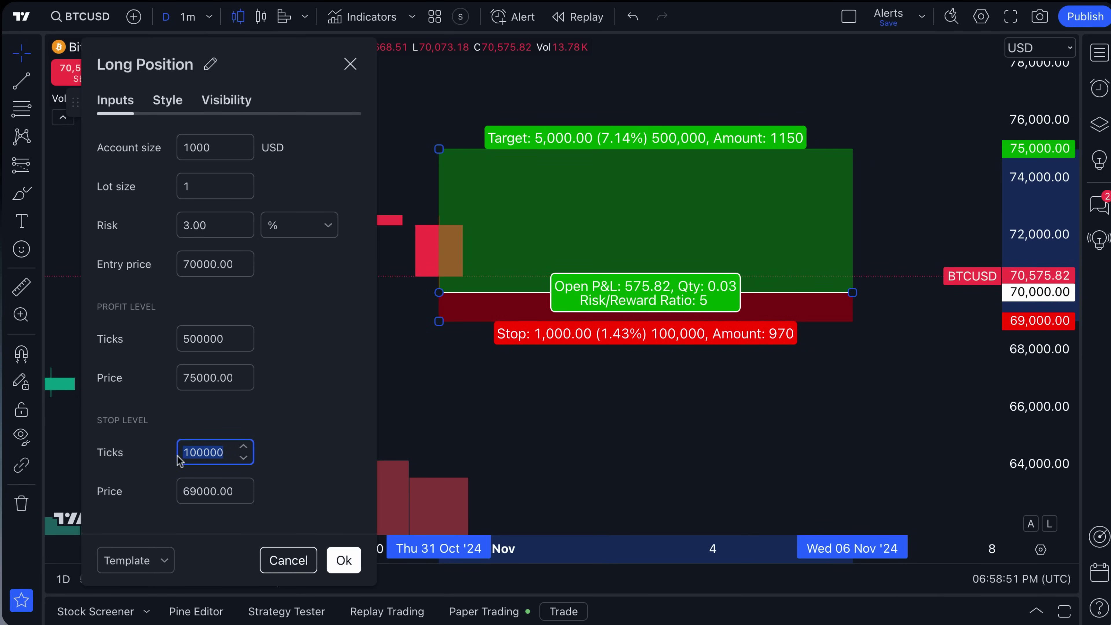
left_click(217, 492)
double_click(201, 493)
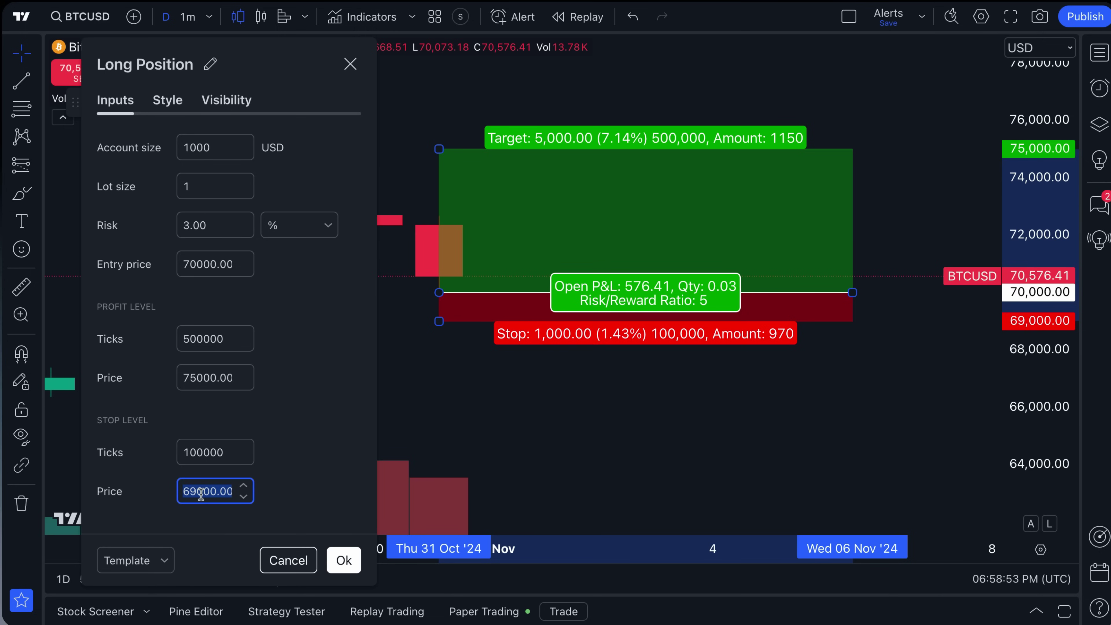
left_click(197, 381)
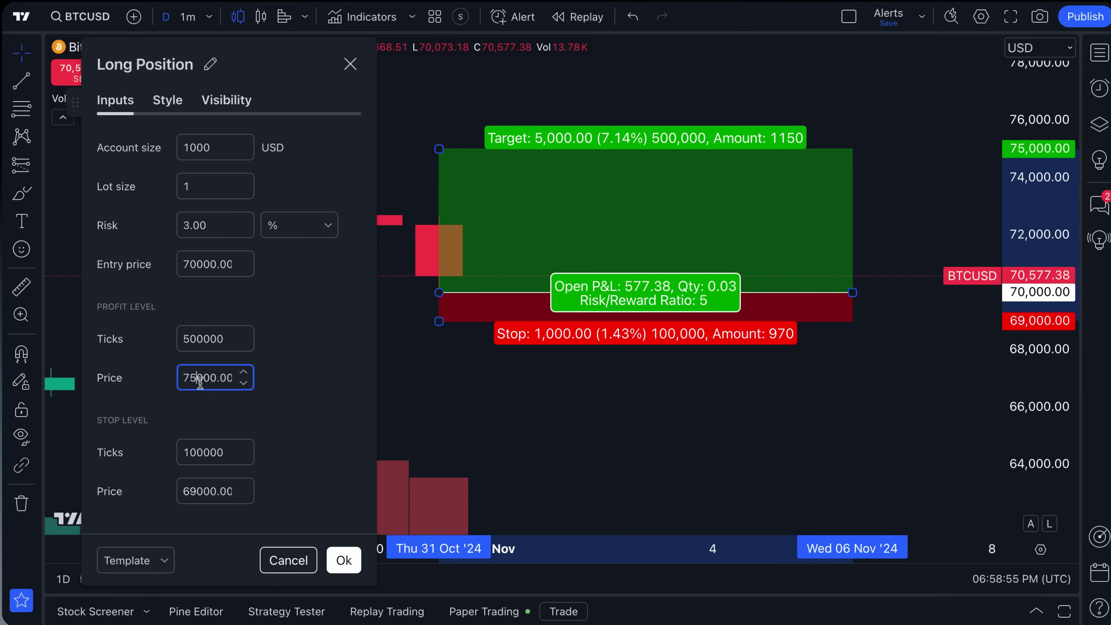
Compare the long position's entry price with its profit and stop level prices and the target label on the chart
double_click(187, 380)
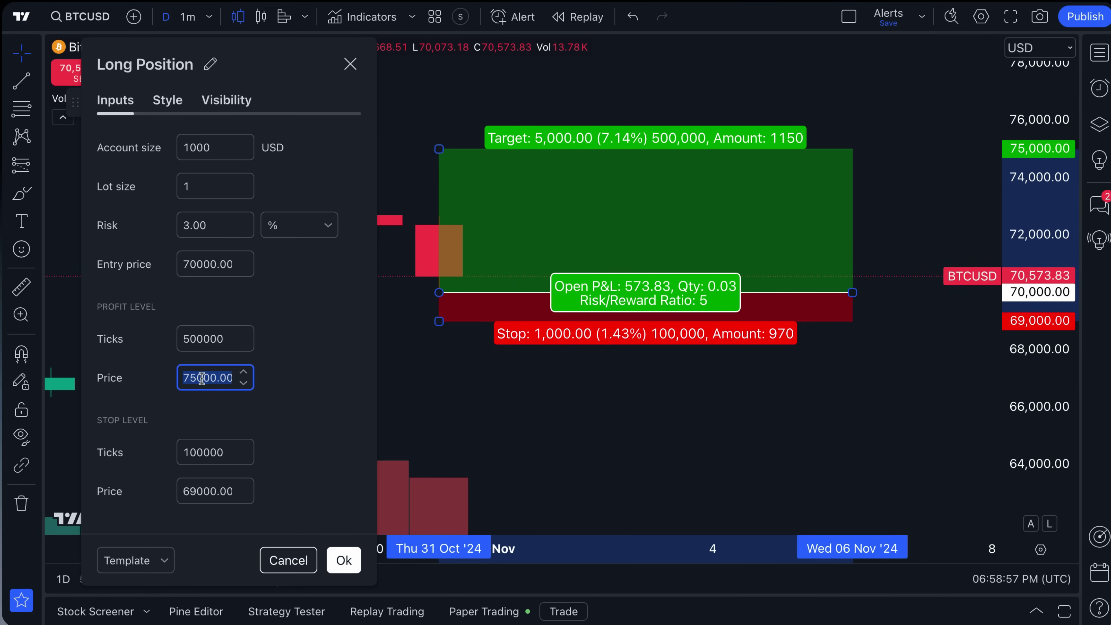
left_click(195, 378)
left_click(196, 490)
double_click(196, 490)
left_click(195, 489)
double_click(196, 489)
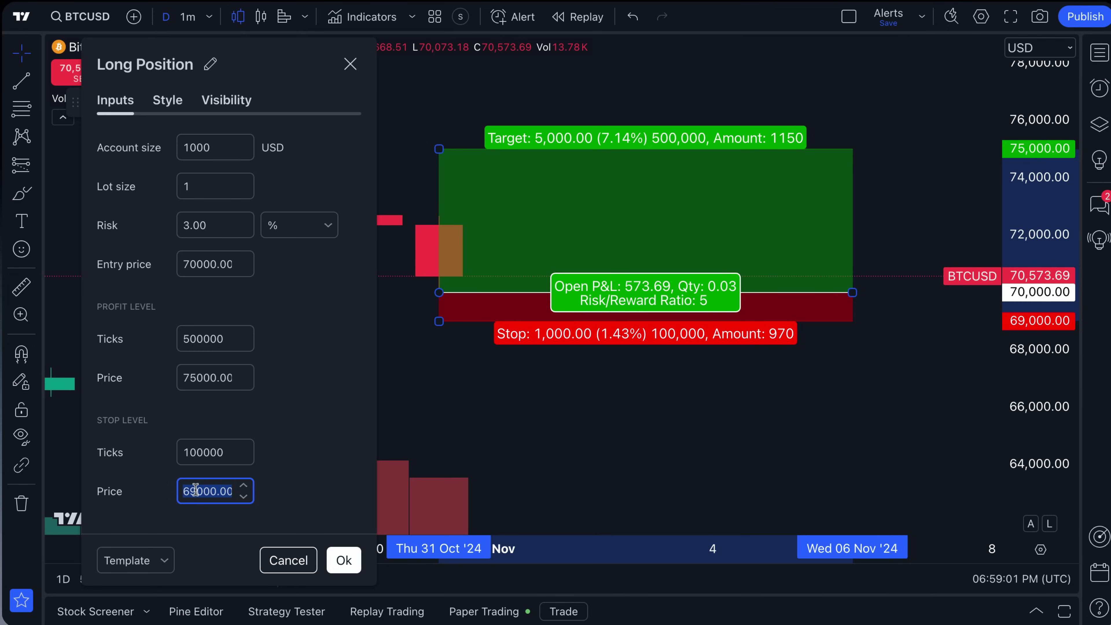
left_click(294, 479)
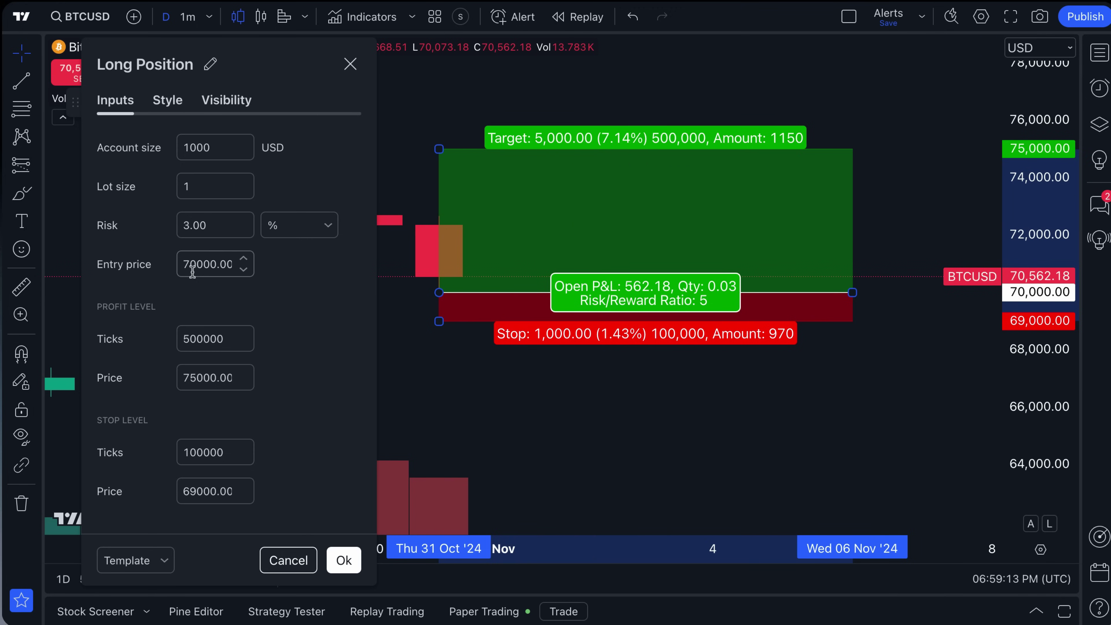
left_click(236, 265)
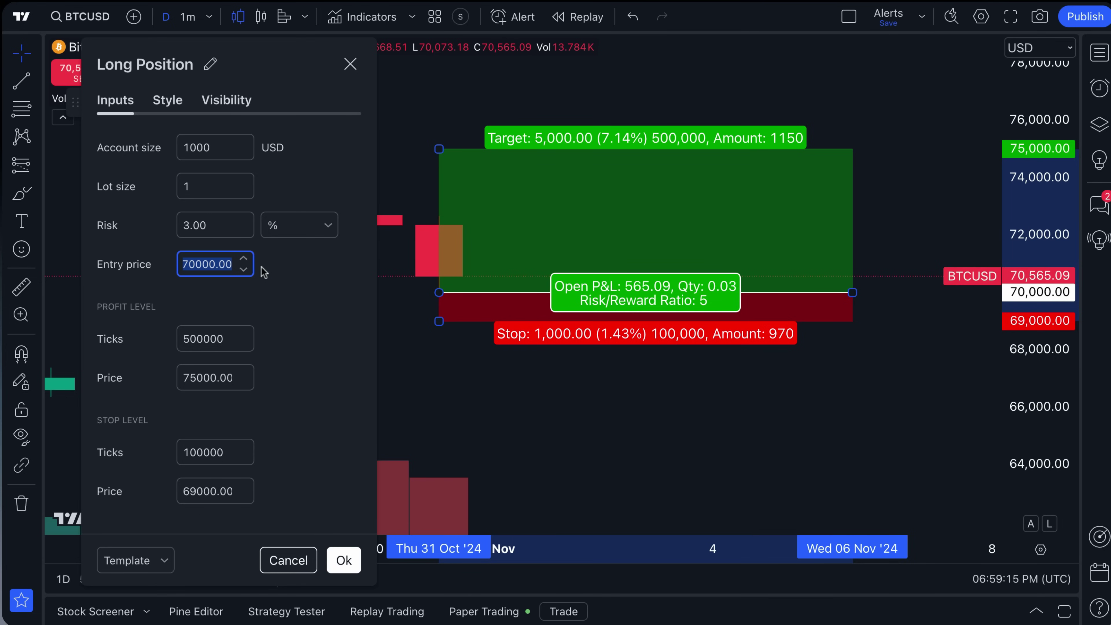
left_click(188, 377)
left_click(192, 377)
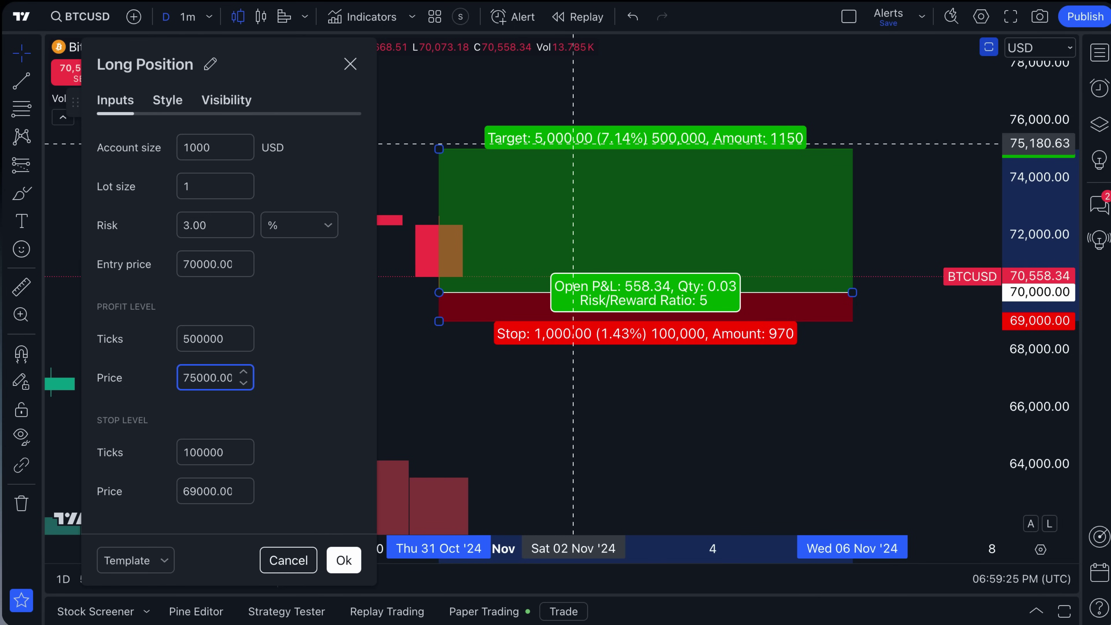
left_click(205, 267)
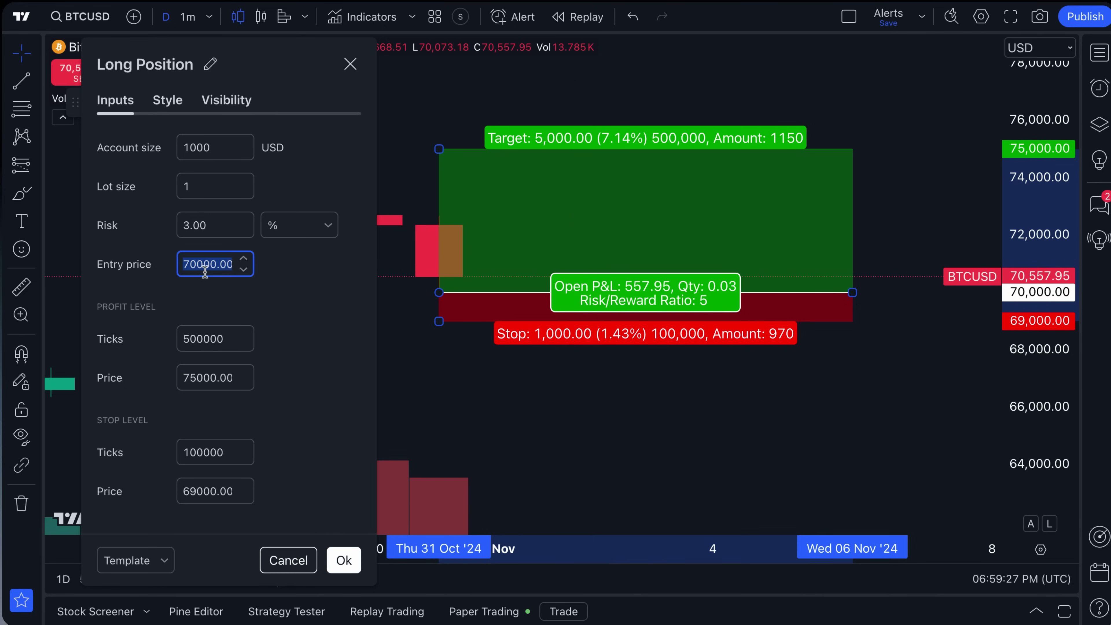
left_click(199, 377)
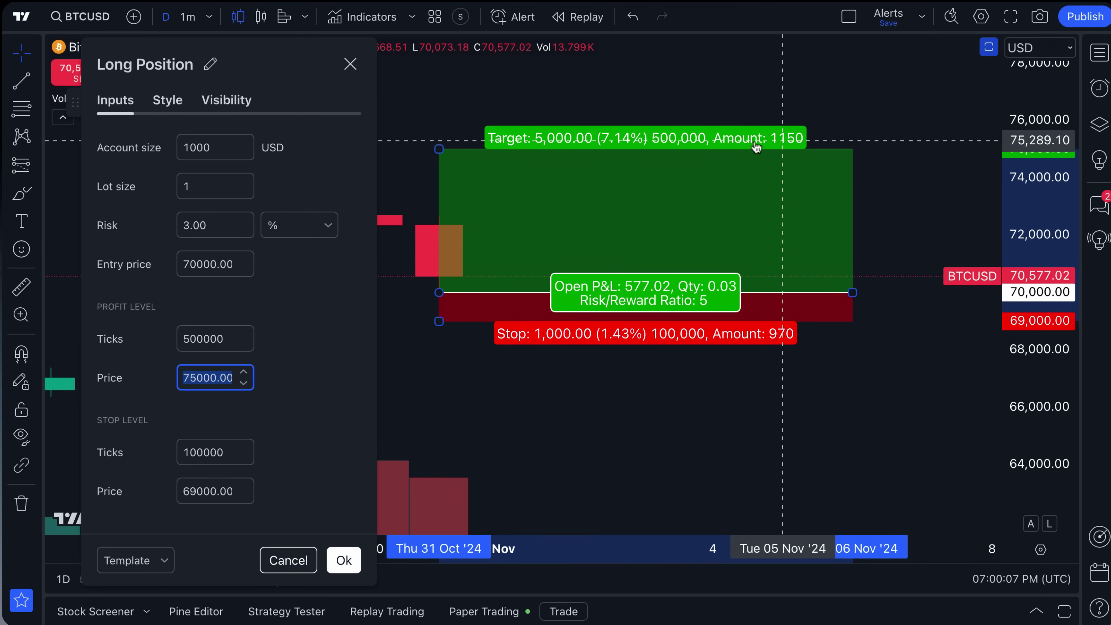
left_click(281, 308)
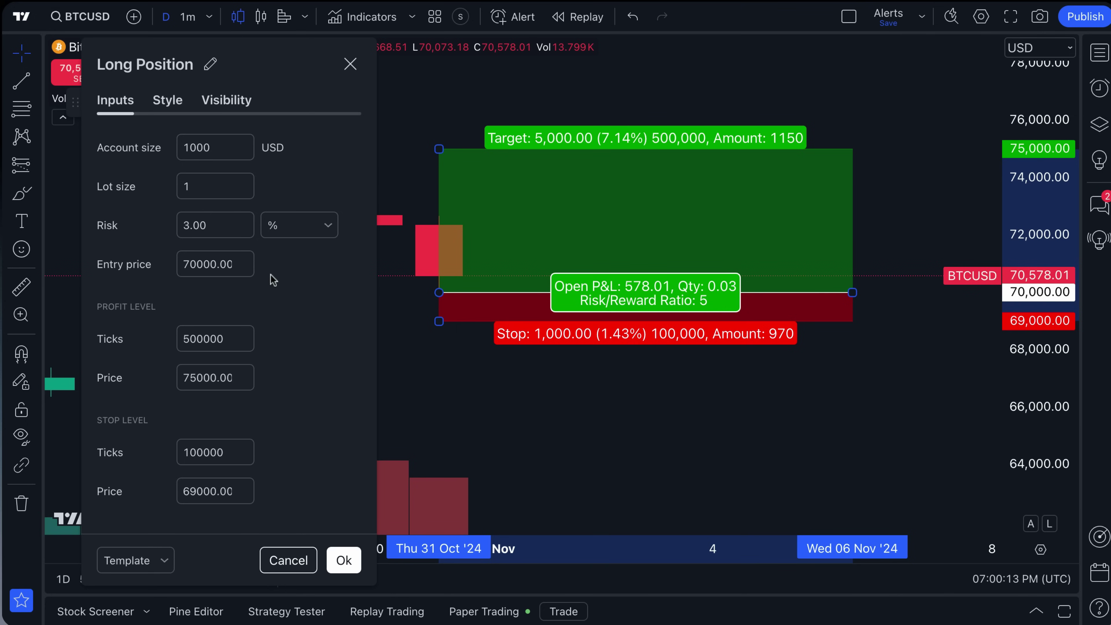
Close the long position's settings and delete the position from the chart
left_click(350, 64)
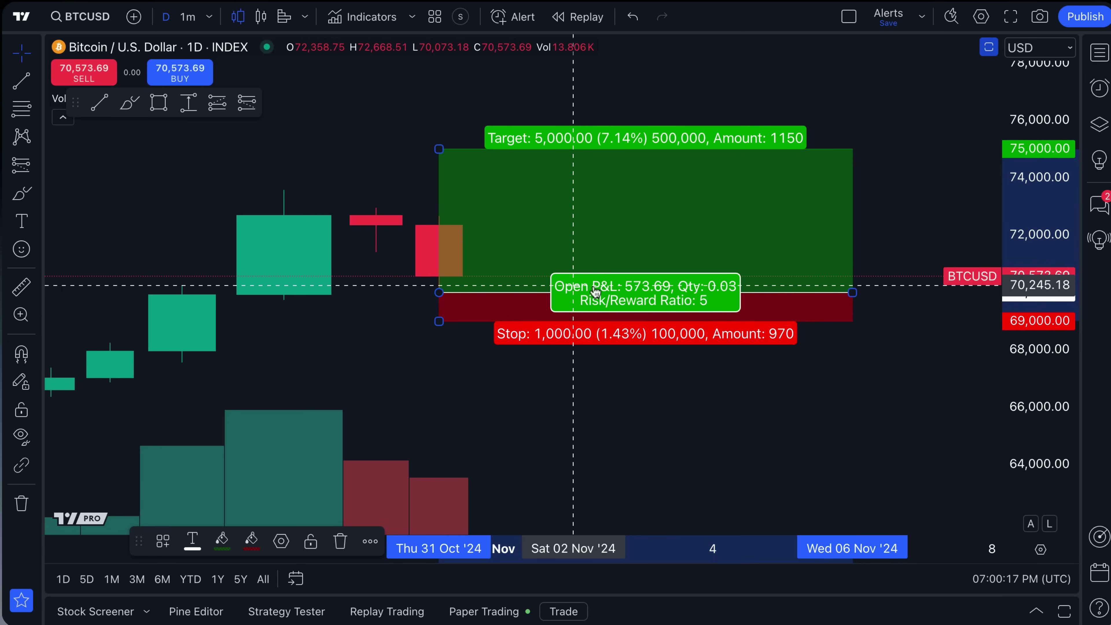
key("Delete")
Turn on automatic and logarithmic scaling for the price axis
scroll(383, 309, "down", 5)
left_click_drag(635, 353, 523, 355)
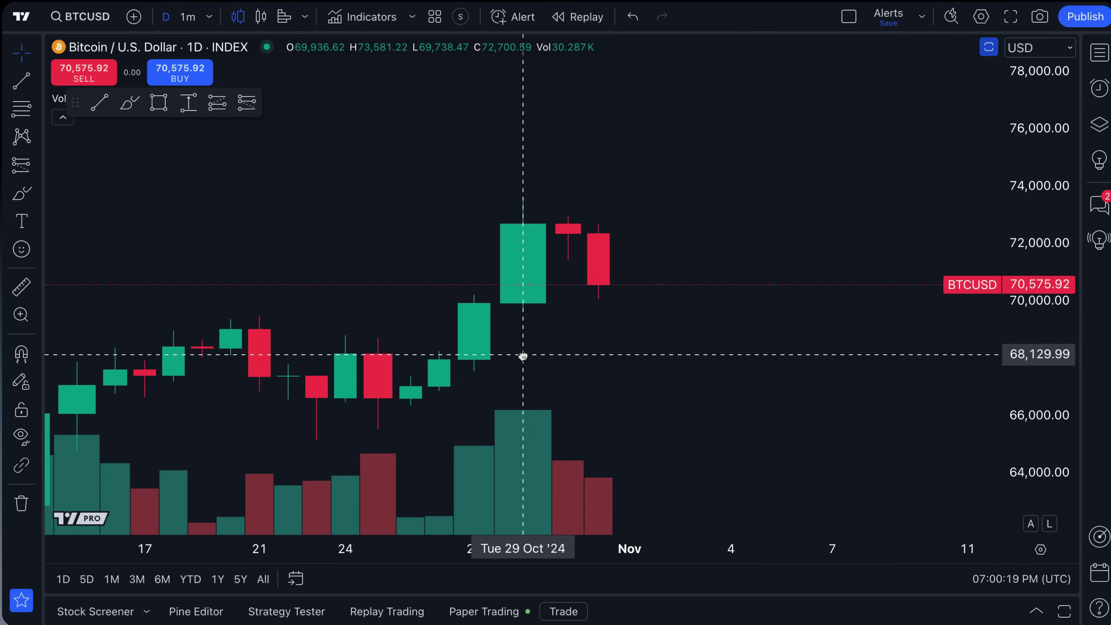
scroll(547, 355, "down", 2)
scroll(577, 355, "right", 2)
left_click_drag(610, 355, 518, 357)
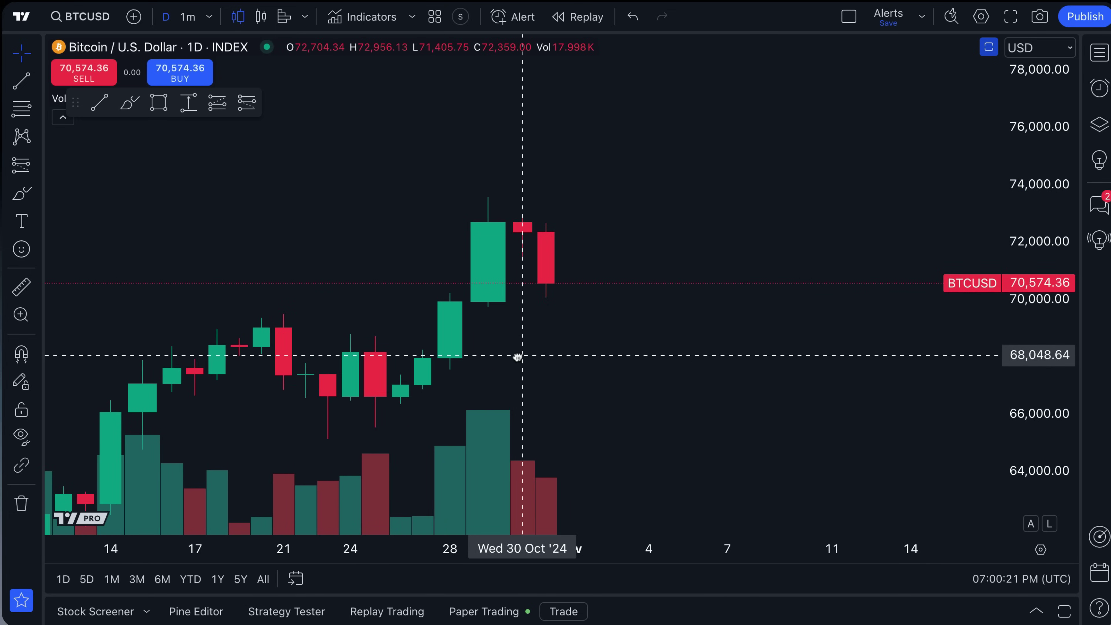
scroll(518, 357, "down", 5)
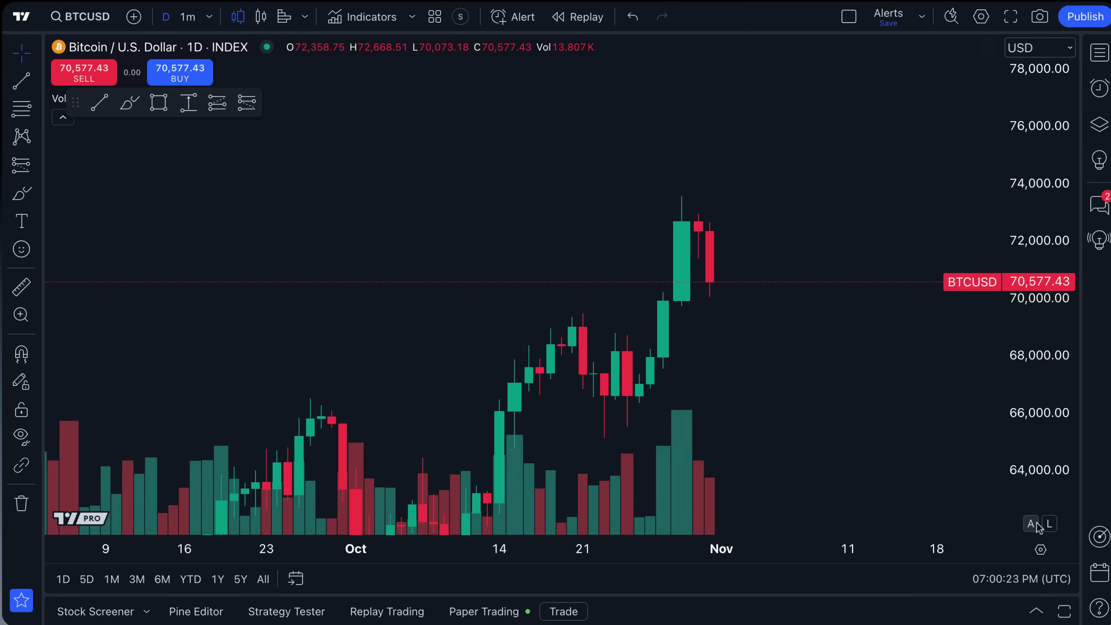
left_click(1031, 524)
left_click(1049, 524)
Draw a rectangle over the highs from 9 March to 2 November 2024, with its upper edge at about 72,340
scroll(741, 370, "up", 5)
left_click_drag(449, 346, 508, 345)
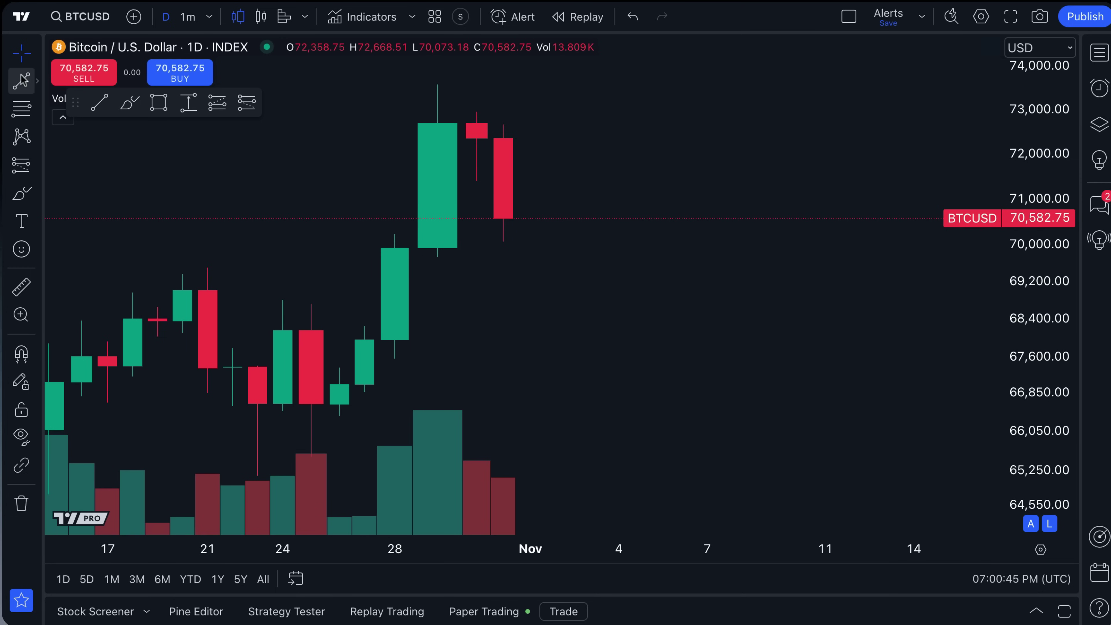
scroll(308, 334, "down", 2)
scroll(308, 334, "down", 5)
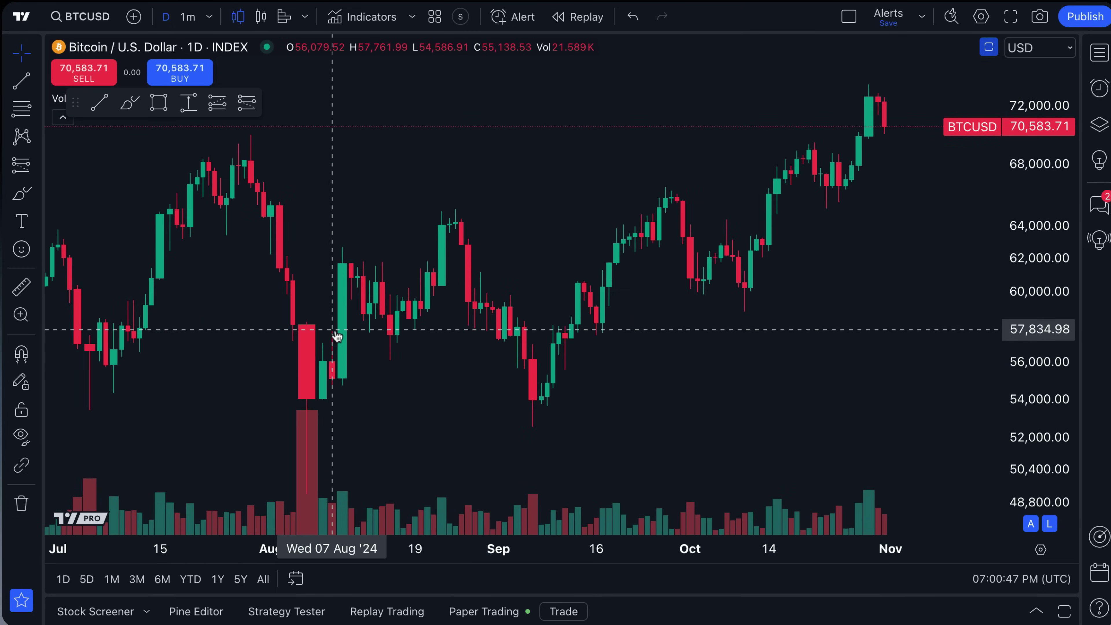
scroll(551, 169, "down", 3)
scroll(513, 178, "right", 2)
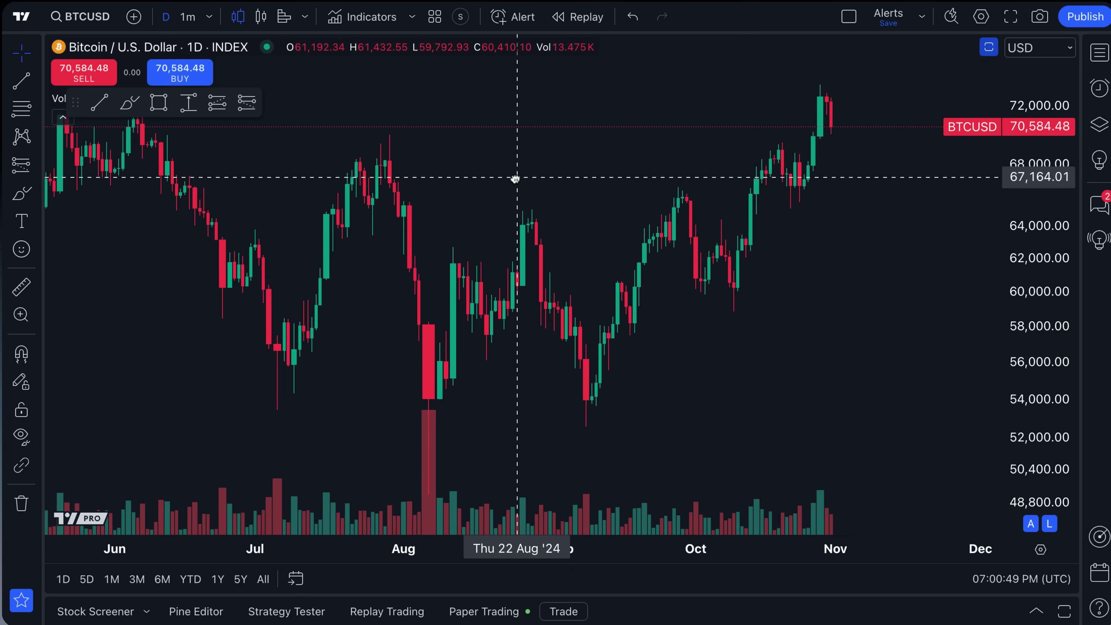
scroll(520, 183, "down", 3)
scroll(519, 183, "down", 5)
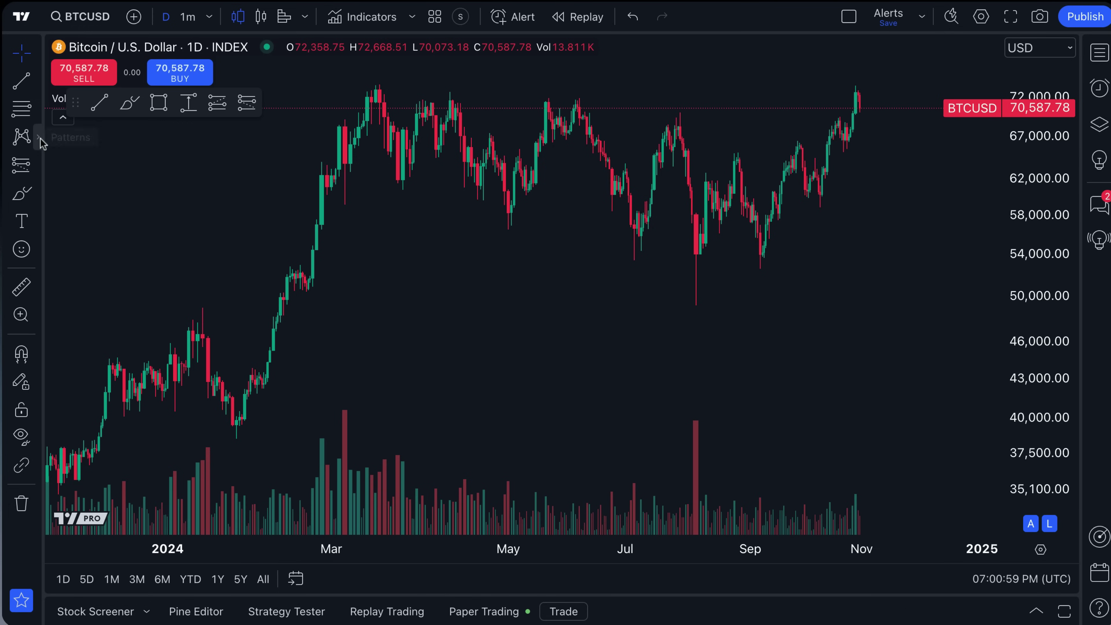
left_click(38, 193)
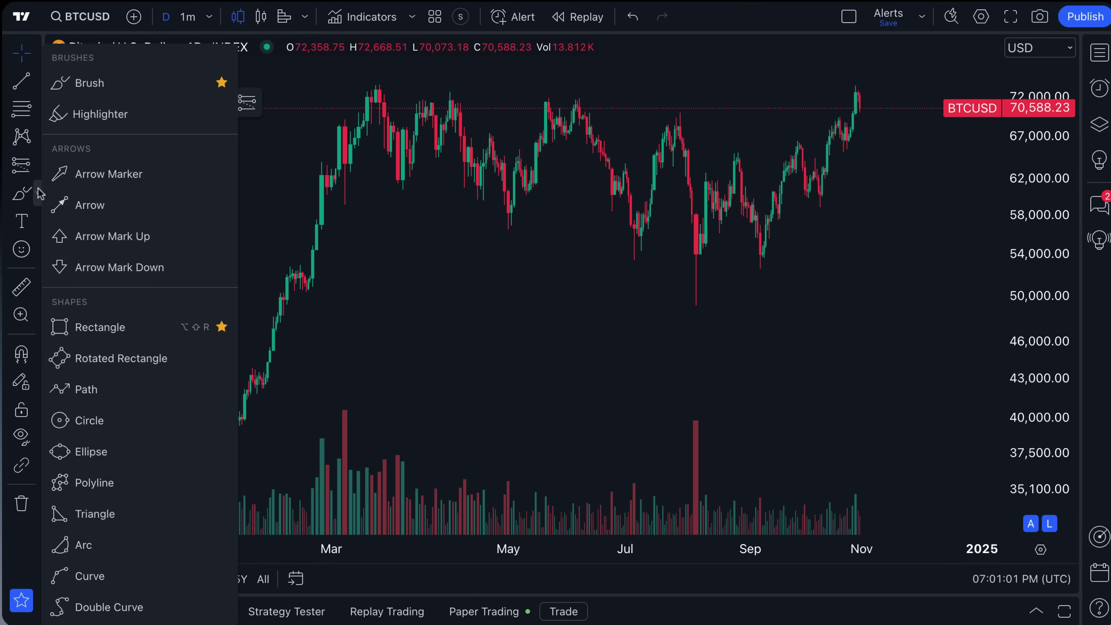
left_click(92, 325)
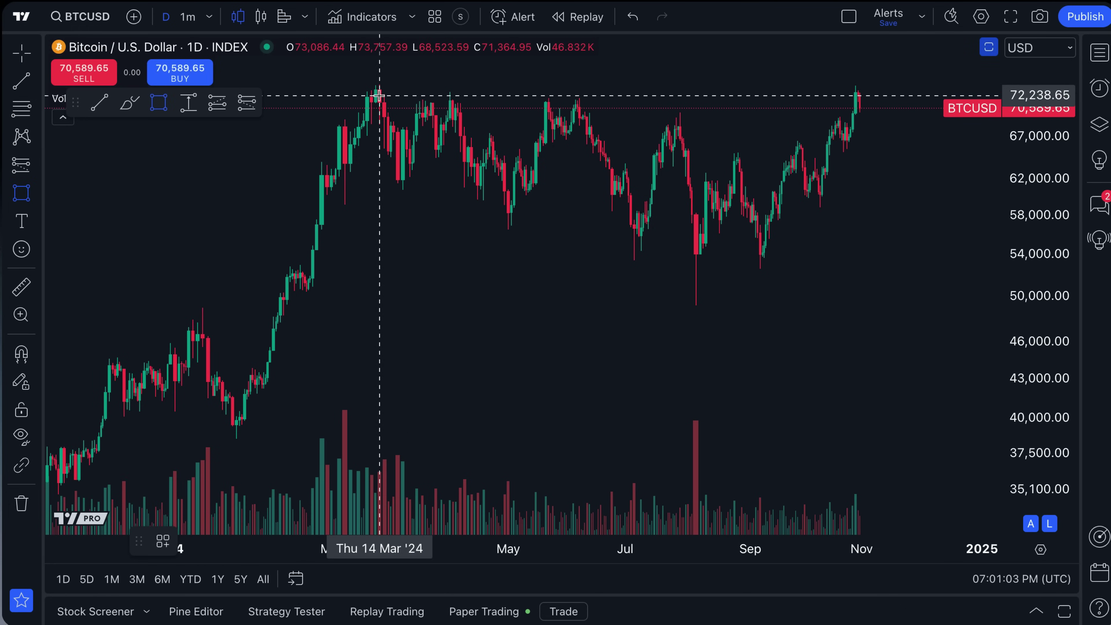
mouse_move(359, 92)
left_mouse_down()
mouse_move(385, 107)
mouse_move(864, 112)
left_mouse_up()
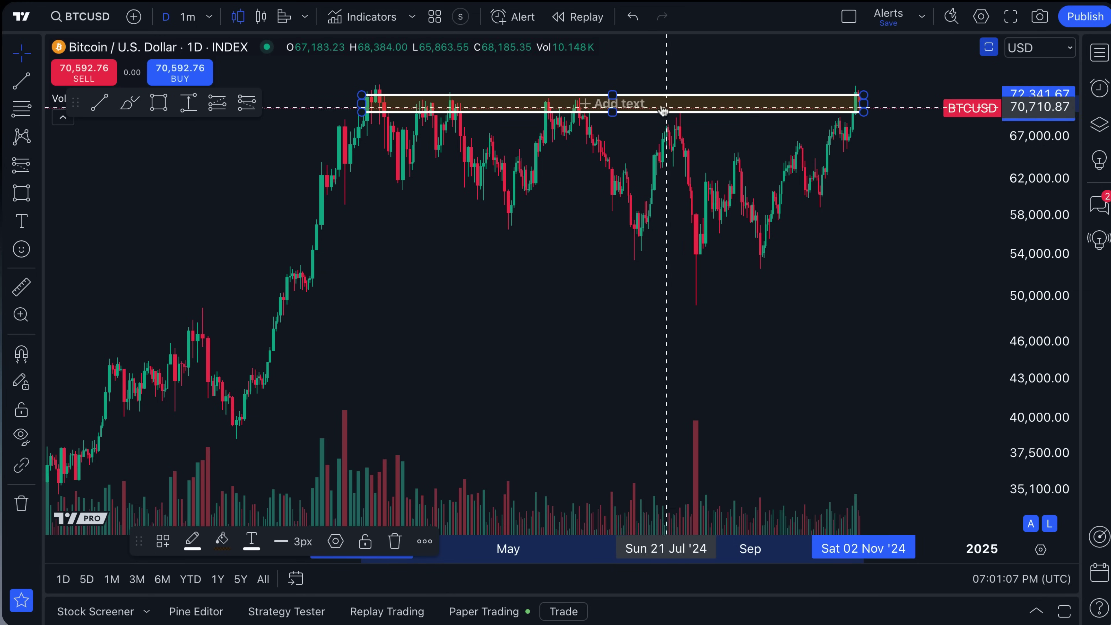
Resize the rectangle to cover the price zone from about 69,925 to 70,668
left_click_drag(612, 94, 609, 107)
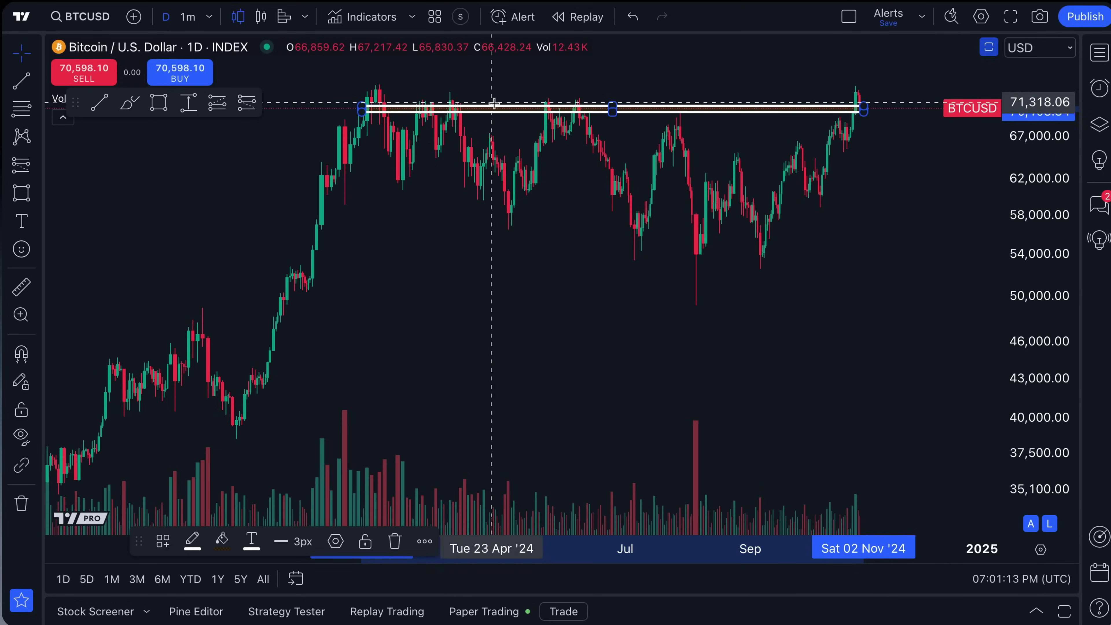
scroll(604, 131, "up", 3)
scroll(607, 141, "up", 6)
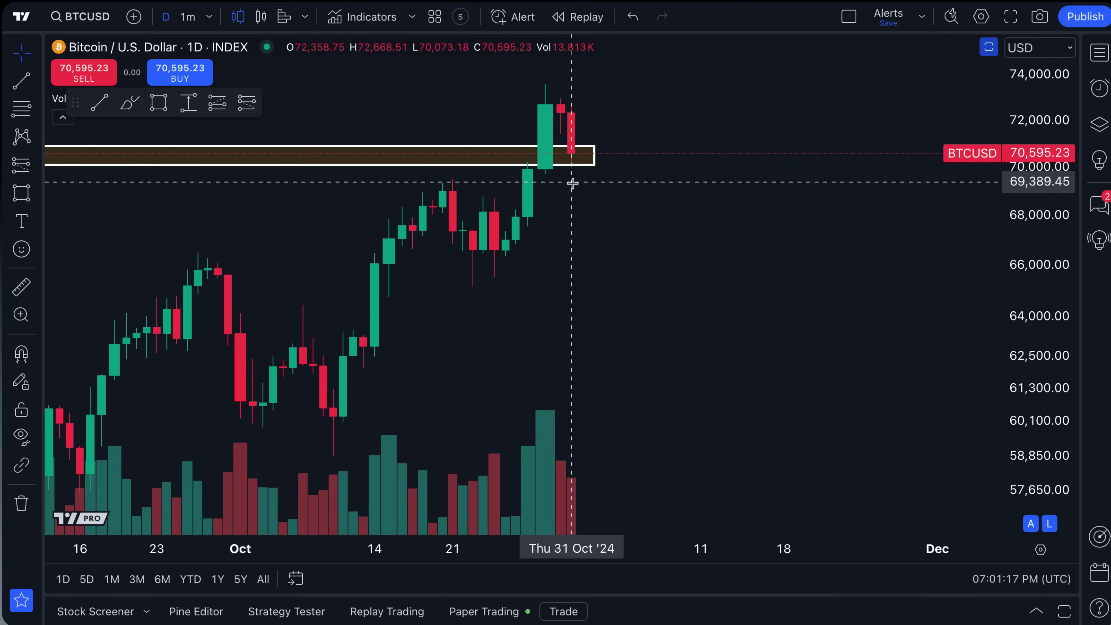
scroll(570, 178, "up", 5)
scroll(700, 263, "left", 5)
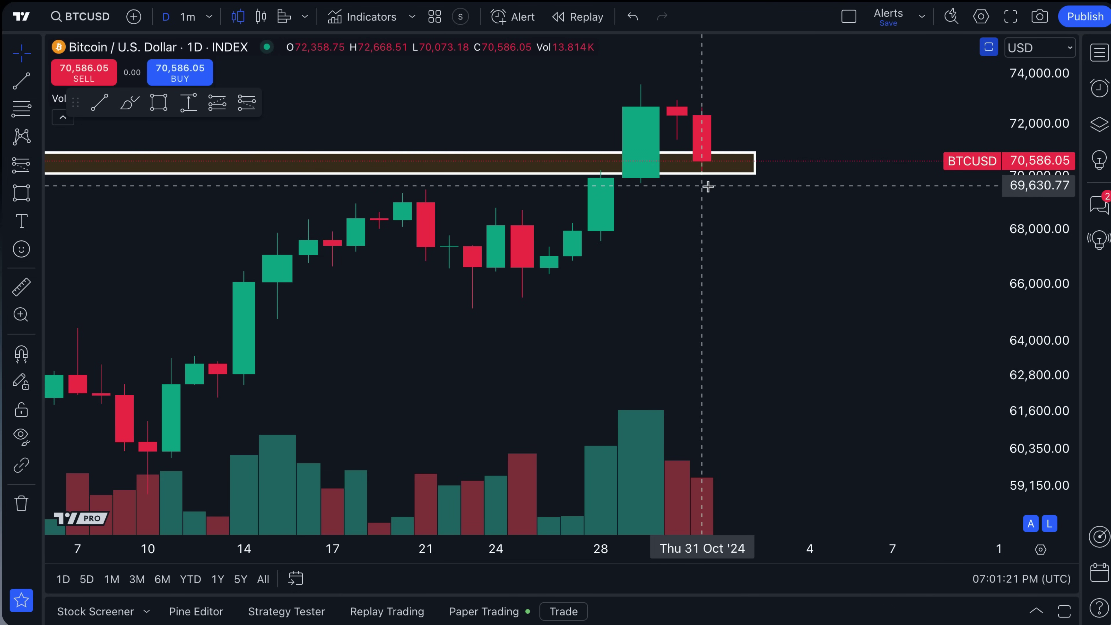
left_click_drag(755, 152, 755, 177)
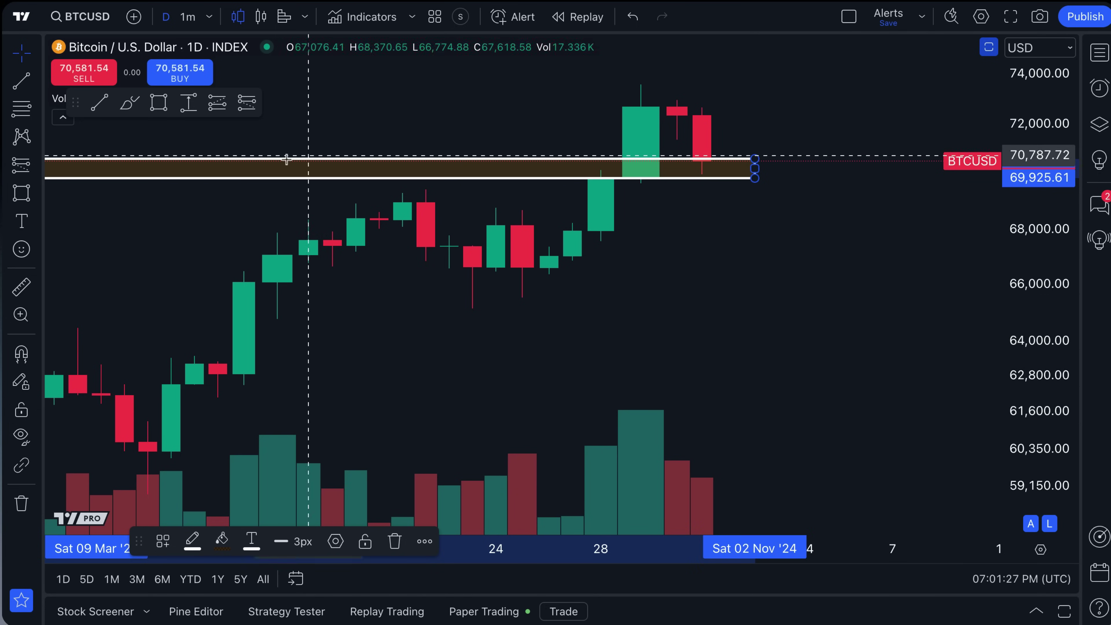
Place a Long Position on the 31 October 2024 candle with its entry at about 70,698, near the rectangle's upper edge
left_click(36, 170)
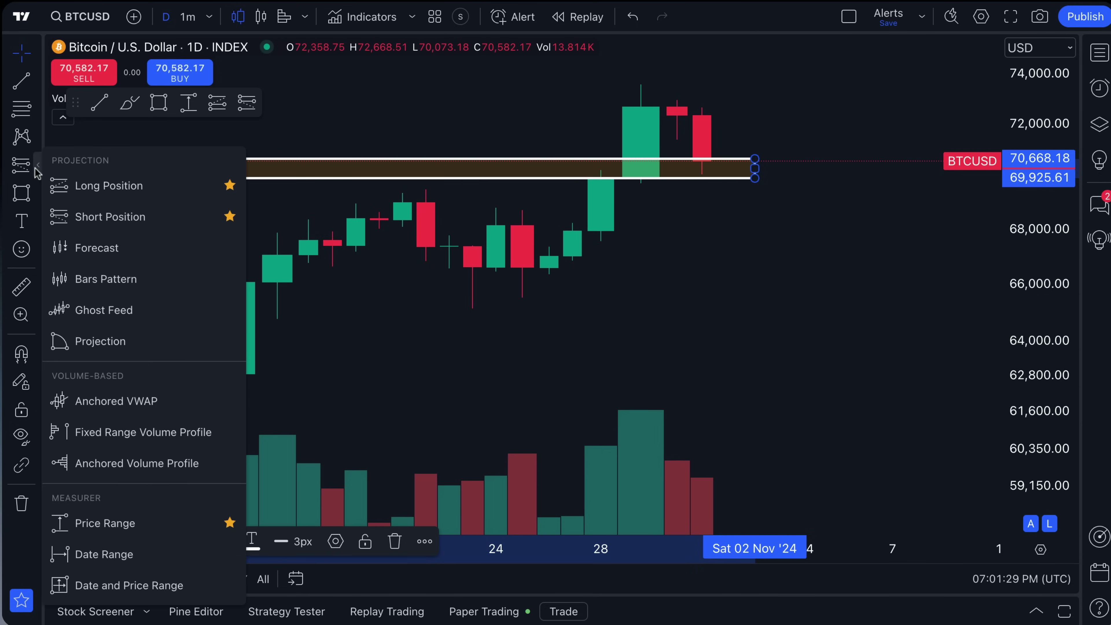
left_click(65, 186)
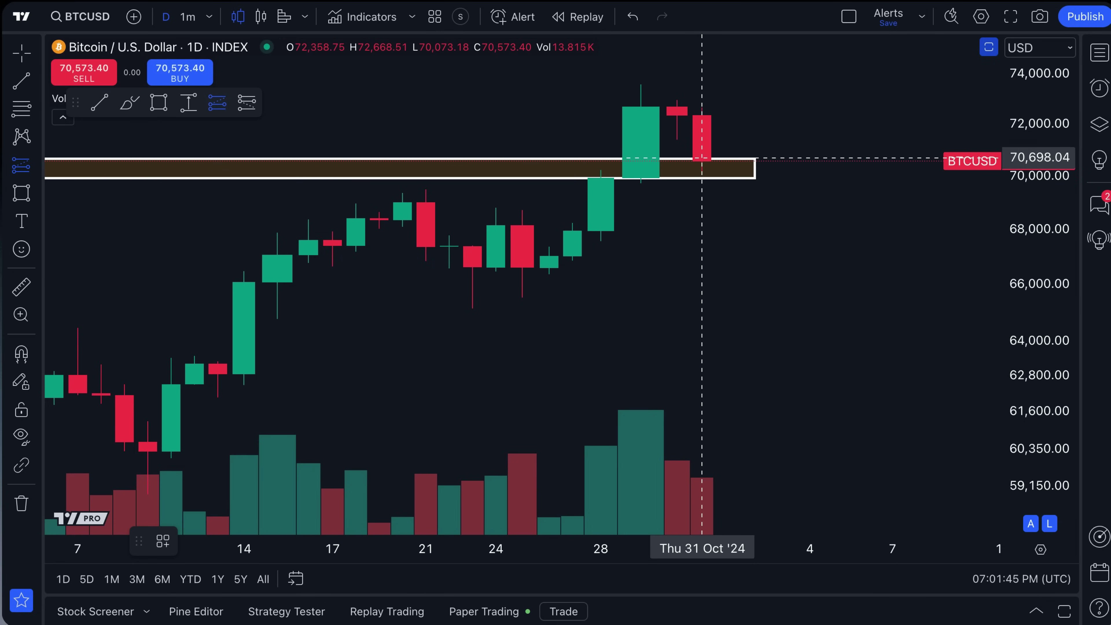
left_click(702, 159)
Raise the long position's stop level to about 69,907, at the rectangle's lower edge
left_click_drag(736, 338, 548, 361)
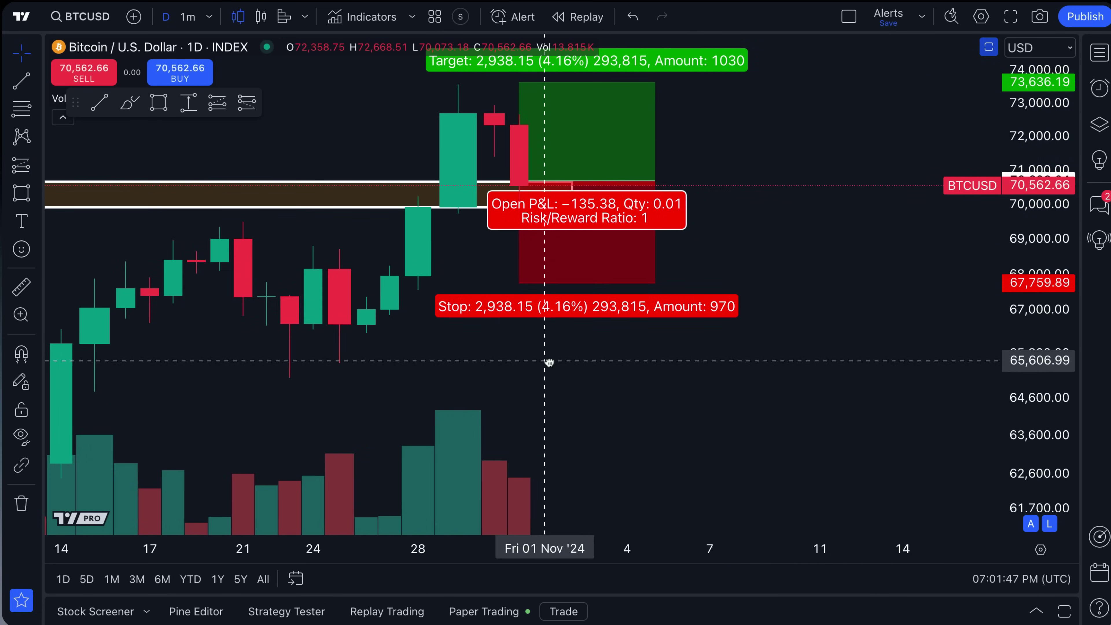
scroll(669, 367, "right", 5)
scroll(674, 357, "up", 3)
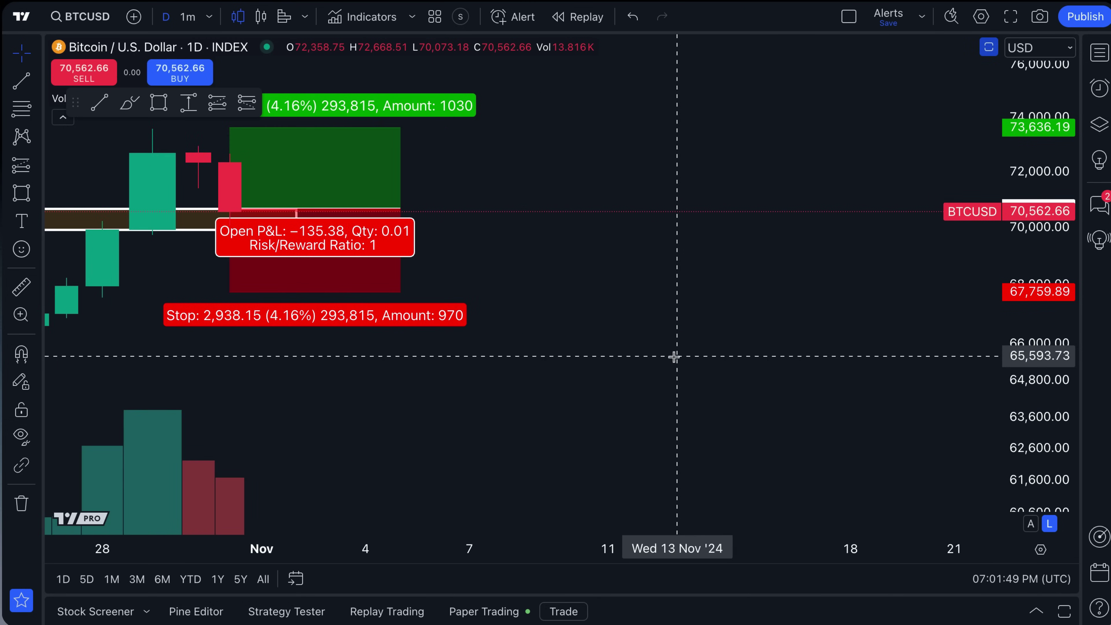
left_click_drag(481, 389, 734, 372)
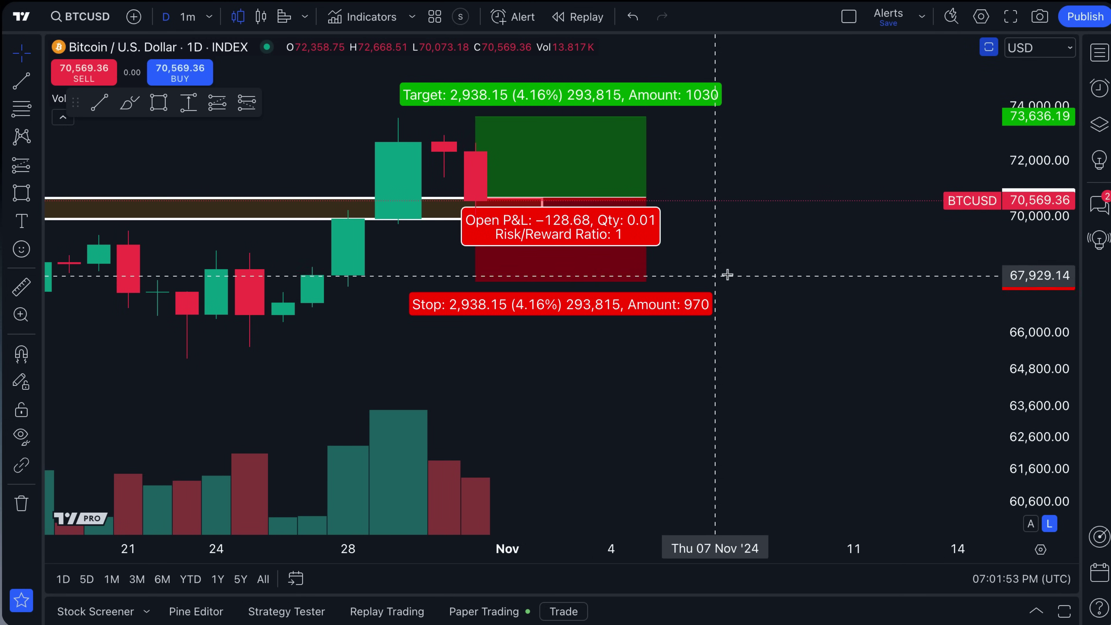
scroll(441, 385, "up", 2)
left_click_drag(441, 385, 881, 377)
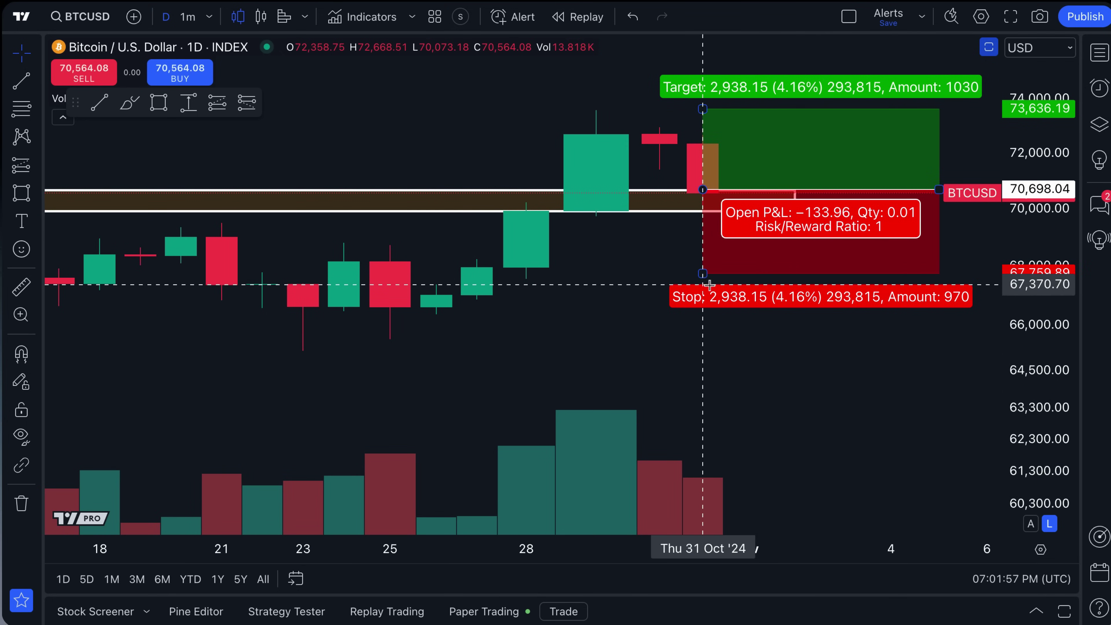
left_click_drag(702, 273, 703, 211)
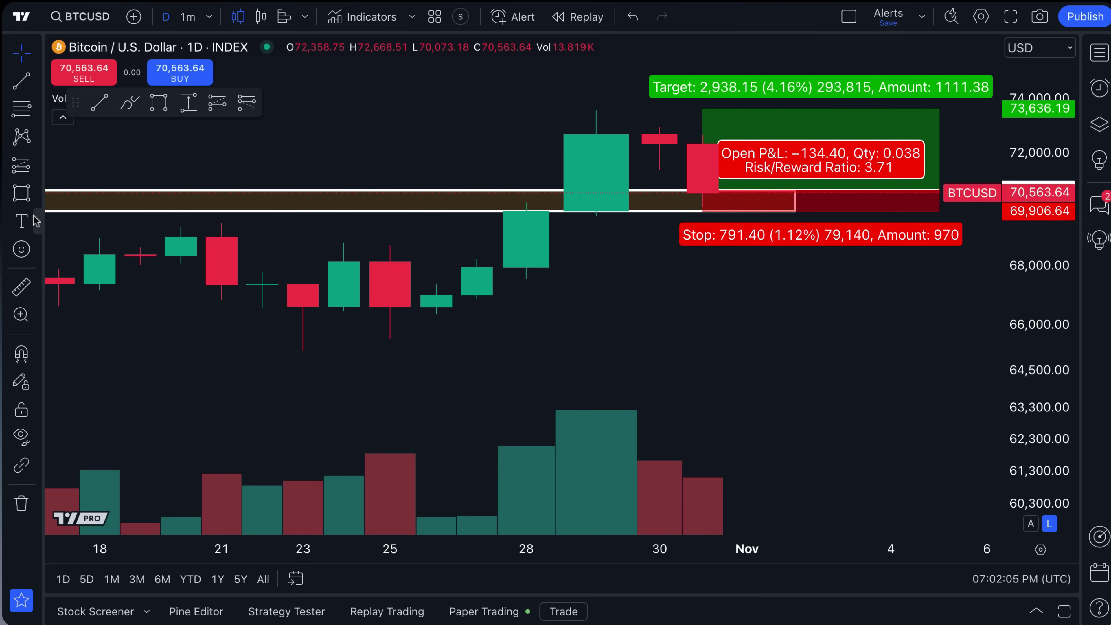
Draw an Arrow Marker from the stop level down to about 68,000 and delete it again
left_click(35, 221)
left_click(65, 112)
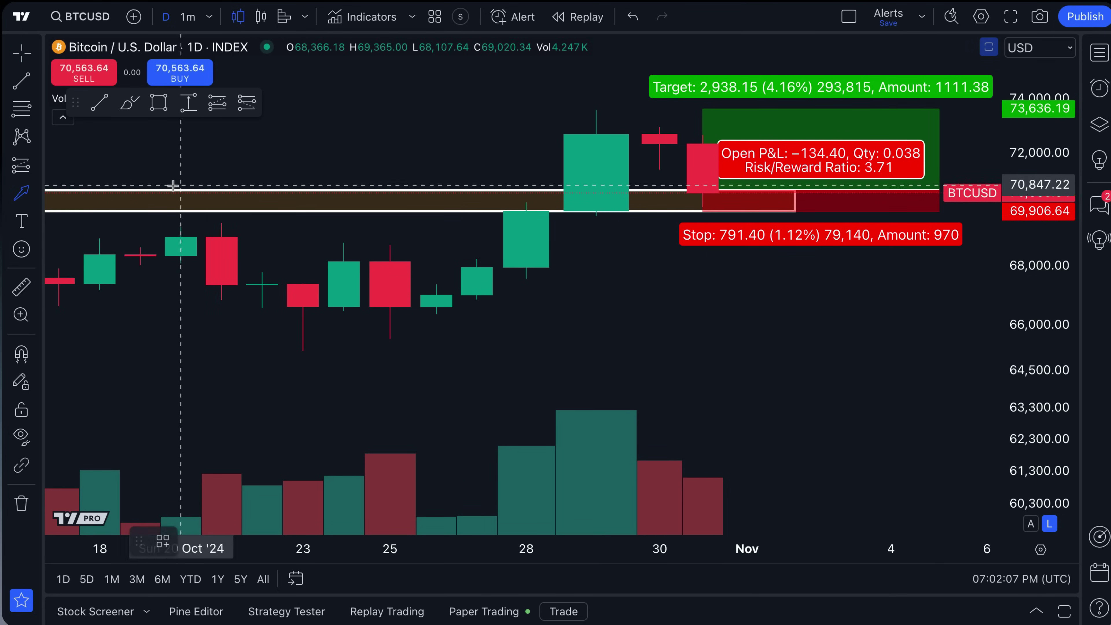
left_click_drag(704, 213, 747, 268)
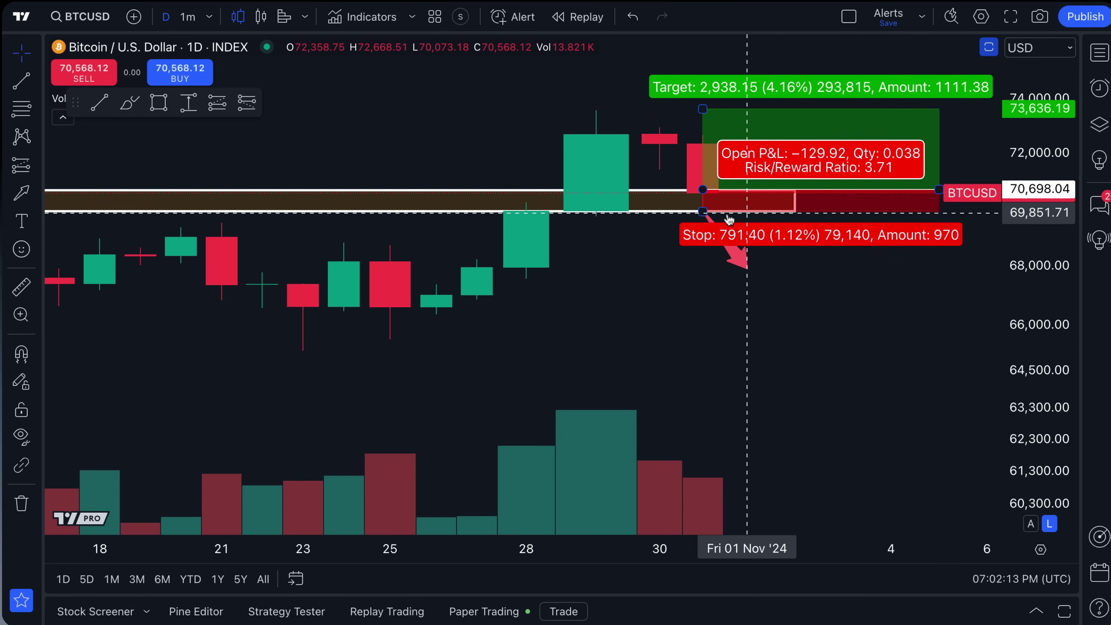
left_click(744, 268)
key("Delete")
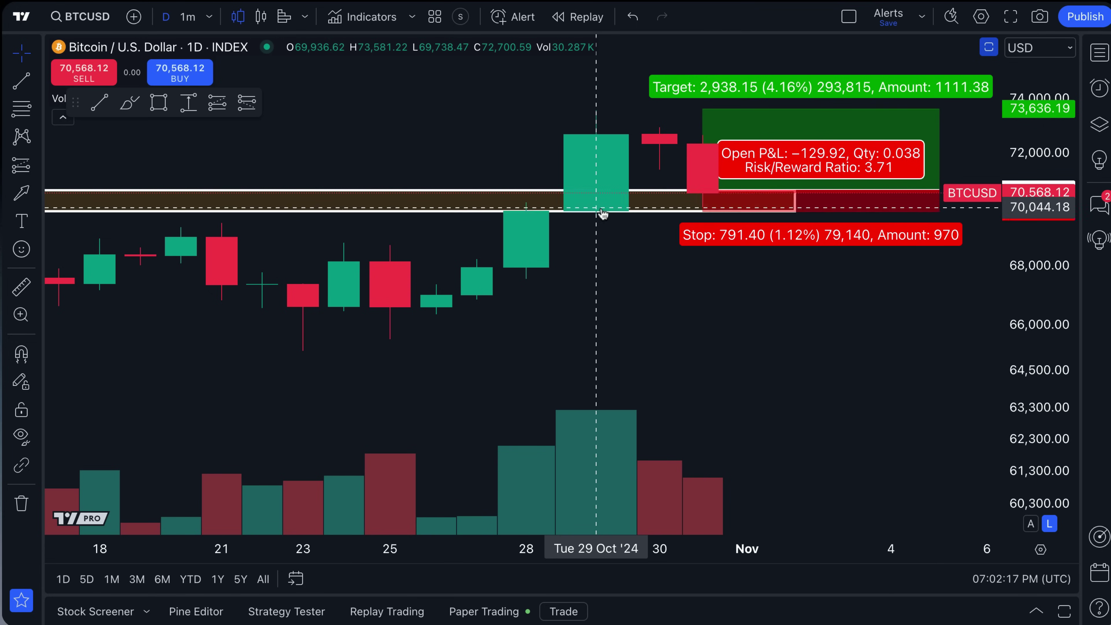
Raise the upper edge of the price zone rectangle to about 73,750, just above the March and October 2024 highs
left_click_drag(664, 245, 467, 301)
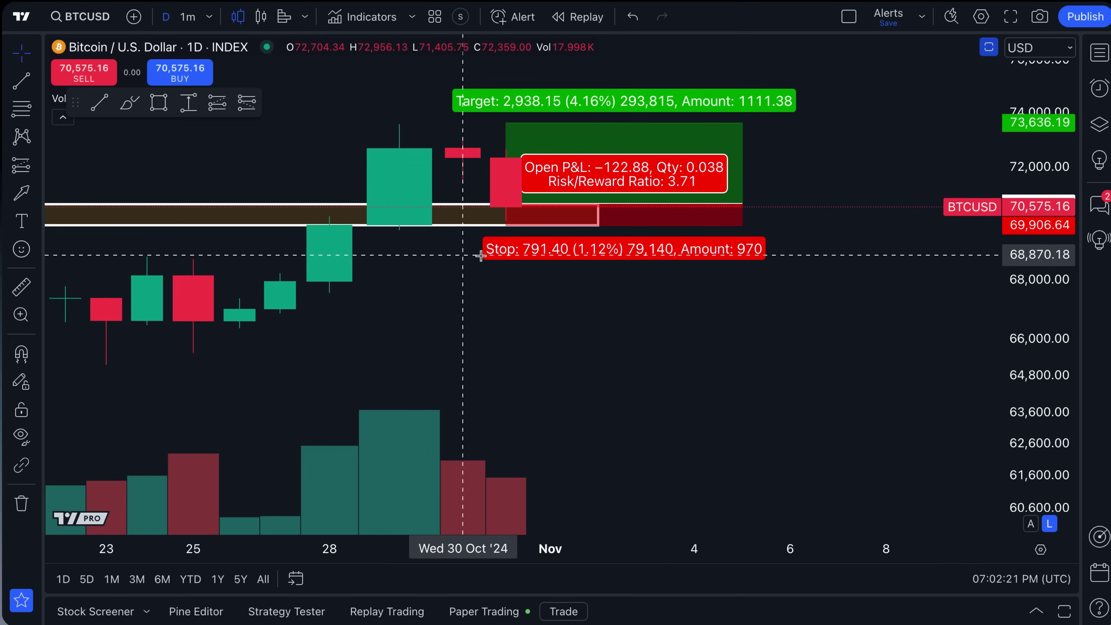
left_click(508, 161)
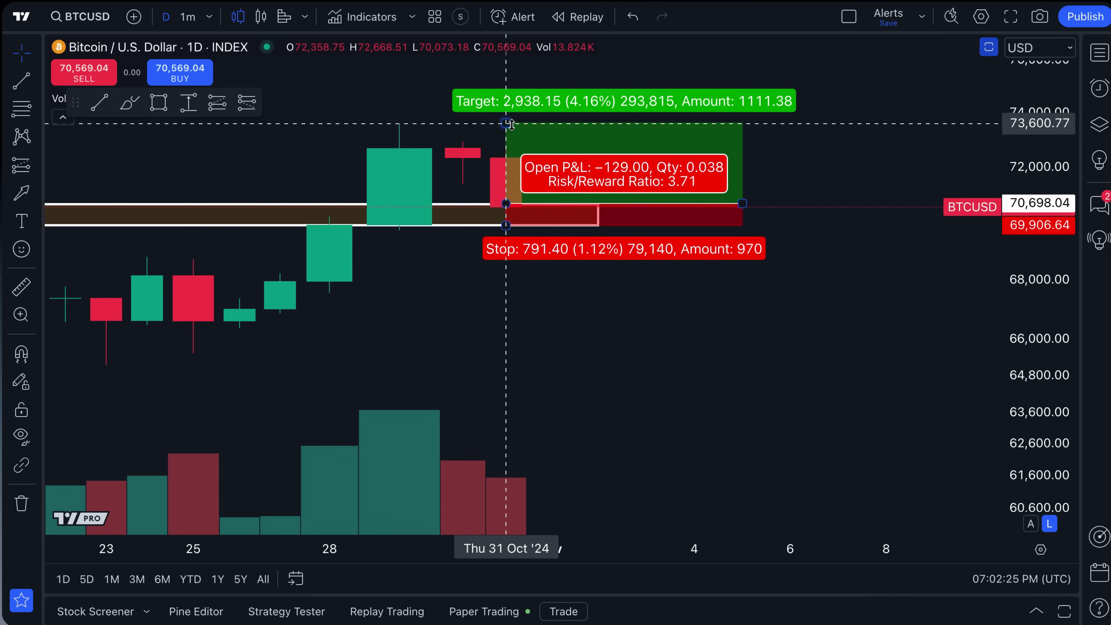
scroll(524, 155, "down", 10)
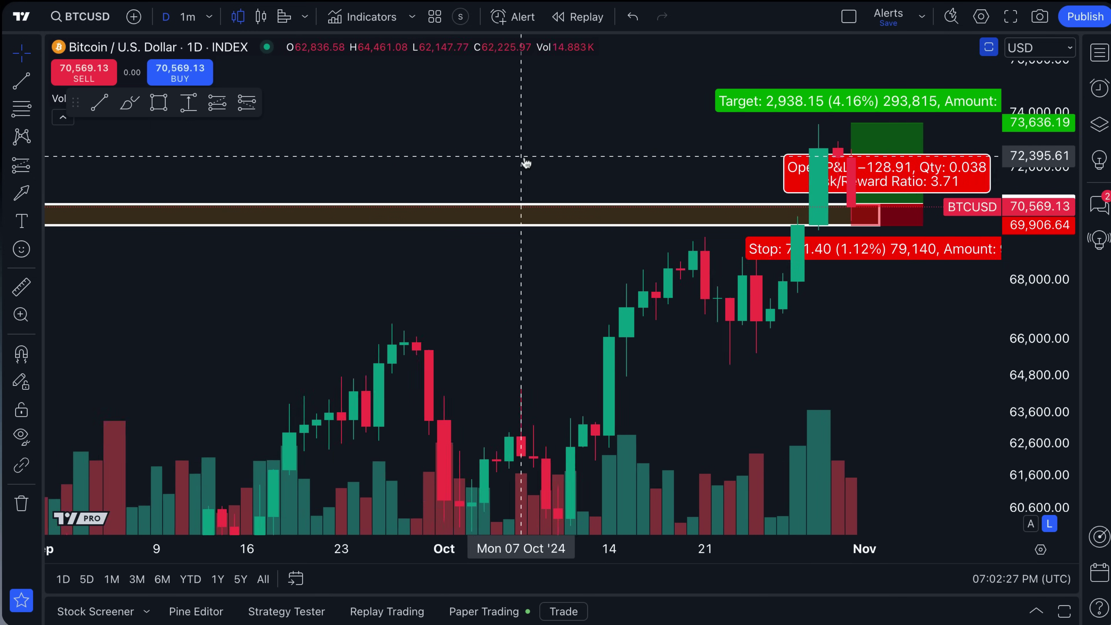
scroll(524, 156, "down", 10)
left_click_drag(743, 159, 587, 159)
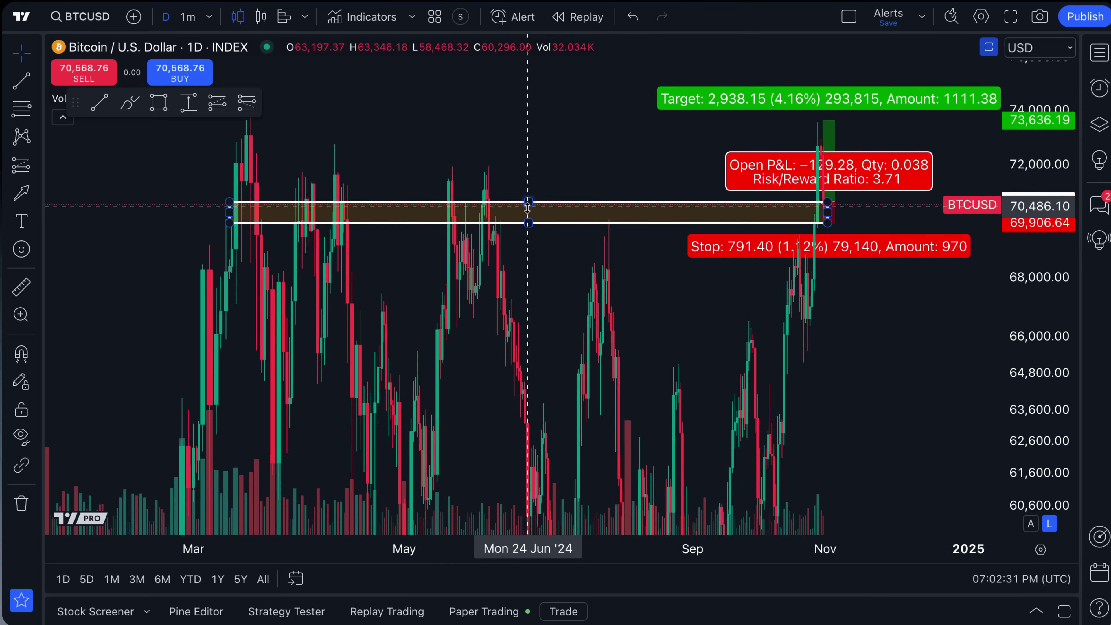
left_click_drag(528, 203, 528, 136)
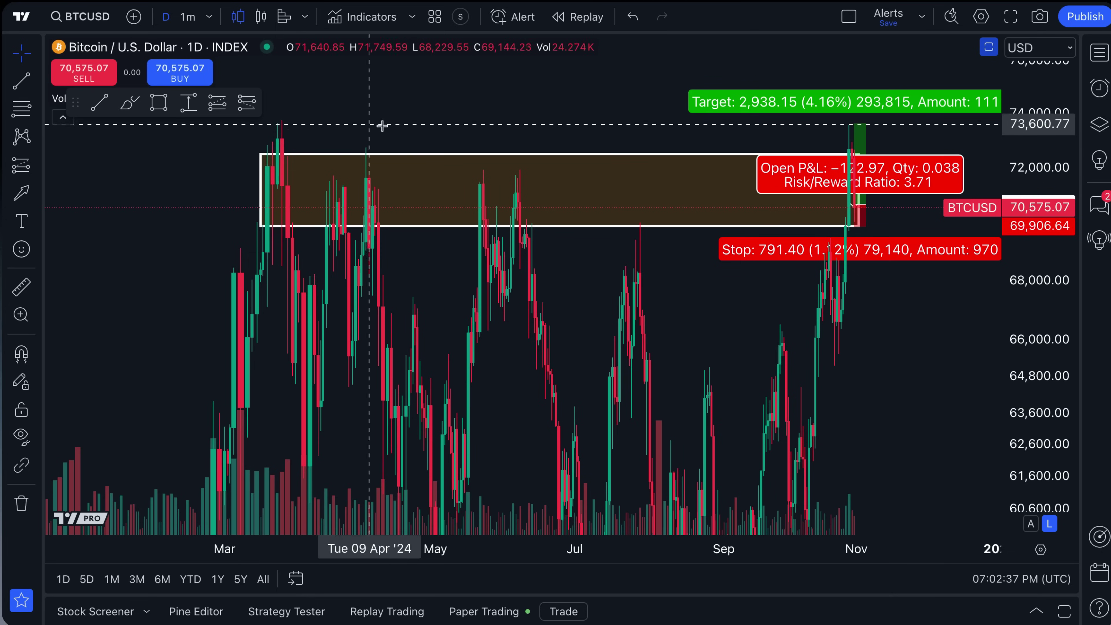
left_click_drag(559, 153, 528, 106)
Raise the long position's target level to about 73,746, at the rectangle's upper edge
scroll(563, 176, "right", 5)
scroll(563, 176, "up", 5)
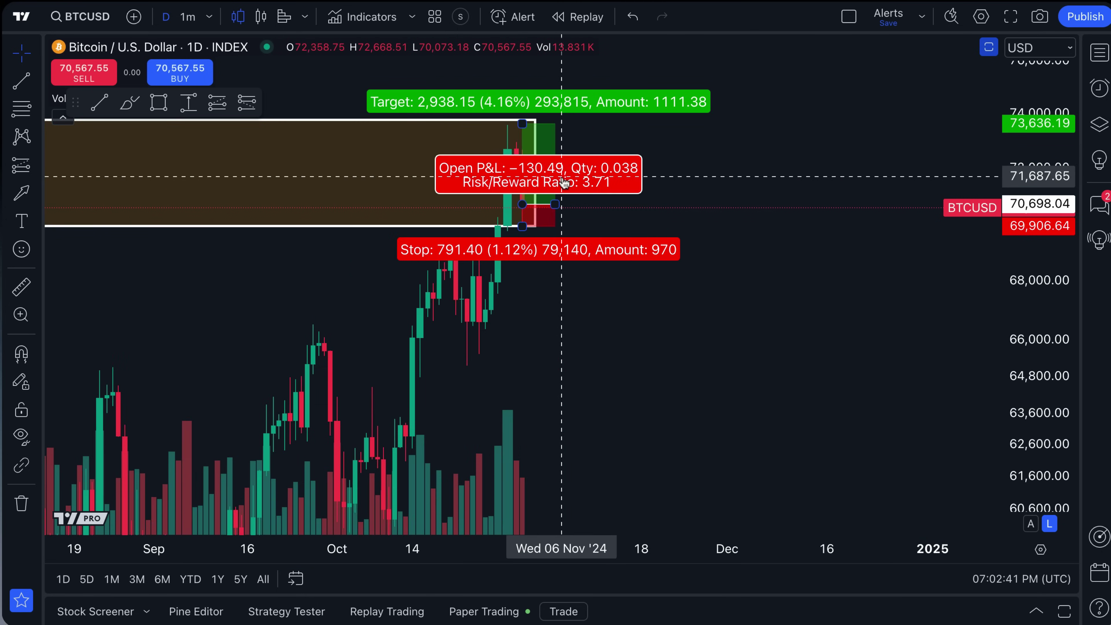
left_click_drag(521, 194, 918, 227)
scroll(564, 267, "up", 5)
scroll(700, 306, "left", 5)
scroll(700, 320, "up", 5)
scroll(530, 323, "left", 5)
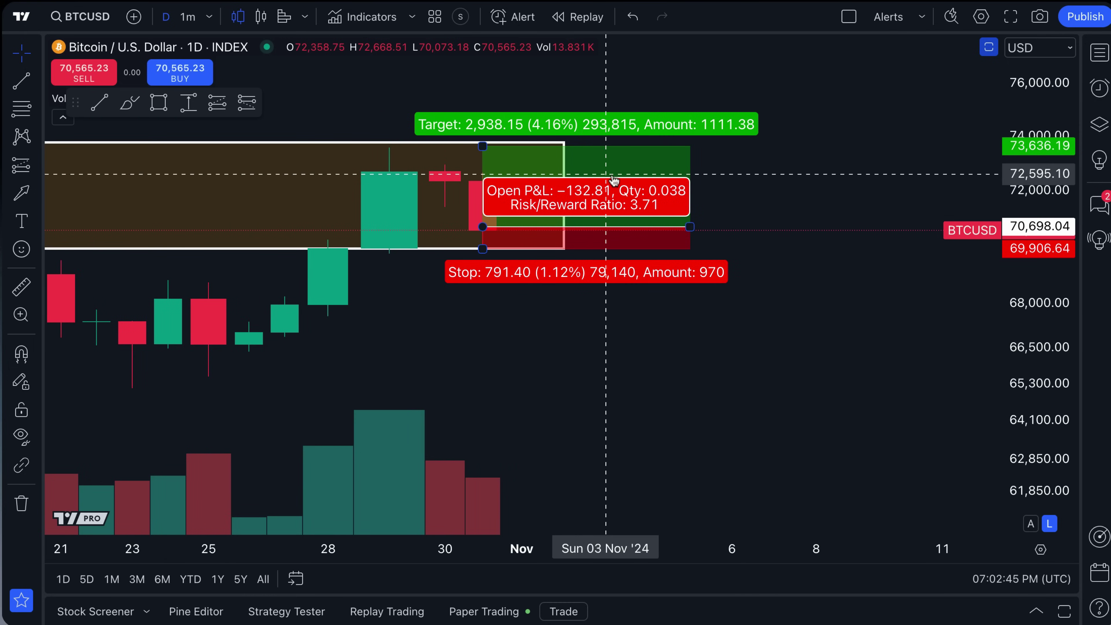
left_click_drag(482, 146, 483, 144)
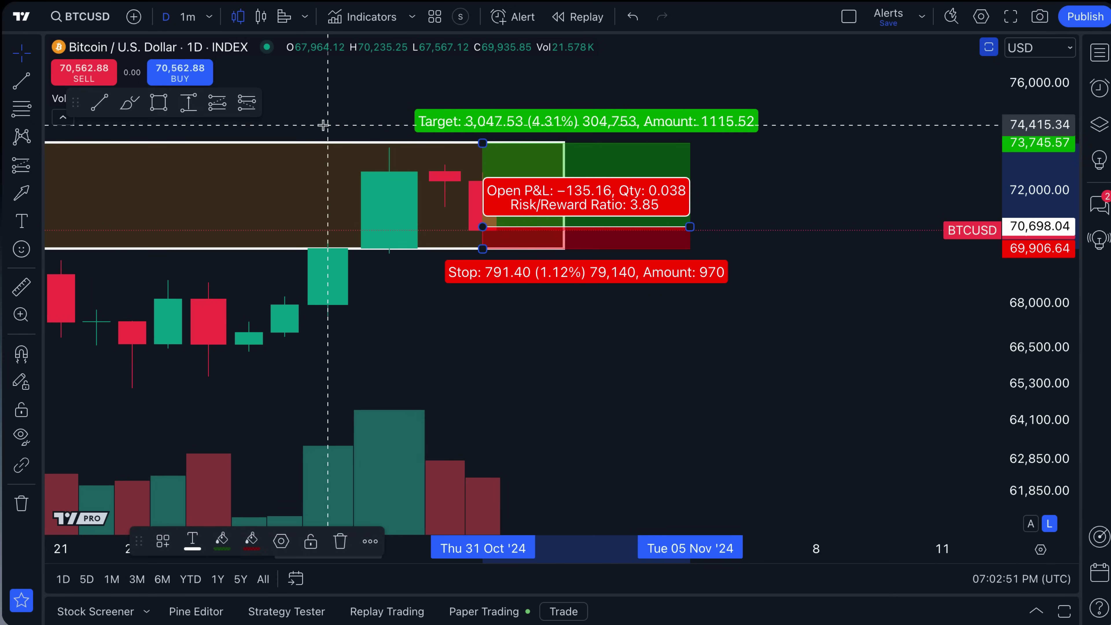
Draw an Arrow Marker above the 29 October candle from about 75,121 down to 73,688 and delete it again
left_click(21, 193)
left_click_drag(390, 117, 389, 144)
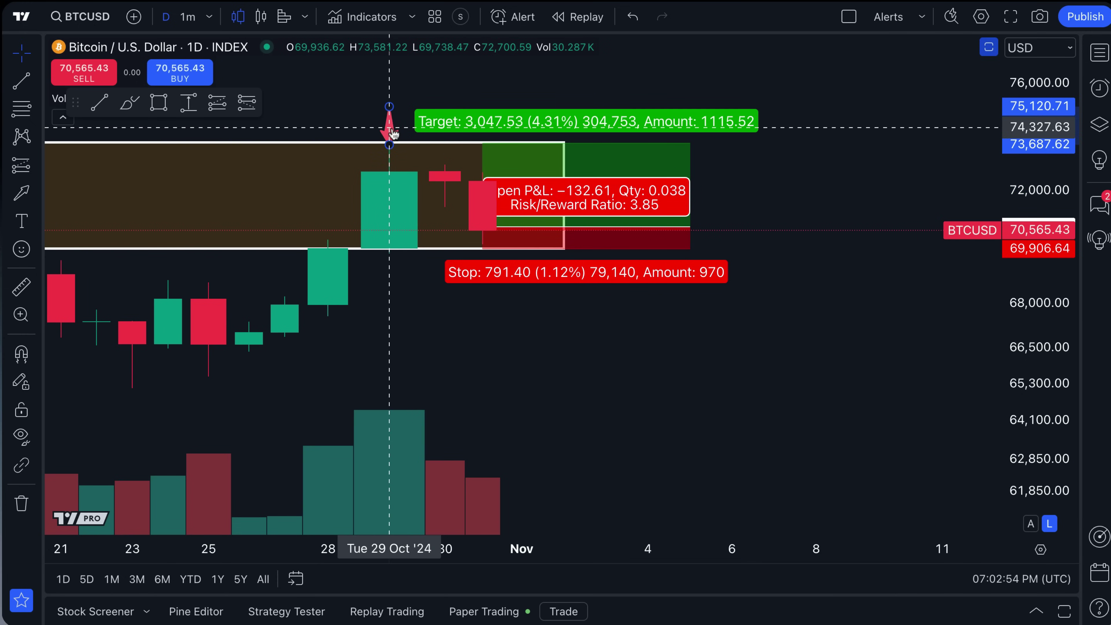
key("Delete")
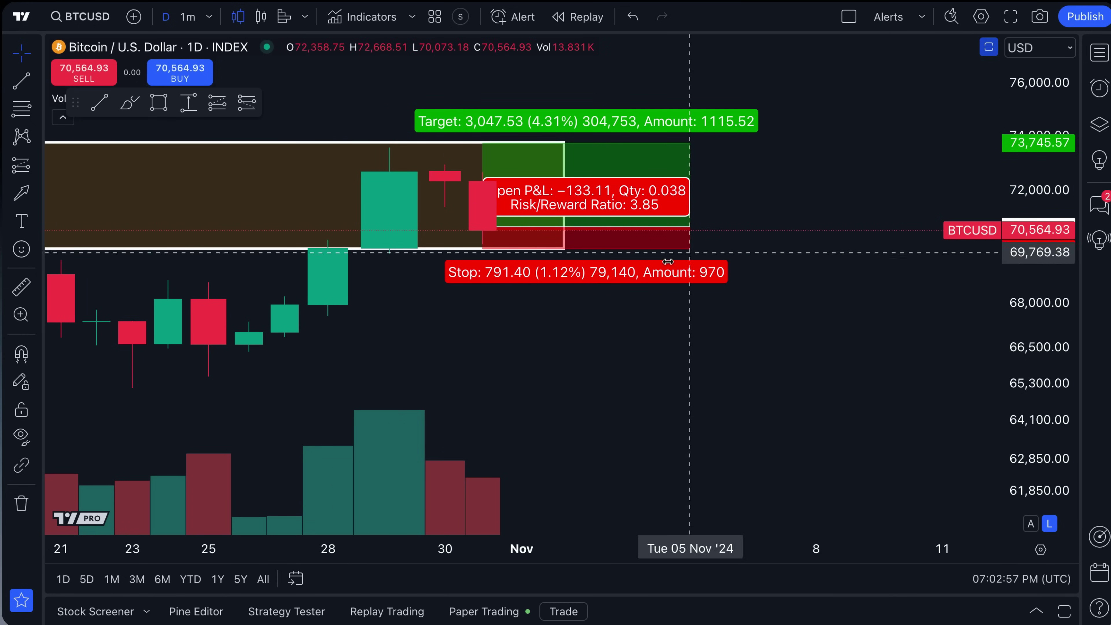
Examine the long position's account size, lot size, risk and price level settings, and close them without changes
scroll(612, 323, "up", 3)
left_click(532, 248)
left_click(532, 245)
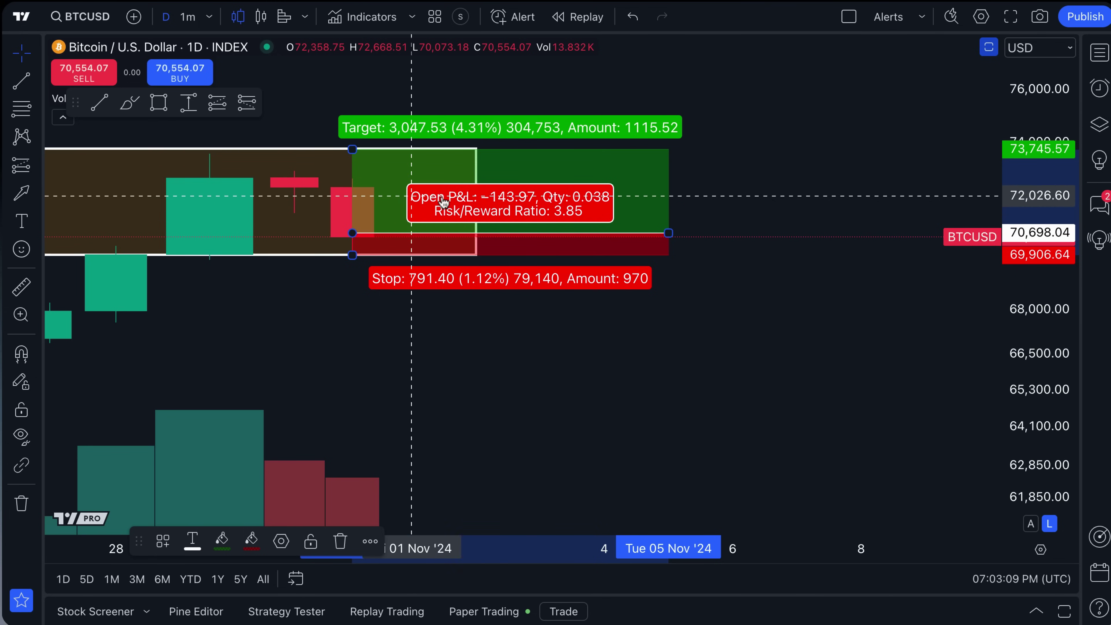
double_click(586, 209)
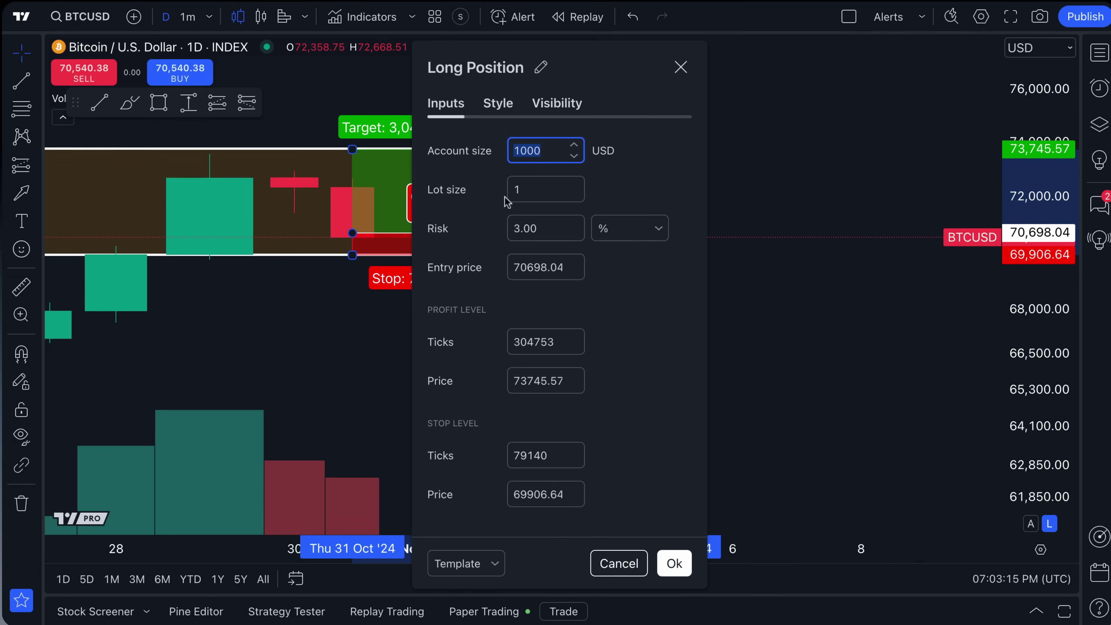
left_click(530, 151)
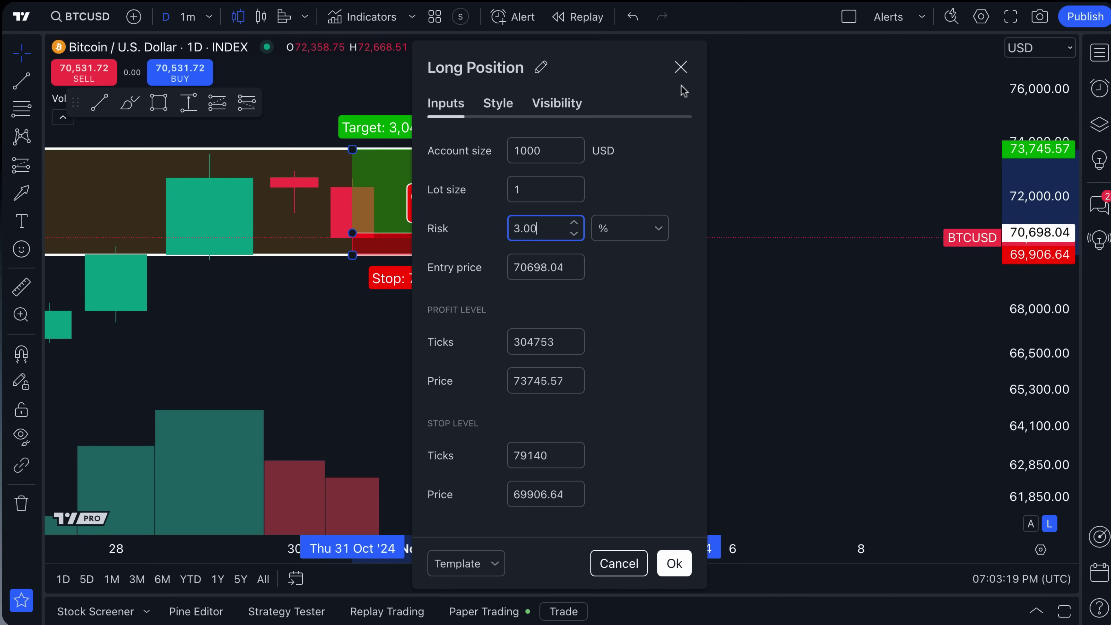
left_click(681, 67)
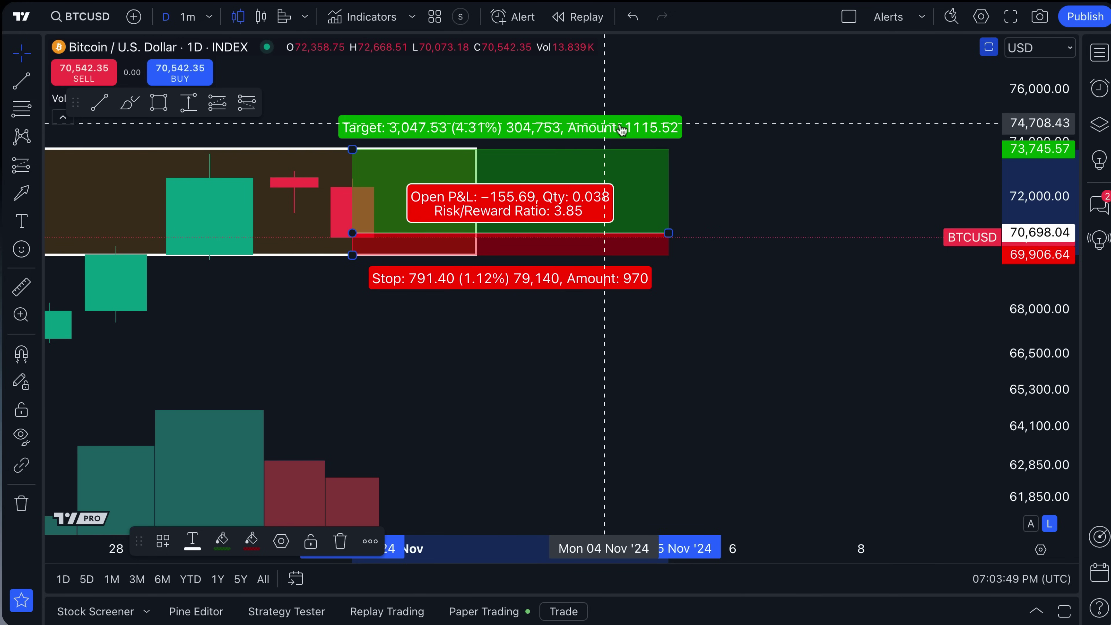
double_click(608, 136)
left_click(679, 70)
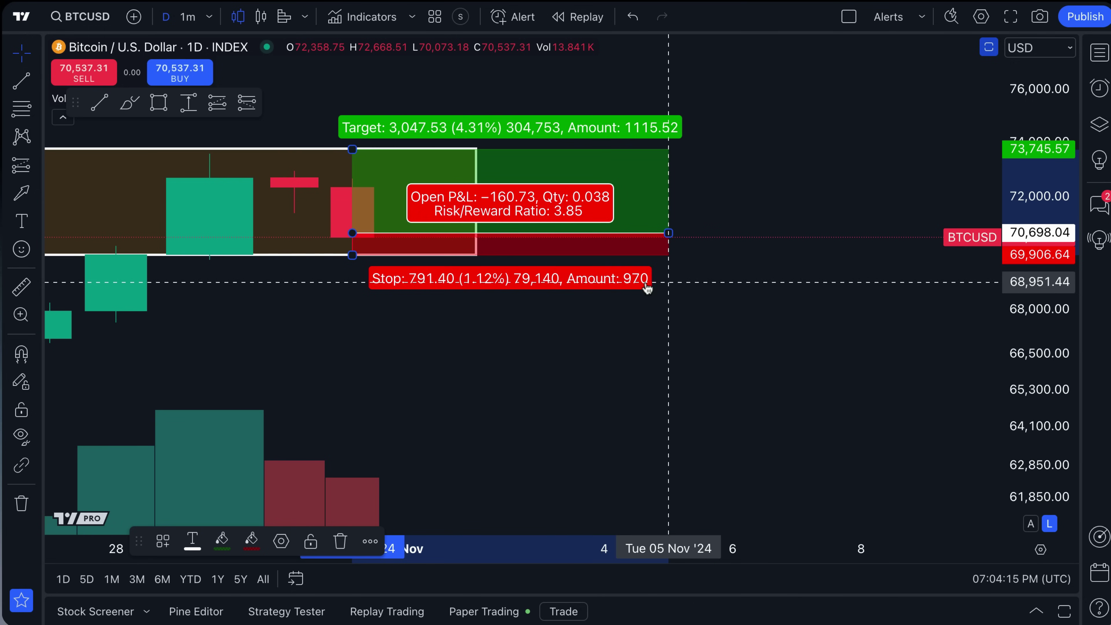
left_click(579, 321)
scroll(489, 321, "left", 2)
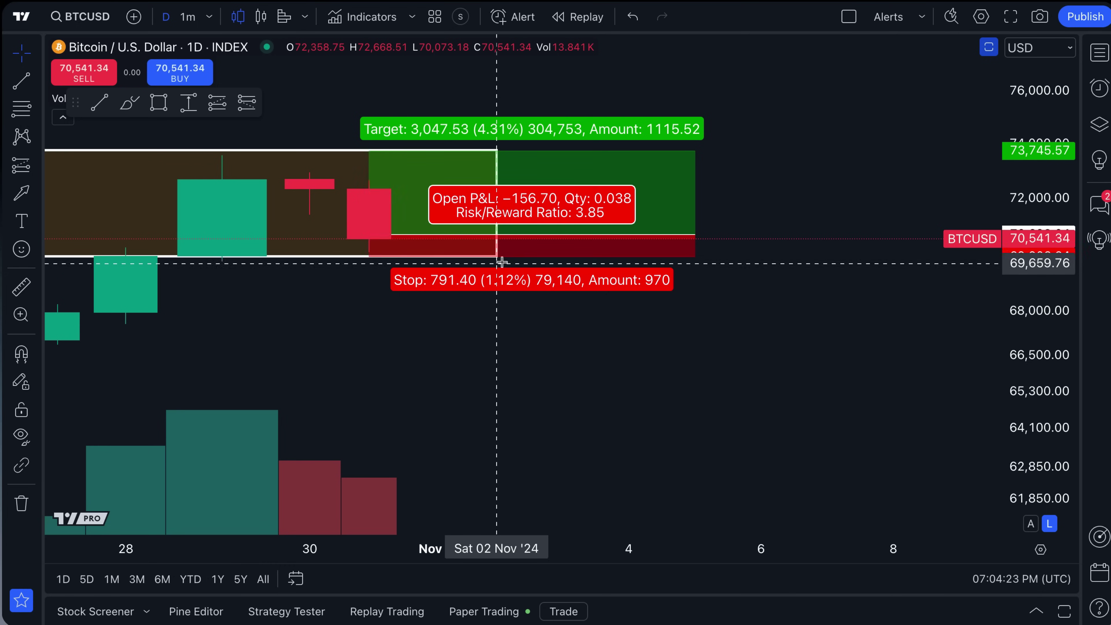
scroll(602, 399, "up", 3)
scroll(485, 377, "down", 4)
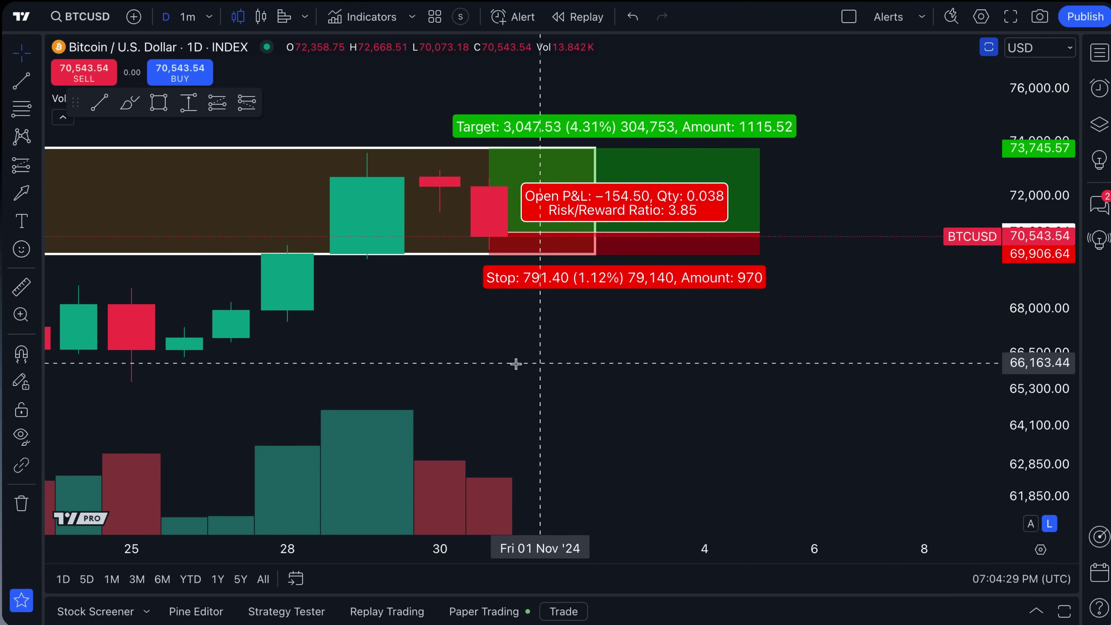
scroll(549, 362, "right", 2)
Open a limit order for the long position, inspect its take profit and stop loss fields, and close it without ordering
left_click(632, 152)
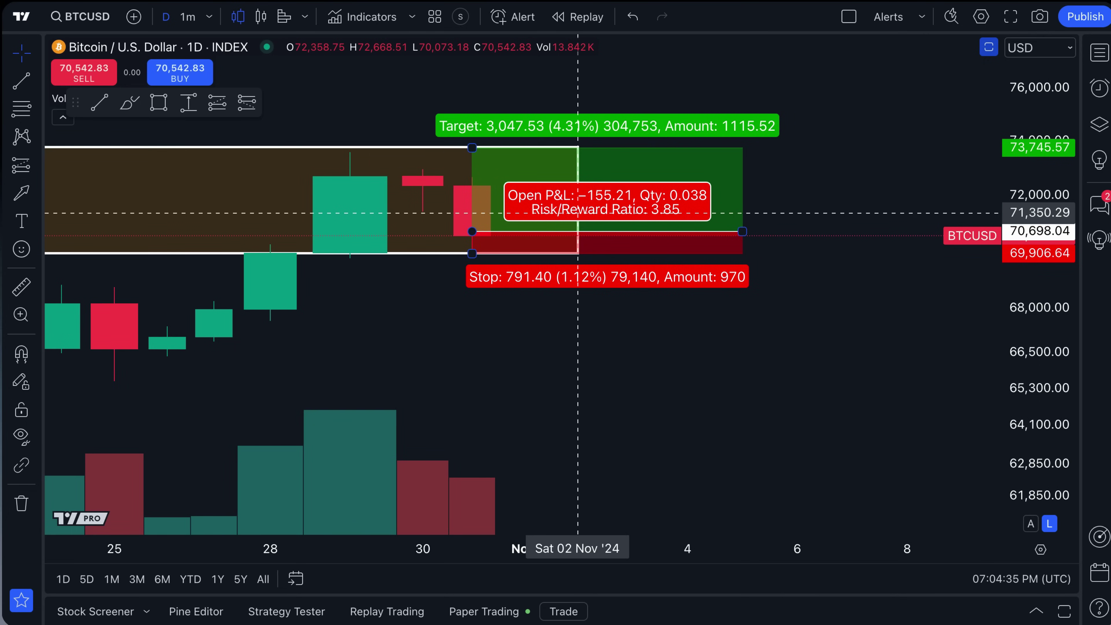
right_click(578, 213)
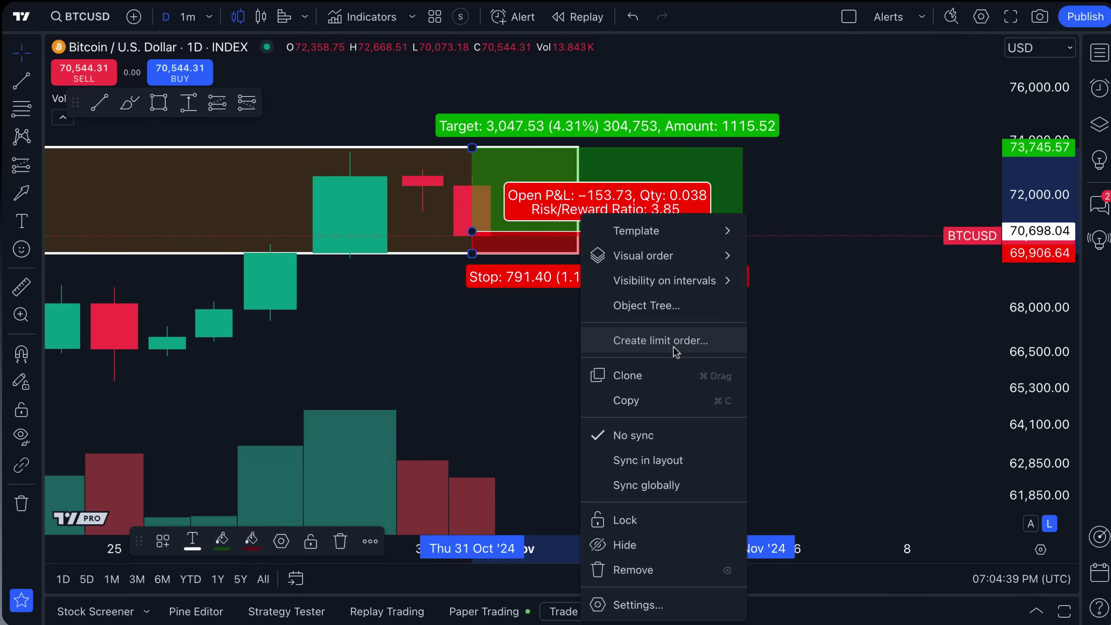
left_click(634, 342)
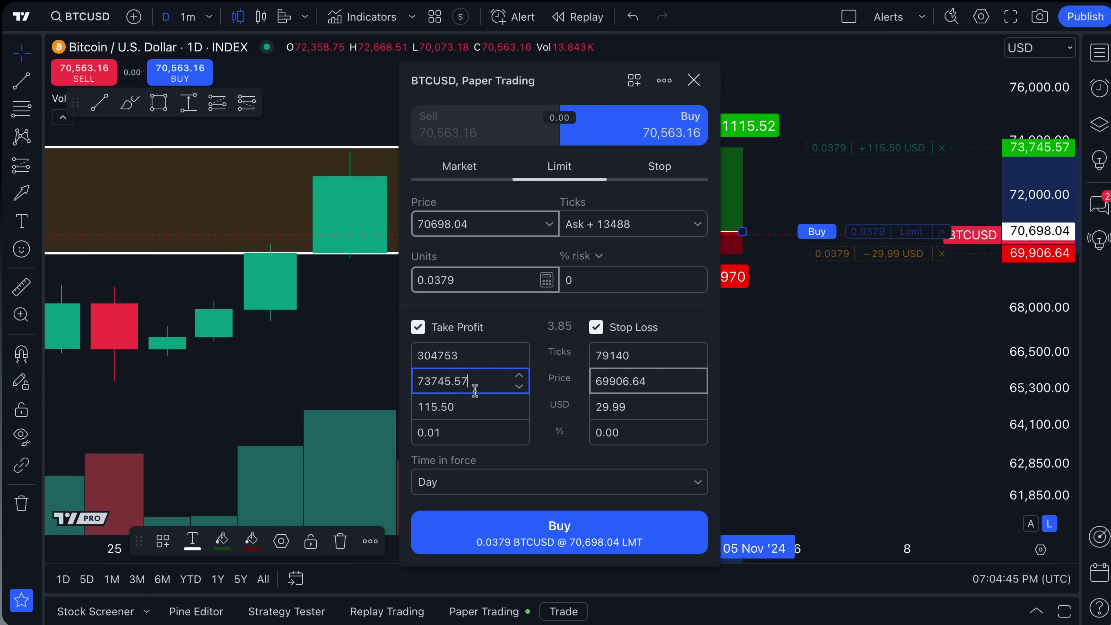
left_click(469, 431)
left_click(647, 380)
left_click(638, 431)
left_click(640, 377)
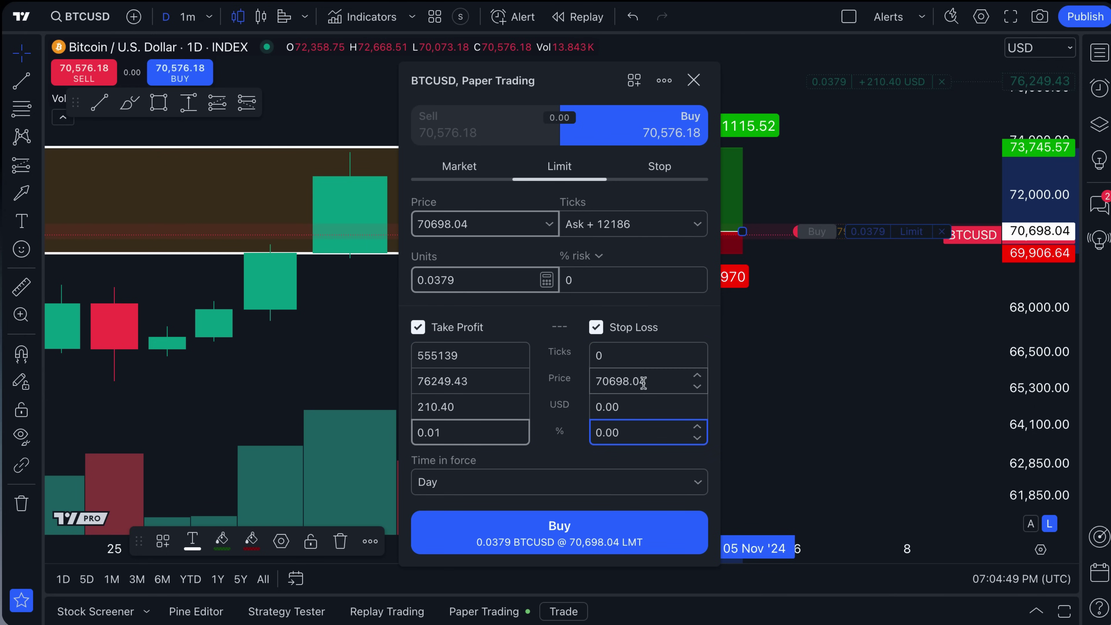
left_click(698, 83)
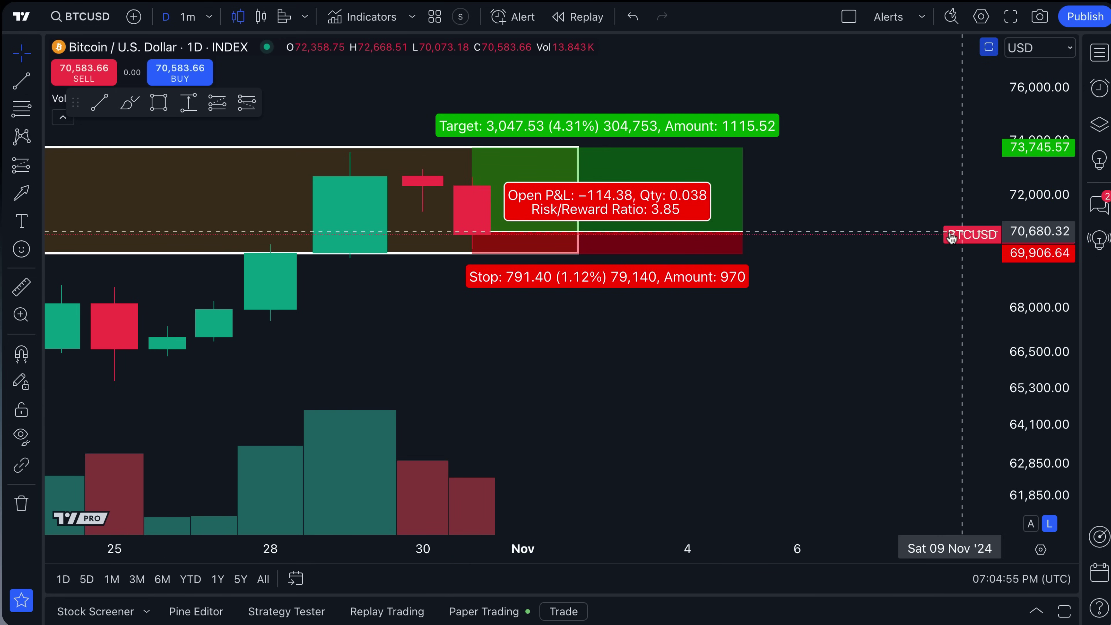
Place a limit buy order from the long position for 0.0379 BTCUSD at 70,698.04, take profit 73,745.57 and stop loss 69,906.64
right_click(684, 229)
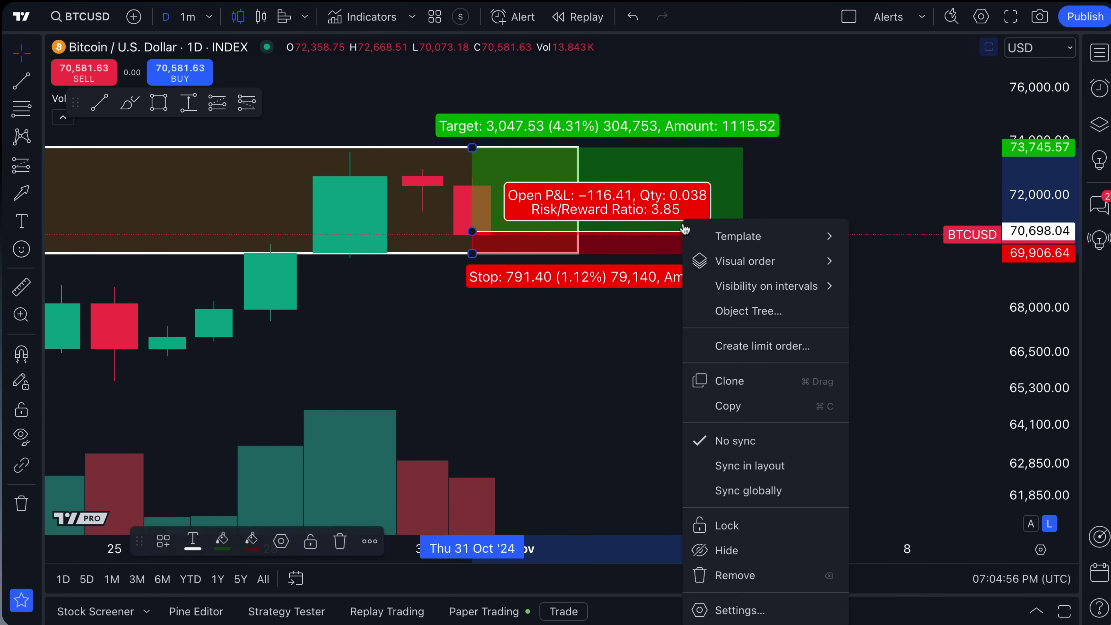
left_click(743, 347)
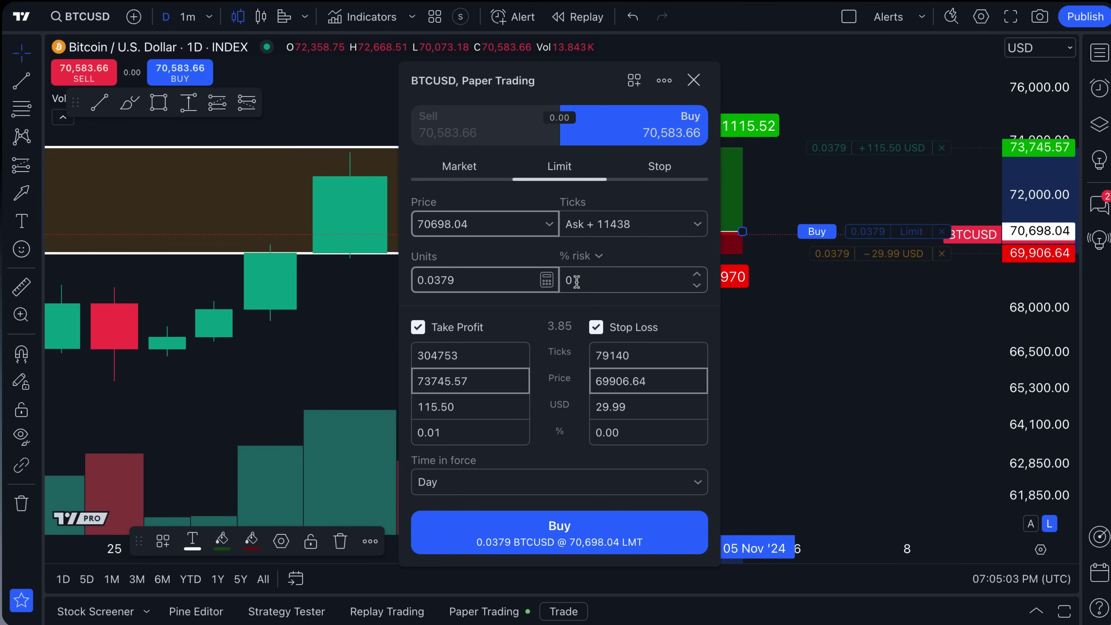
left_click(559, 531)
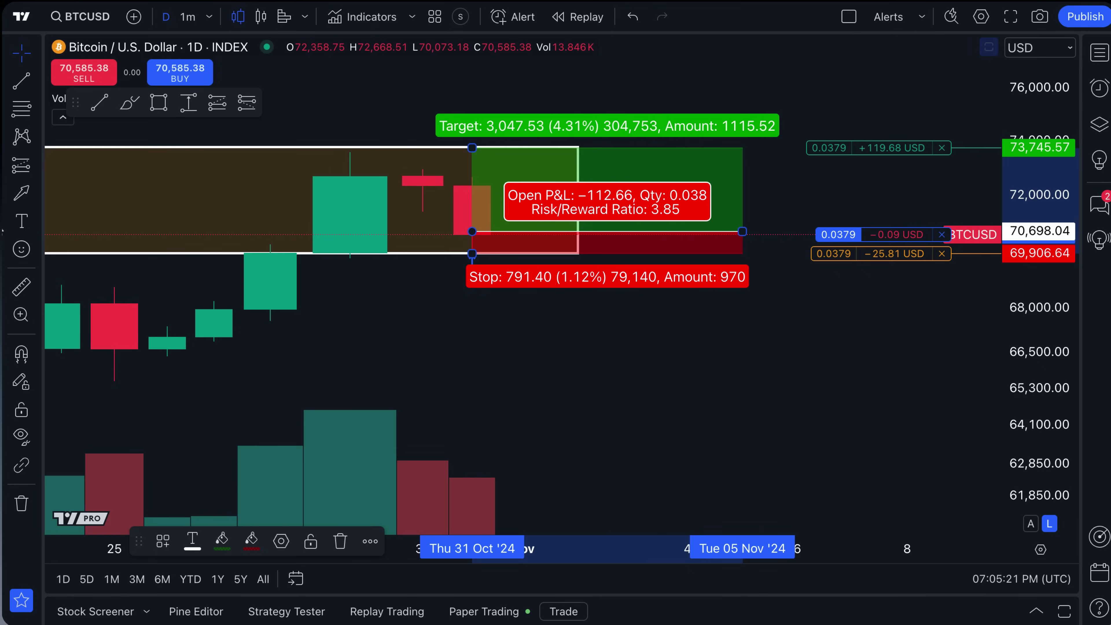
Look through the projection tools containing Long Position and Short Position, and close the list
left_click(34, 164)
left_click(35, 166)
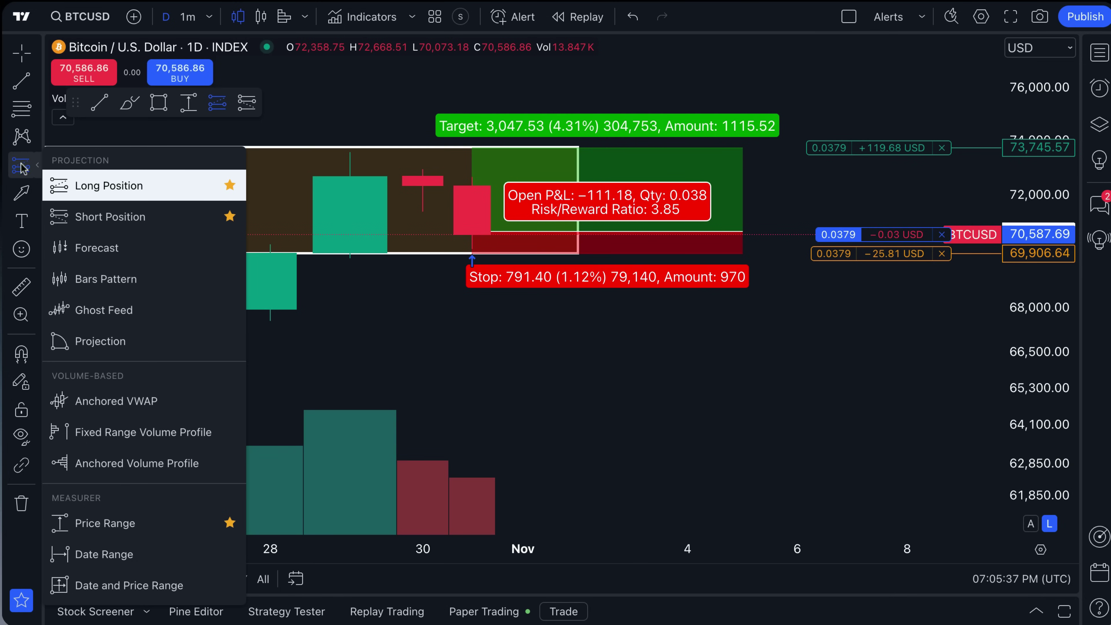
left_click(755, 213)
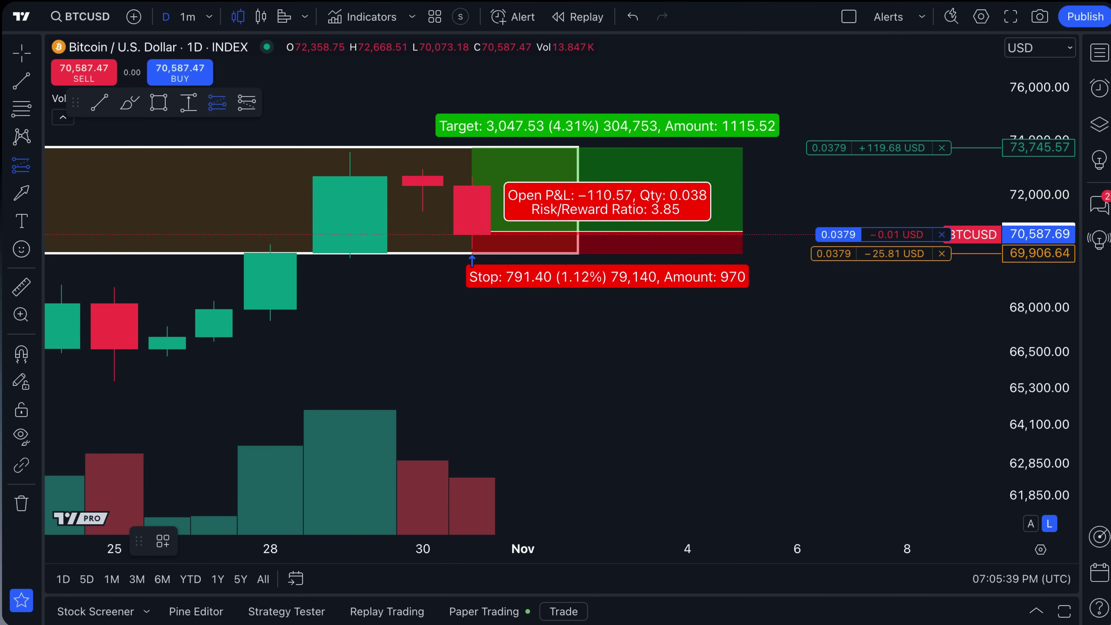